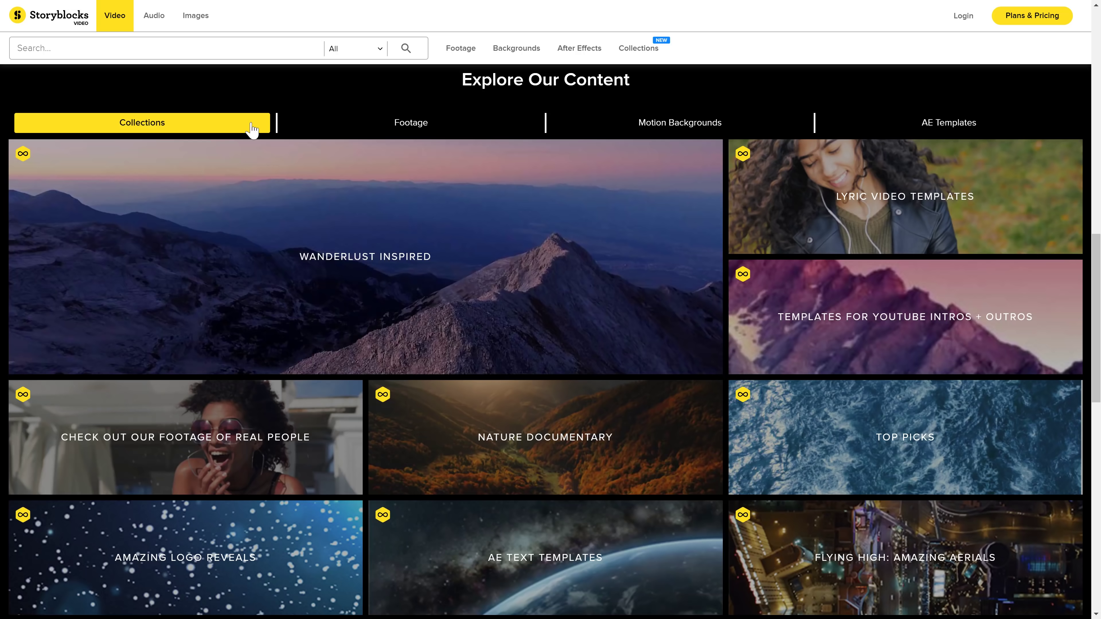
Step: View the Footage, Motion Backgrounds and AE Templates sections of the Storyblocks video library
left_click(472, 129)
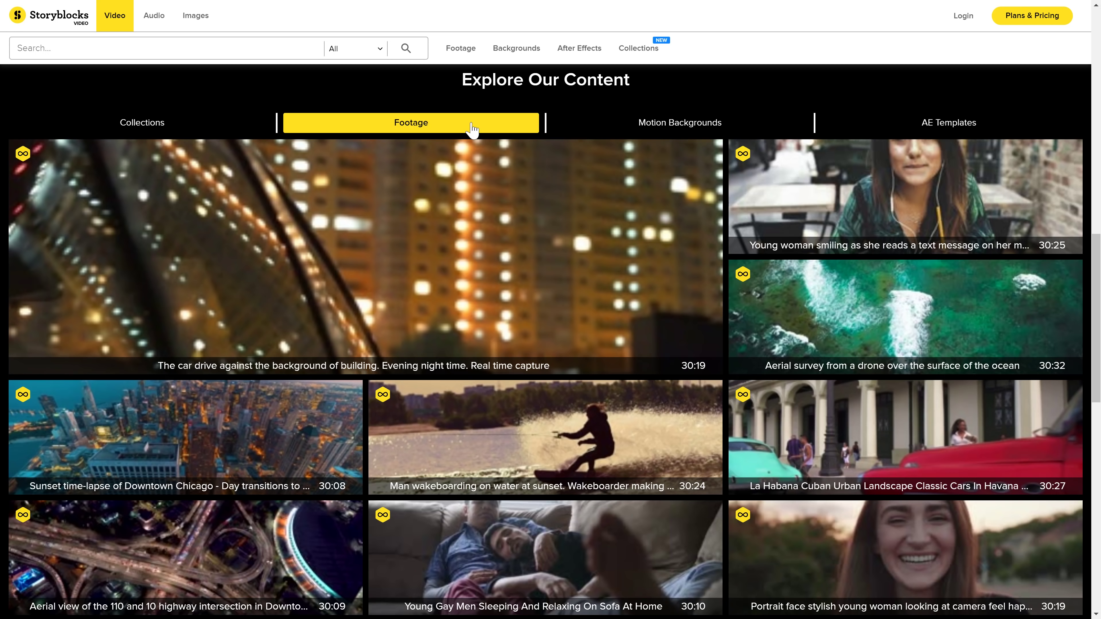
left_click(772, 129)
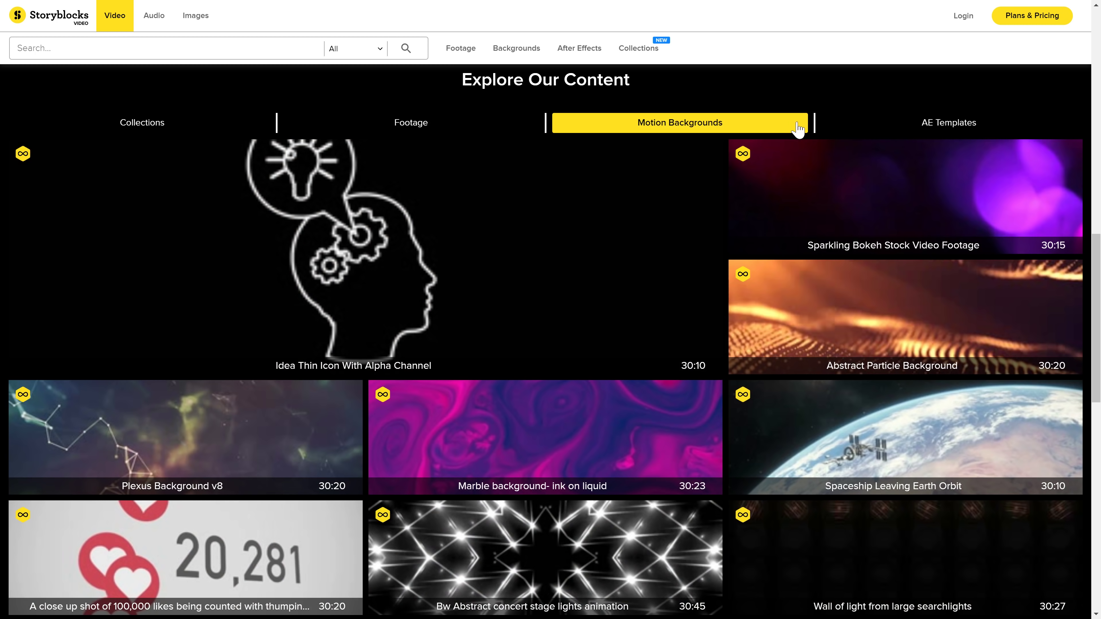
left_click(1015, 126)
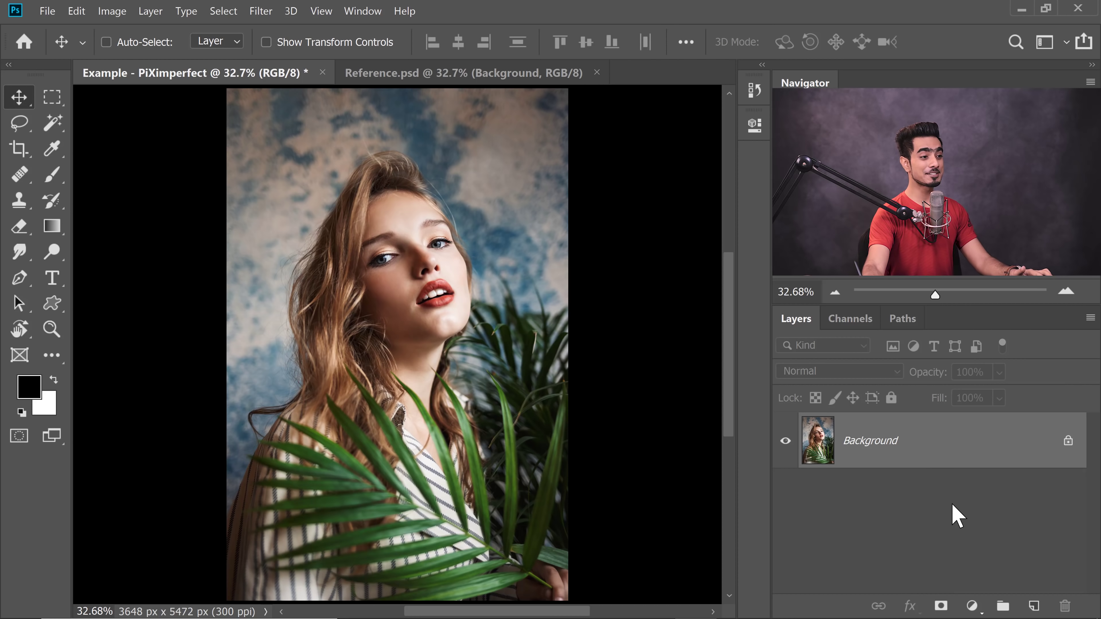
Step: Duplicate the Background layer and convert the copy into a smart object for smart filters
key("ctrl+j")
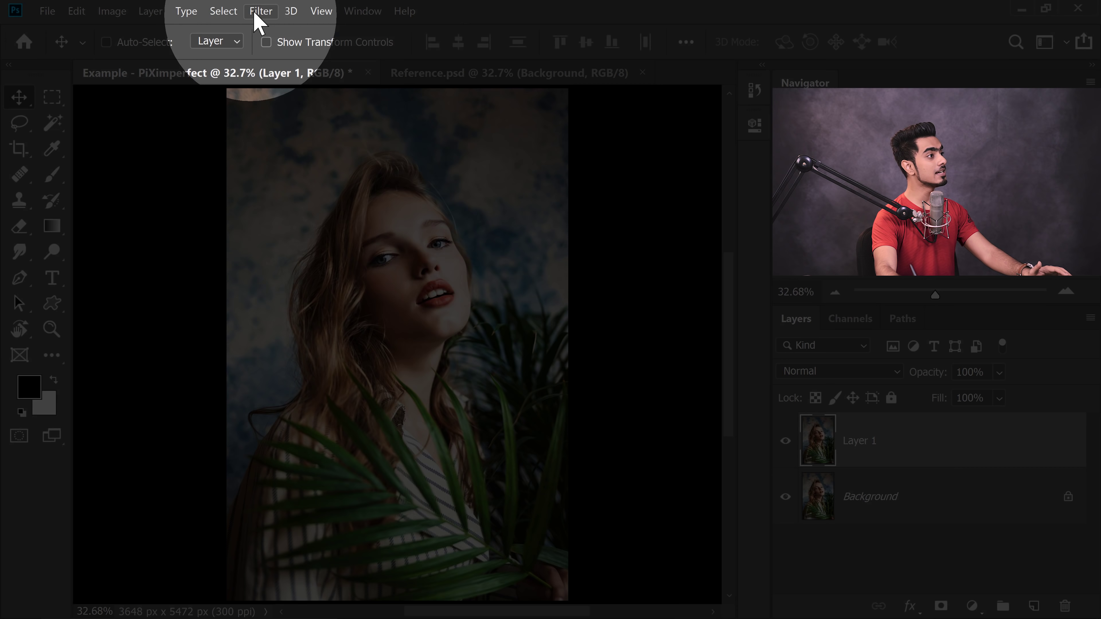
left_click(261, 11)
left_click(283, 43)
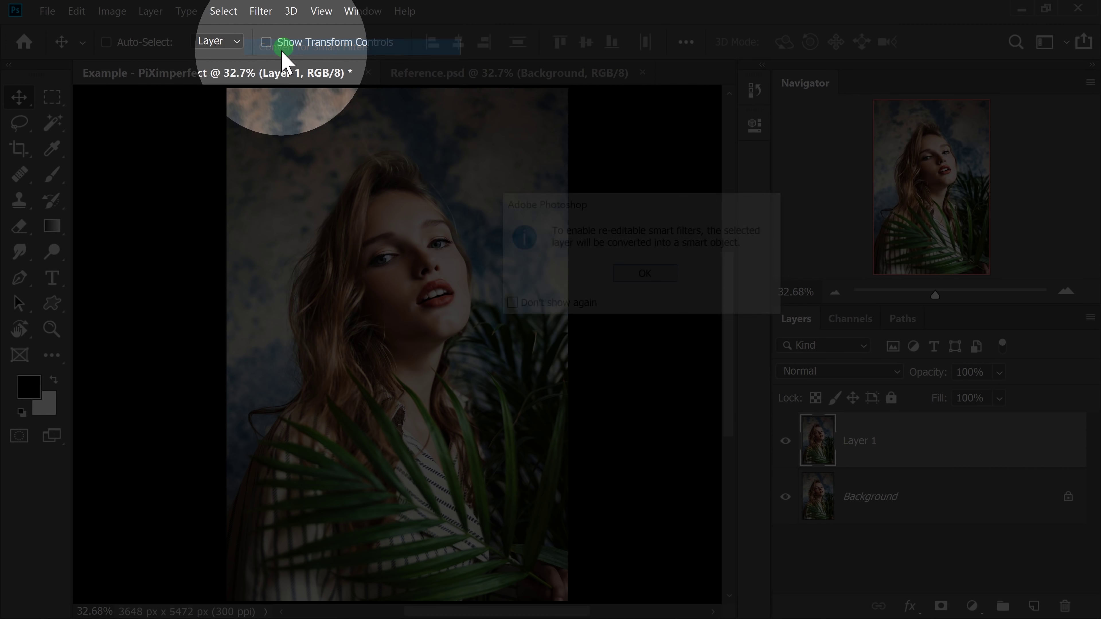
left_click(650, 274)
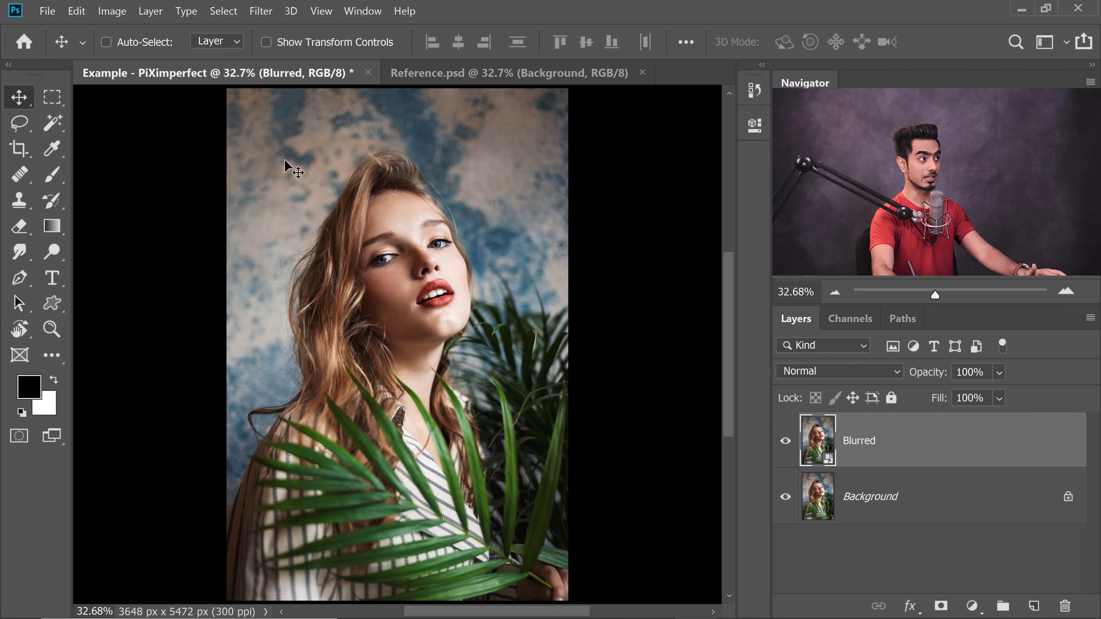
Step: Start Filter > Blur Gallery > Path Blur on the Blurred layer
left_click(261, 10)
mouse_move(318, 209)
left_click(499, 252)
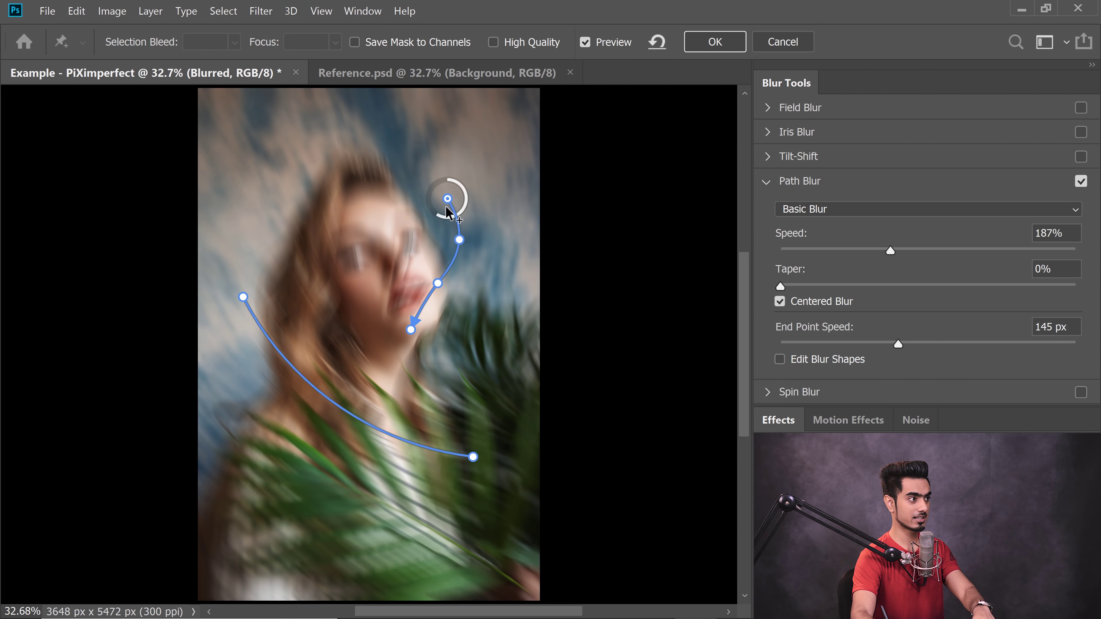
Step: Delete both default blur paths so the preview is sharp
key("Delete")
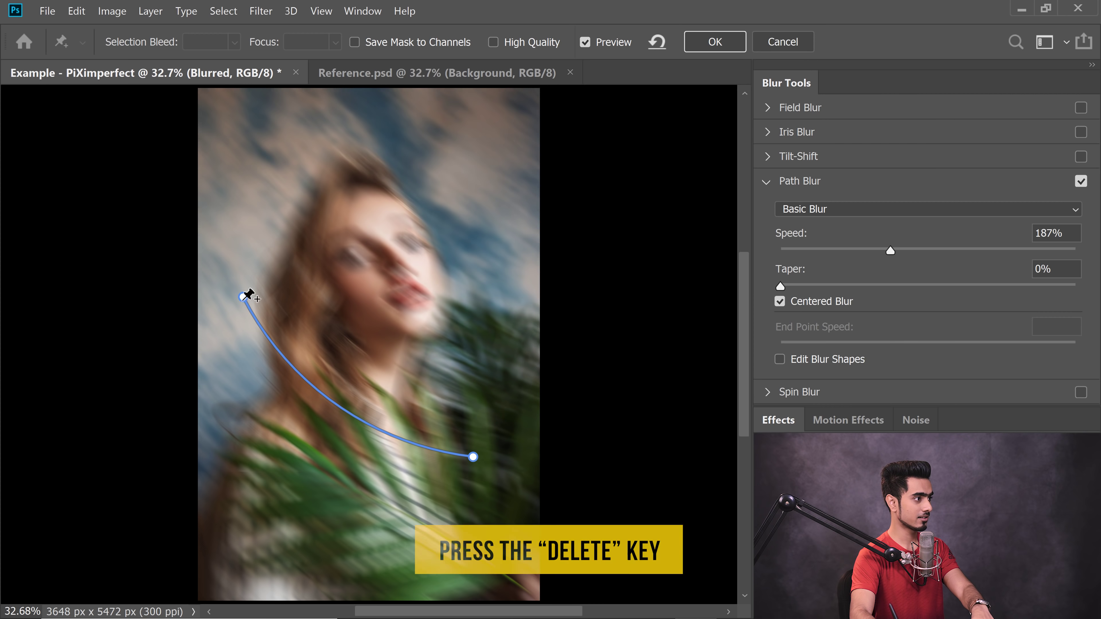
left_click(244, 298)
key("Delete")
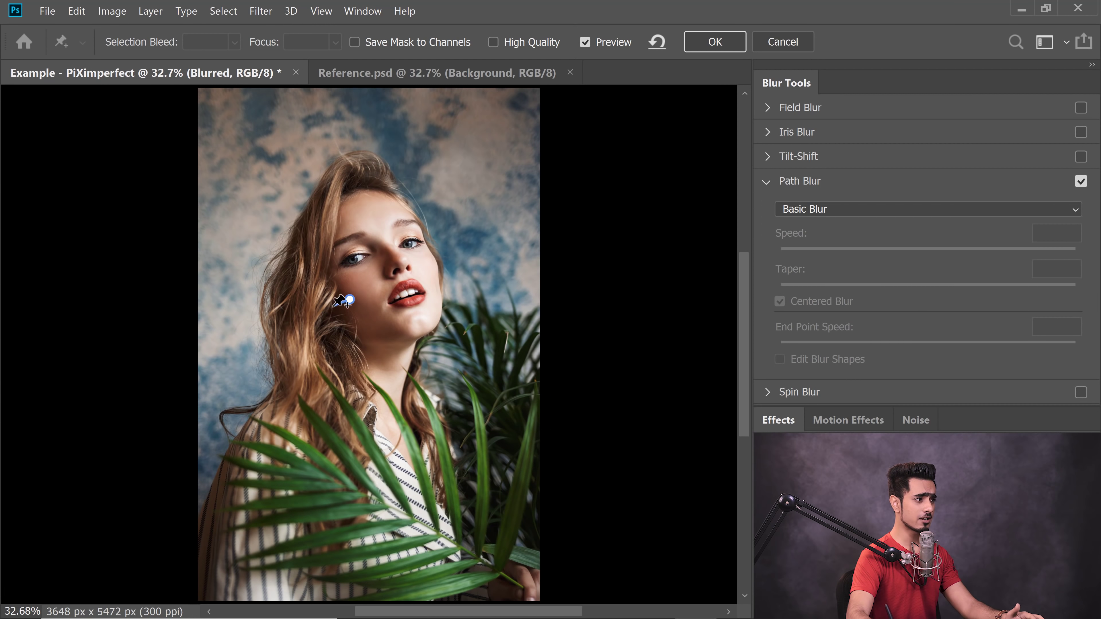
Step: Finish a cheek-to-lower-left blur path, bend it into an S curve, and set Speed to 0%
double_click(225, 437)
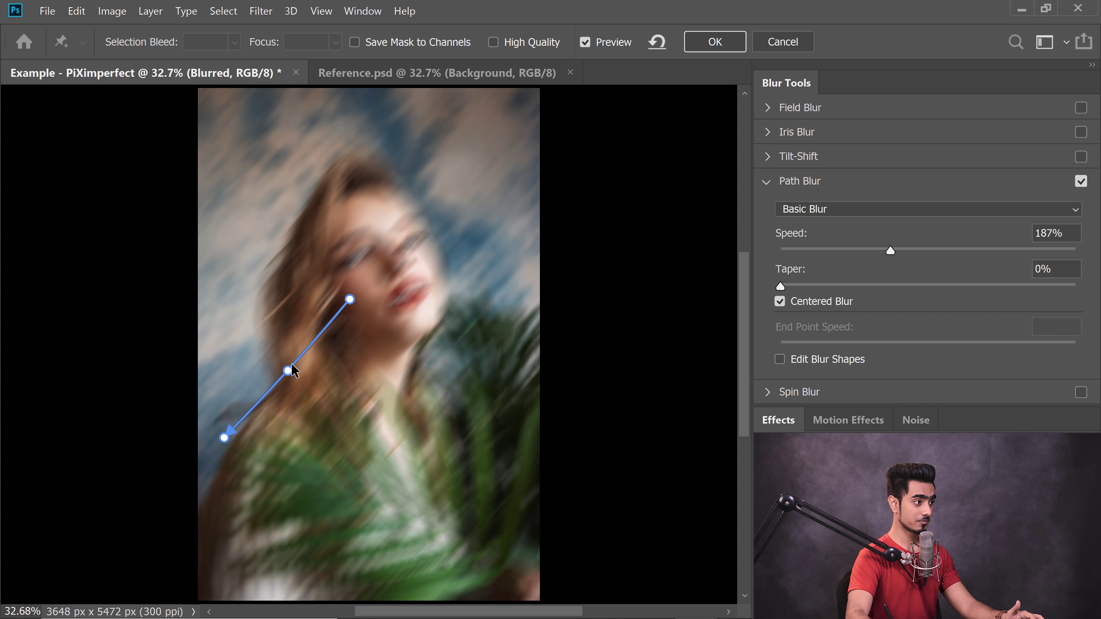
left_click_drag(309, 329, 312, 322)
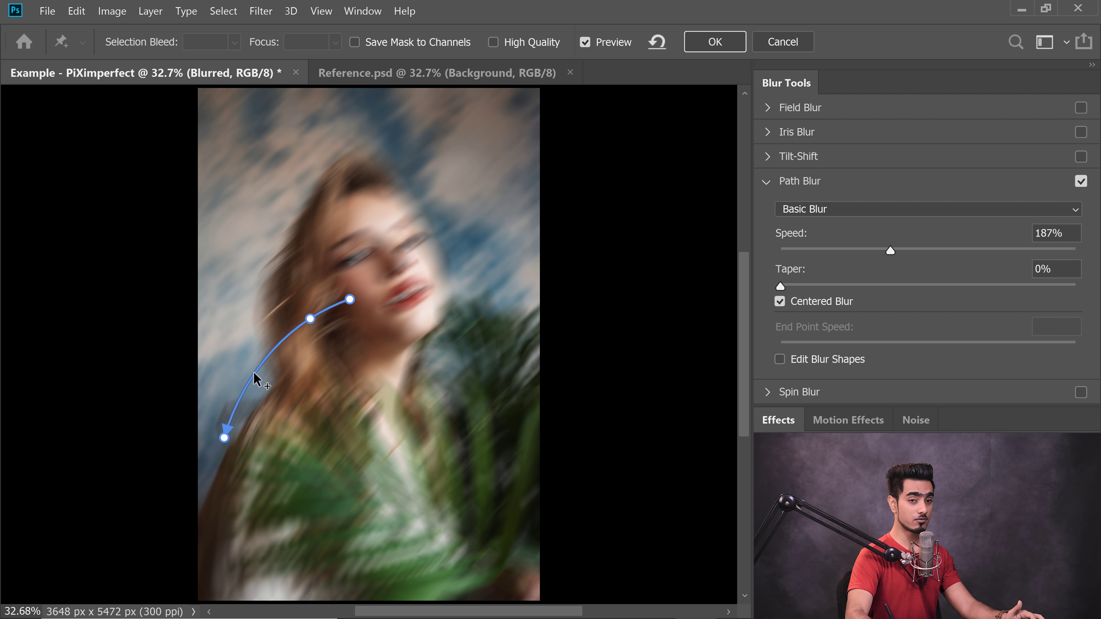
left_click_drag(254, 376, 272, 400)
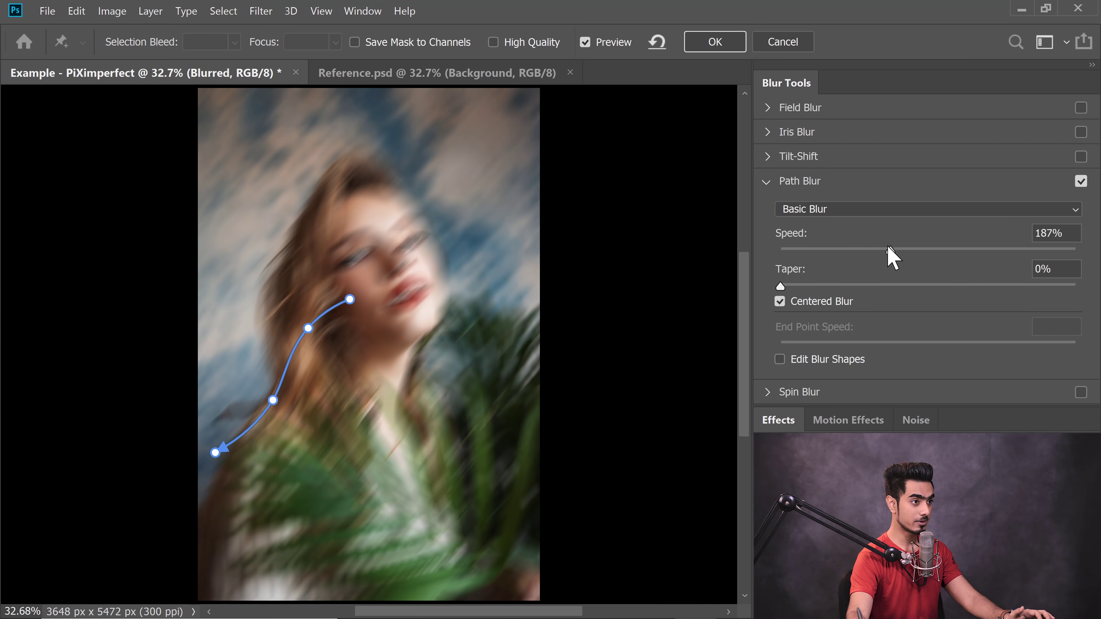
left_click_drag(887, 247, 773, 256)
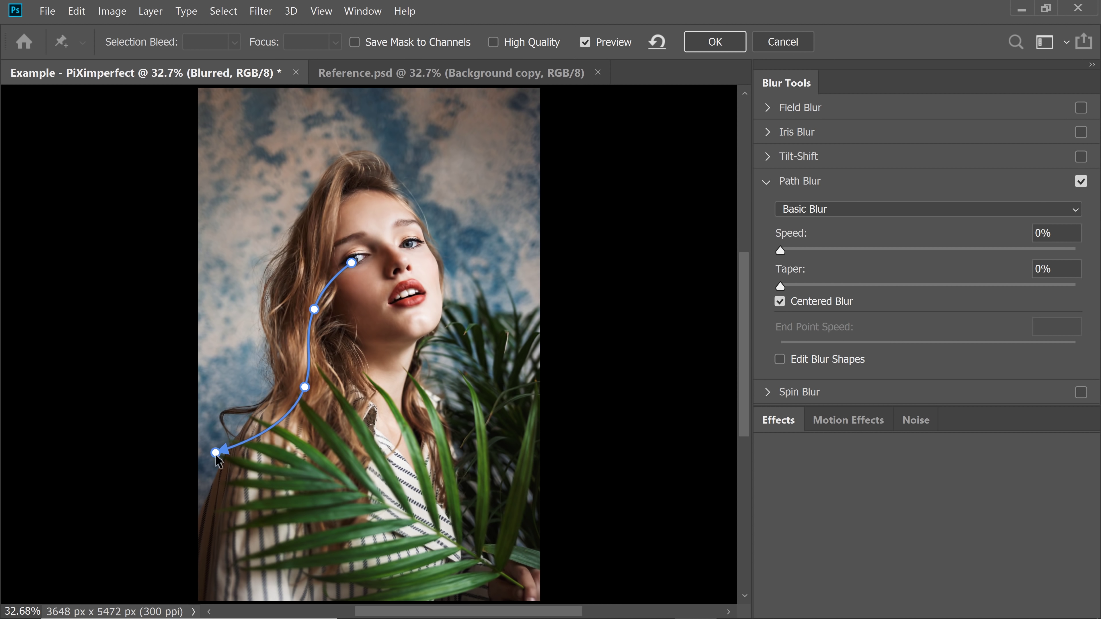
Step: Add blur paths following the hair on the left and curving over the head
double_click(208, 453)
left_click(337, 195)
left_click(299, 226)
double_click(204, 393)
left_click(264, 323)
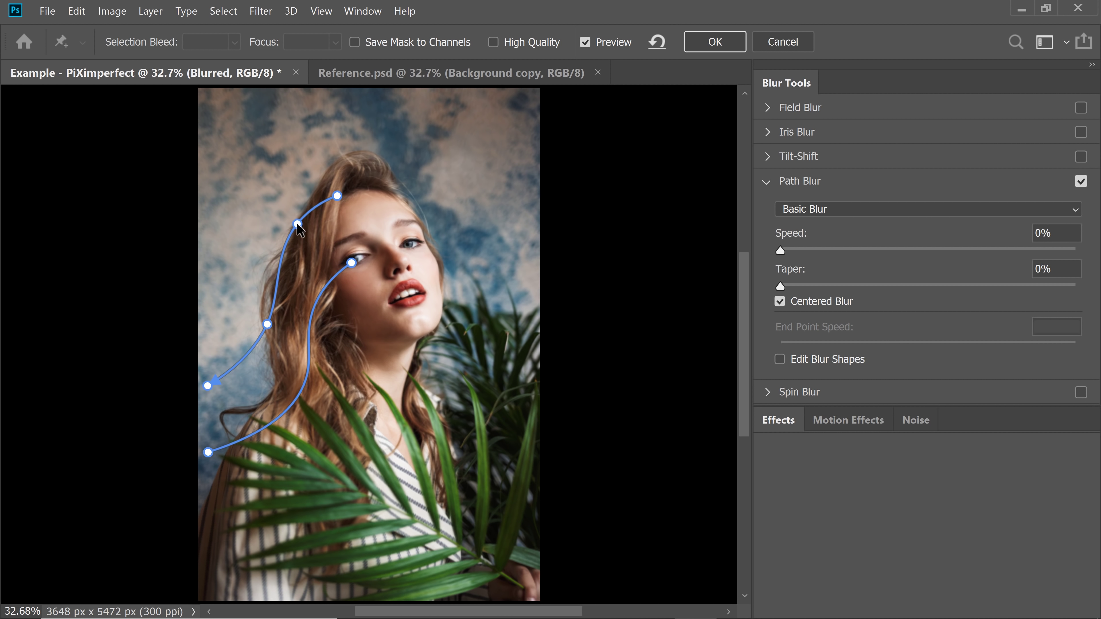
left_click(376, 183)
left_click(335, 164)
double_click(212, 305)
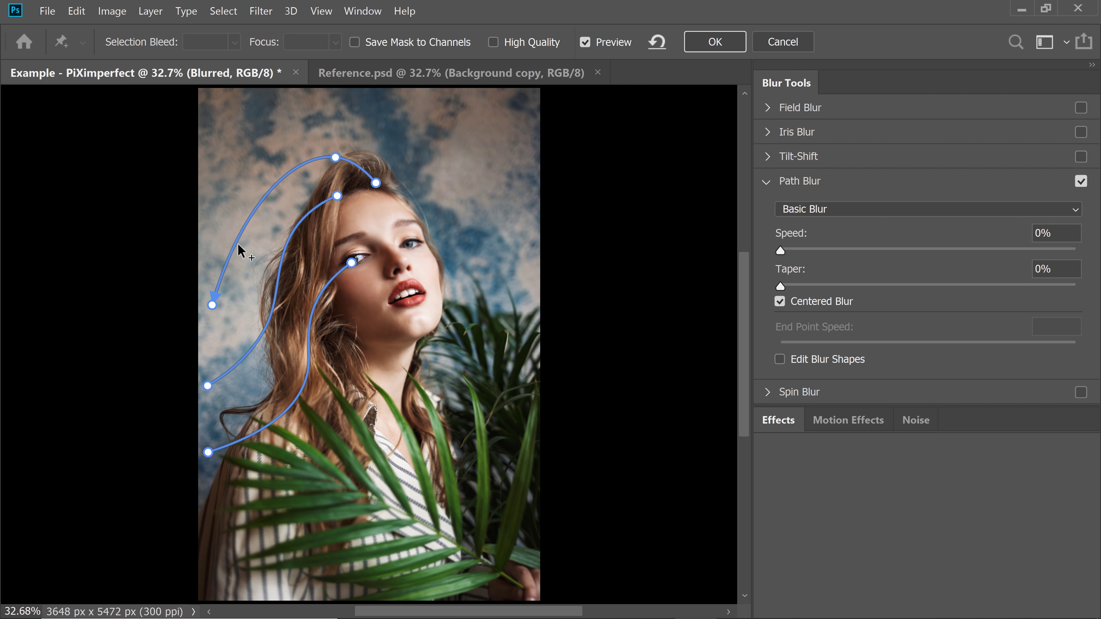
Step: Add blur paths beside the face, toward the top right edge, and from the mouth to the bottom
left_click(427, 224)
left_click(456, 152)
left_click(345, 94)
double_click(210, 190)
left_click(427, 223)
left_click(441, 257)
double_click(503, 93)
left_click(415, 301)
scroll(415, 301, "down", 1)
left_click(400, 494)
double_click(310, 591)
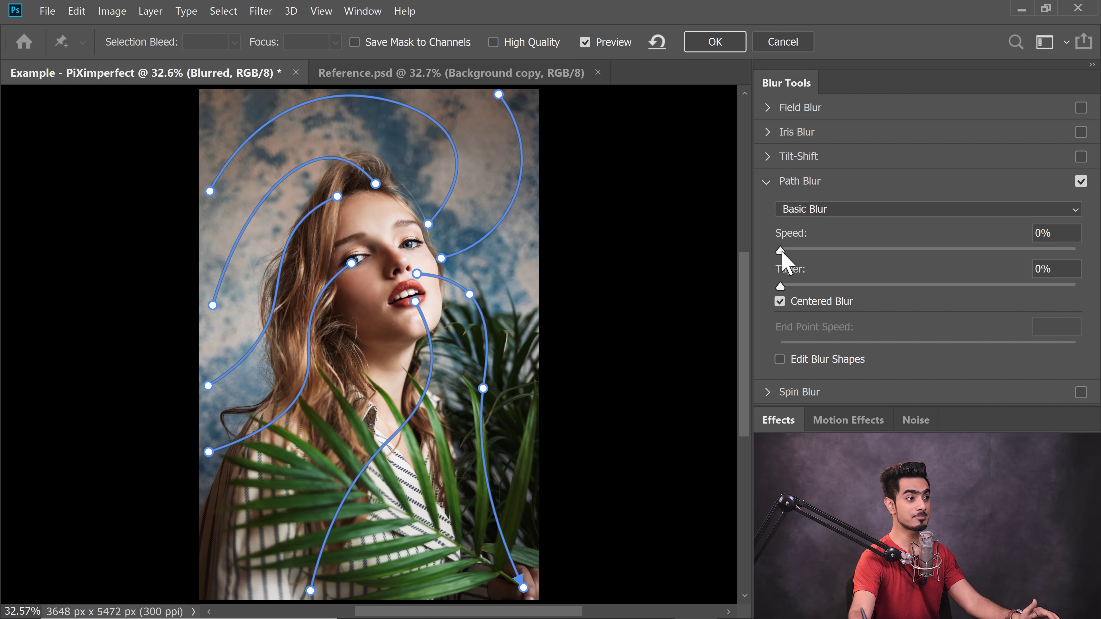
Step: Set the blur Speed to 500% and adjust the lower-left path's End Point Speed
left_click_drag(782, 253, 1077, 254)
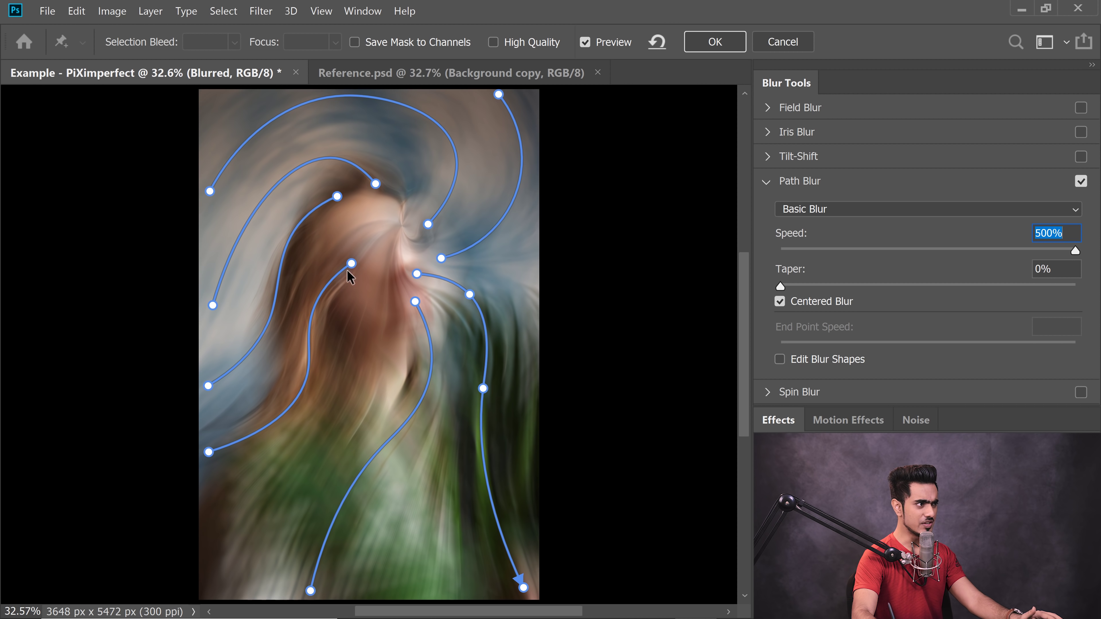
left_click(352, 264)
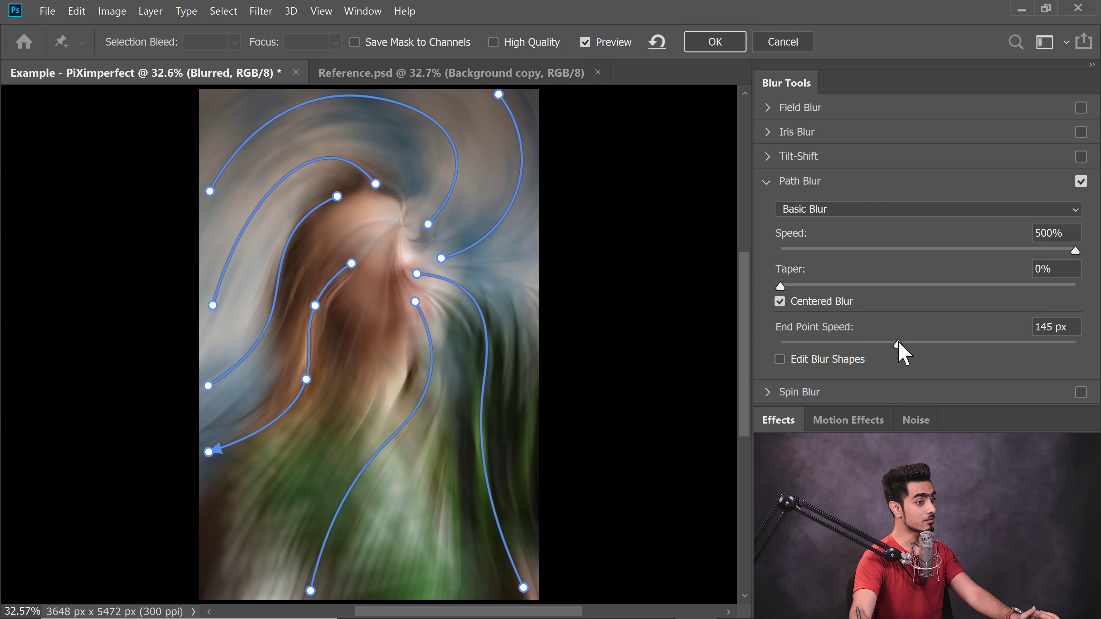
left_click_drag(896, 344, 761, 345)
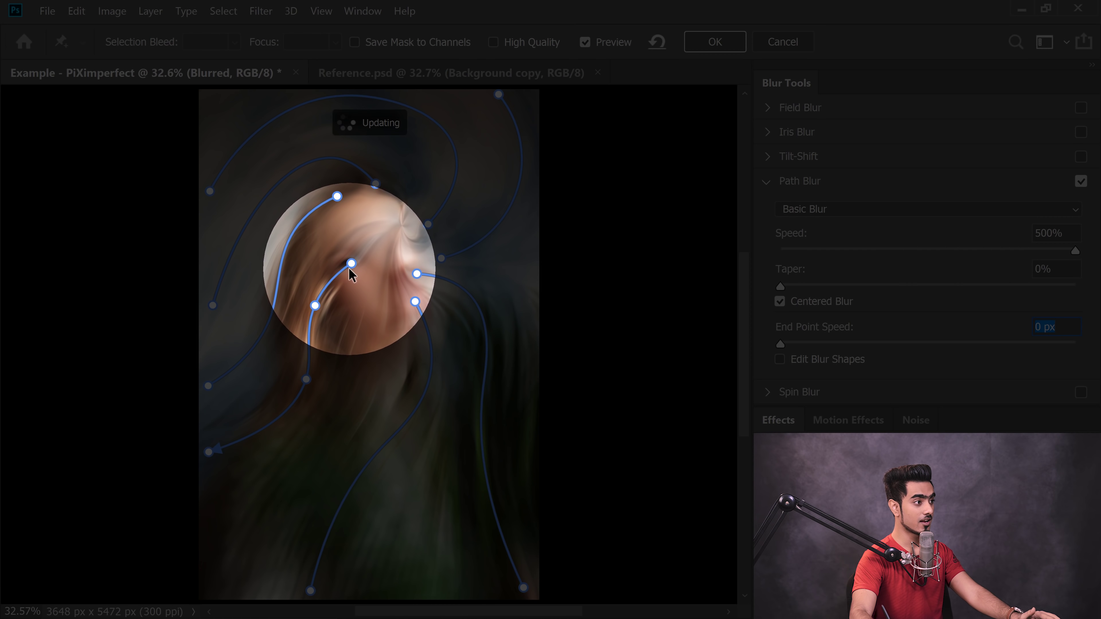
left_click(351, 264)
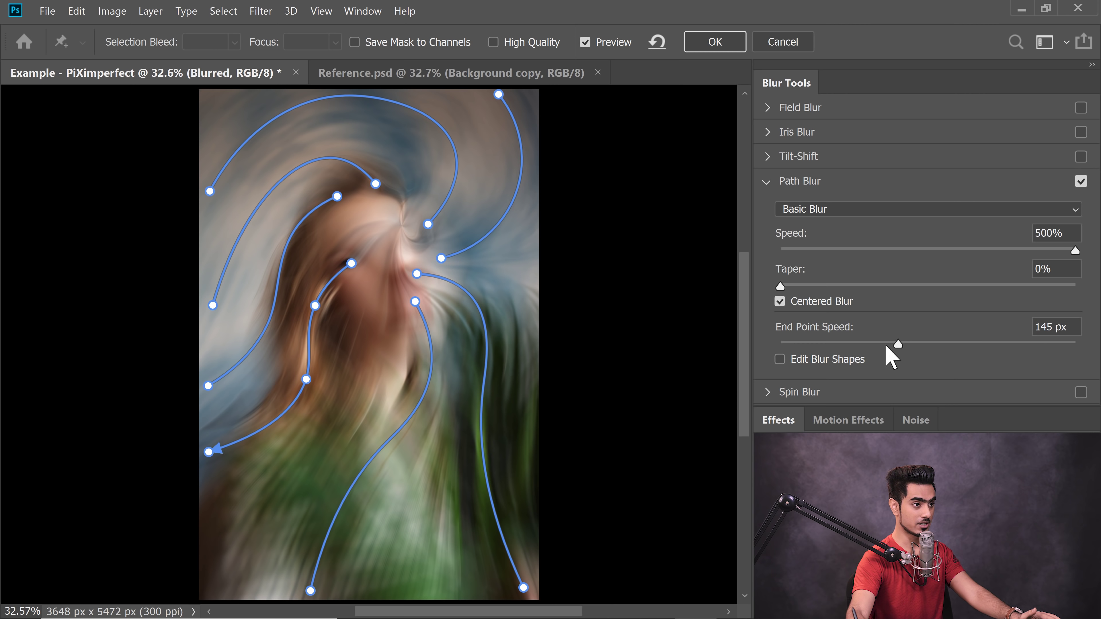
mouse_move(900, 344)
left_mouse_down()
mouse_move(969, 341)
mouse_move(851, 342)
mouse_move(881, 349)
left_mouse_up()
Step: Try End Point Speeds from 143 px up to about 500 px, settling on 145 px
type("143")
key("Return")
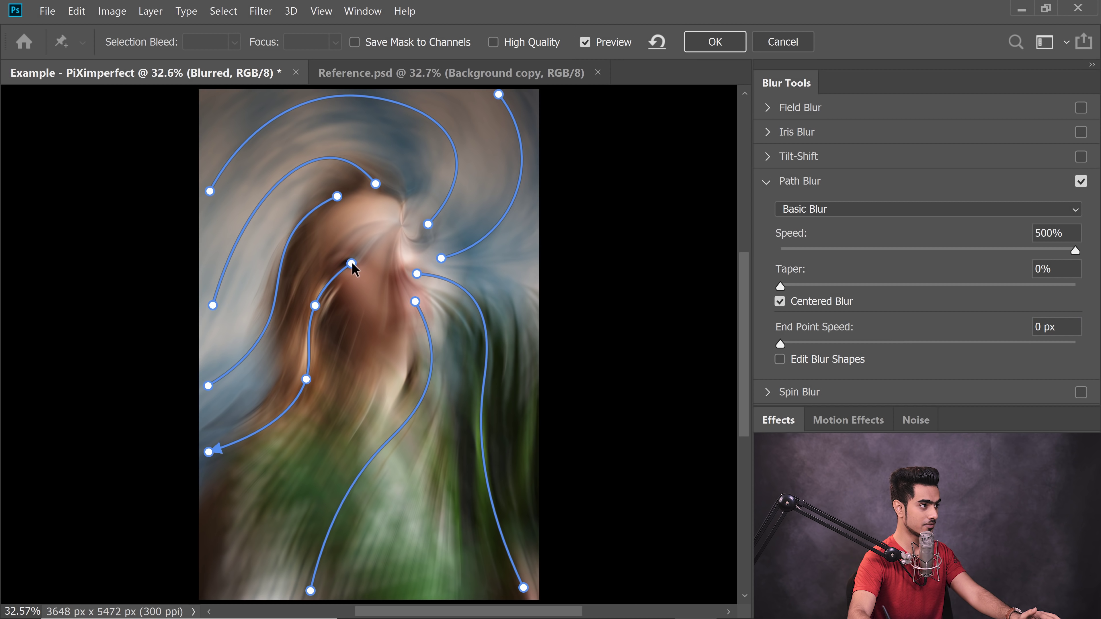
left_click_drag(818, 341, 769, 341)
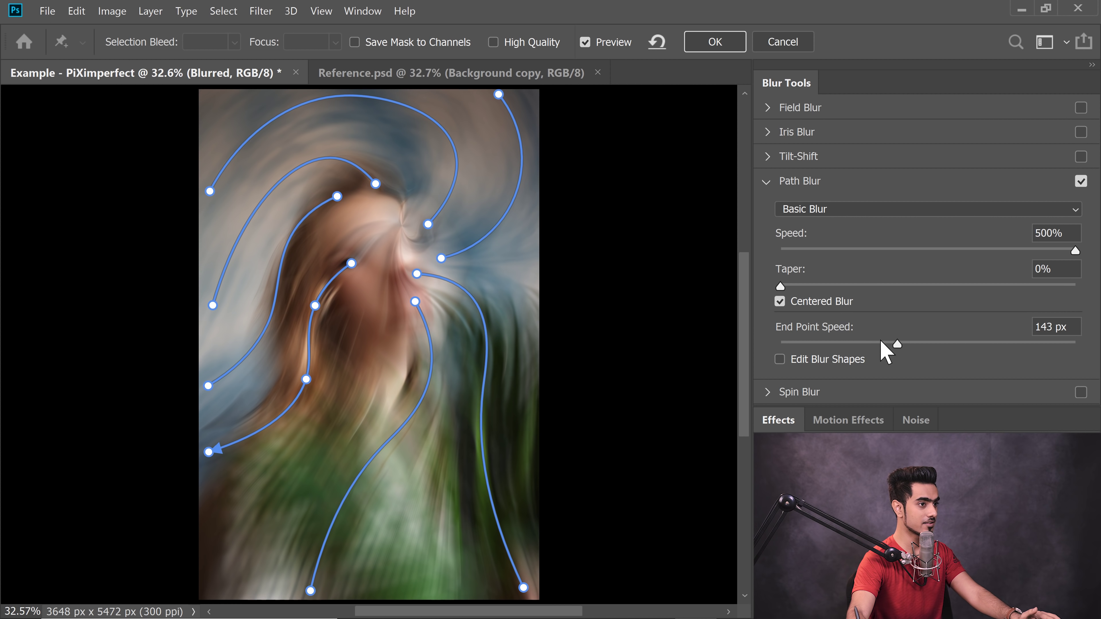
left_click_drag(887, 342, 997, 341)
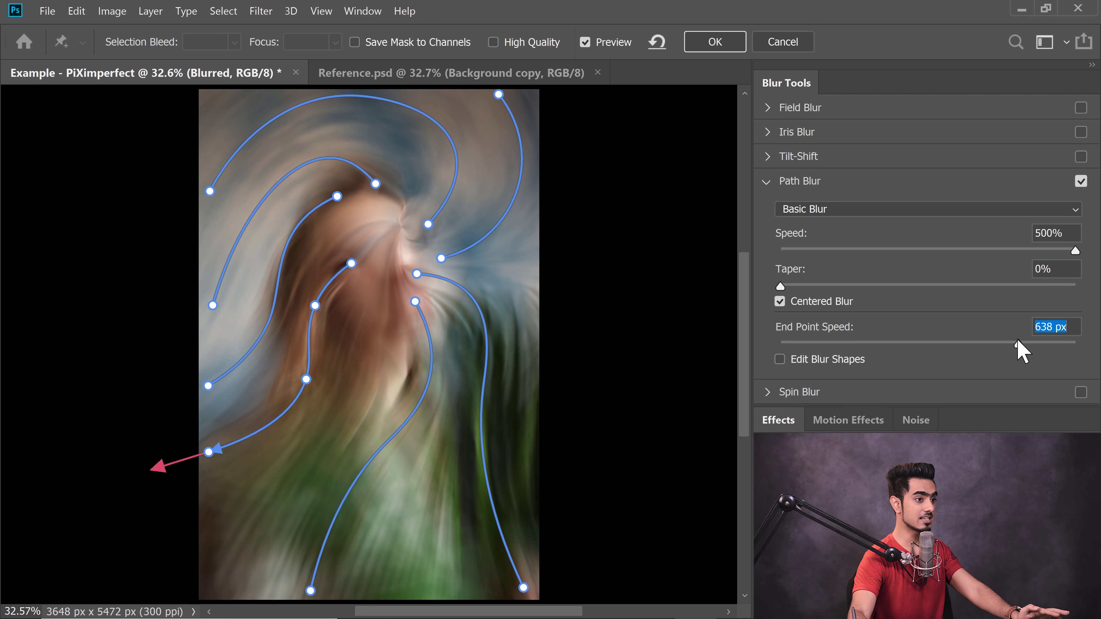
left_click_drag(1015, 341, 809, 343)
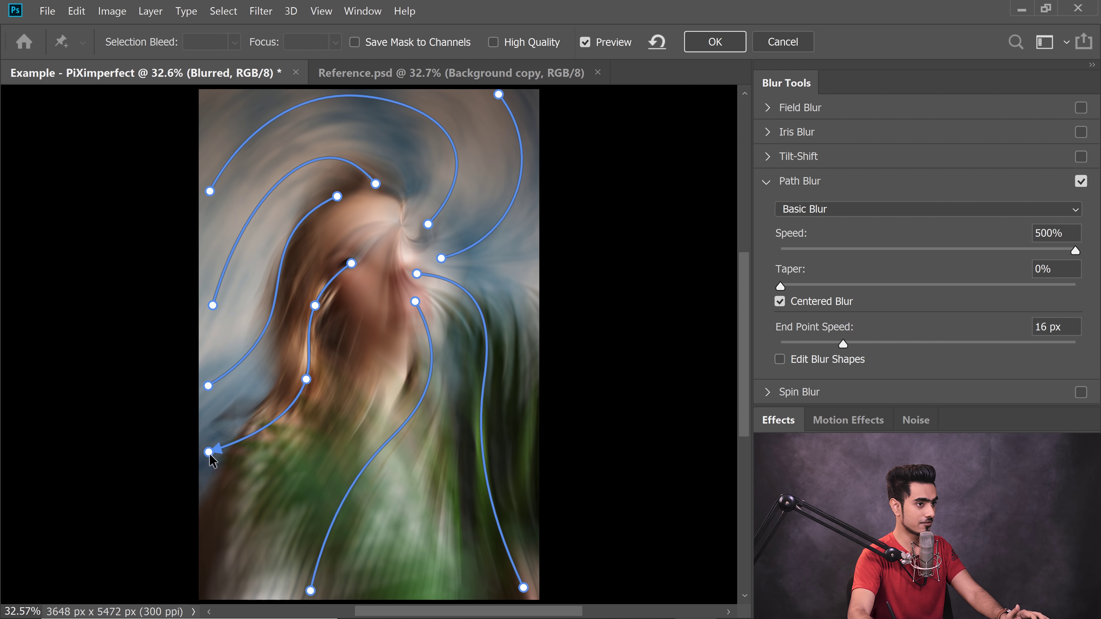
left_click_drag(845, 343, 894, 344)
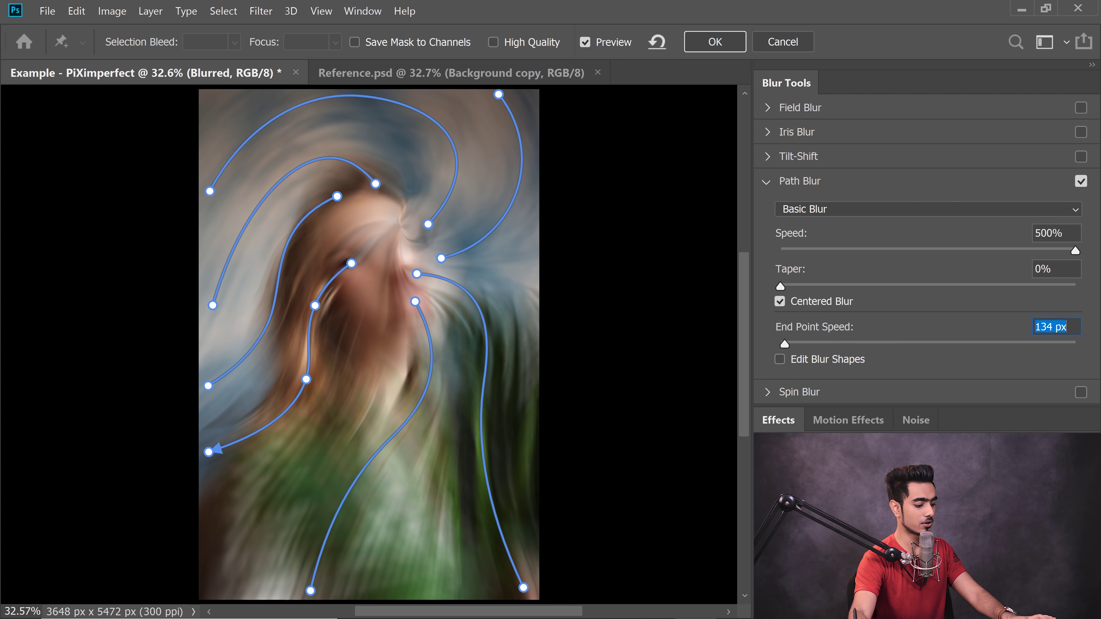
type("145")
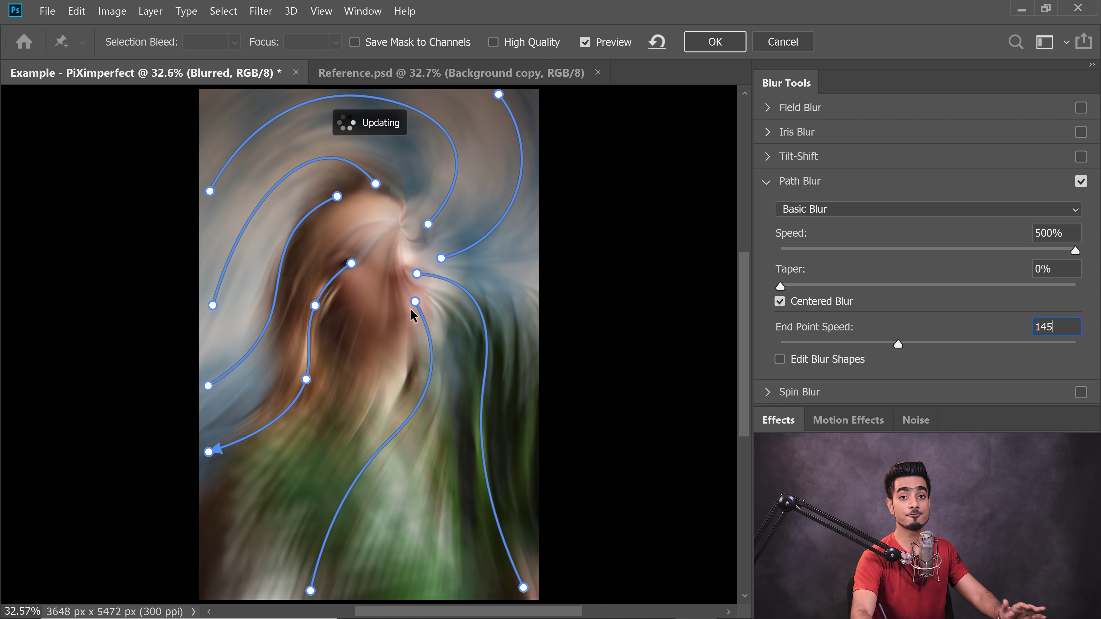
Step: Set End Point Speed to 0 px on the middle, right-hand, outer and inner paths around the face
left_click(415, 302)
left_click_drag(896, 346, 718, 369)
left_click(417, 275)
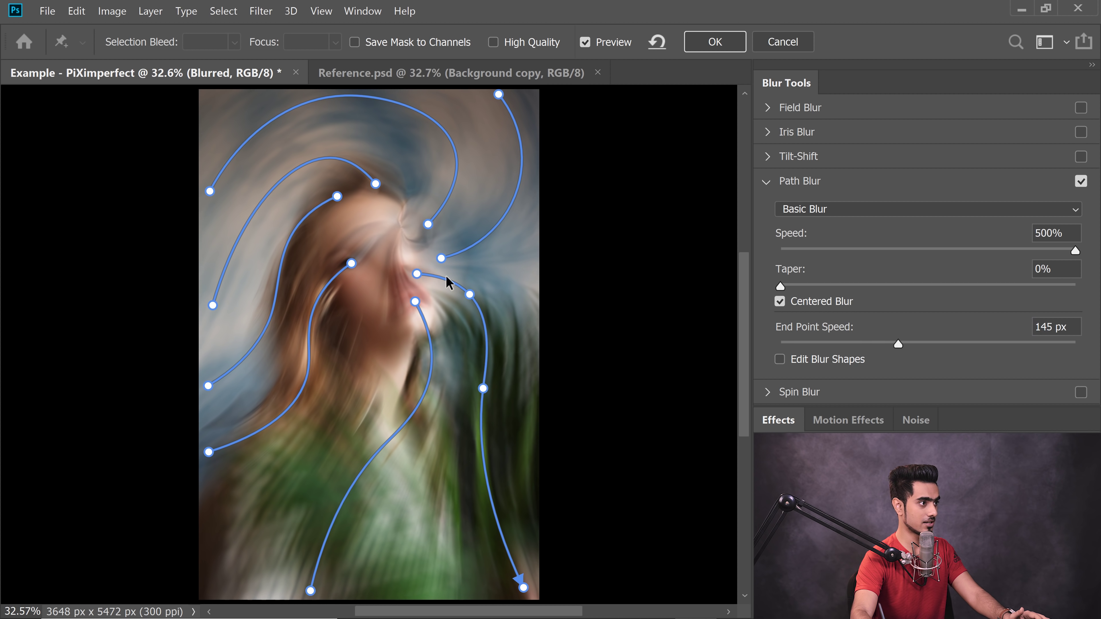
left_click_drag(894, 345, 636, 346)
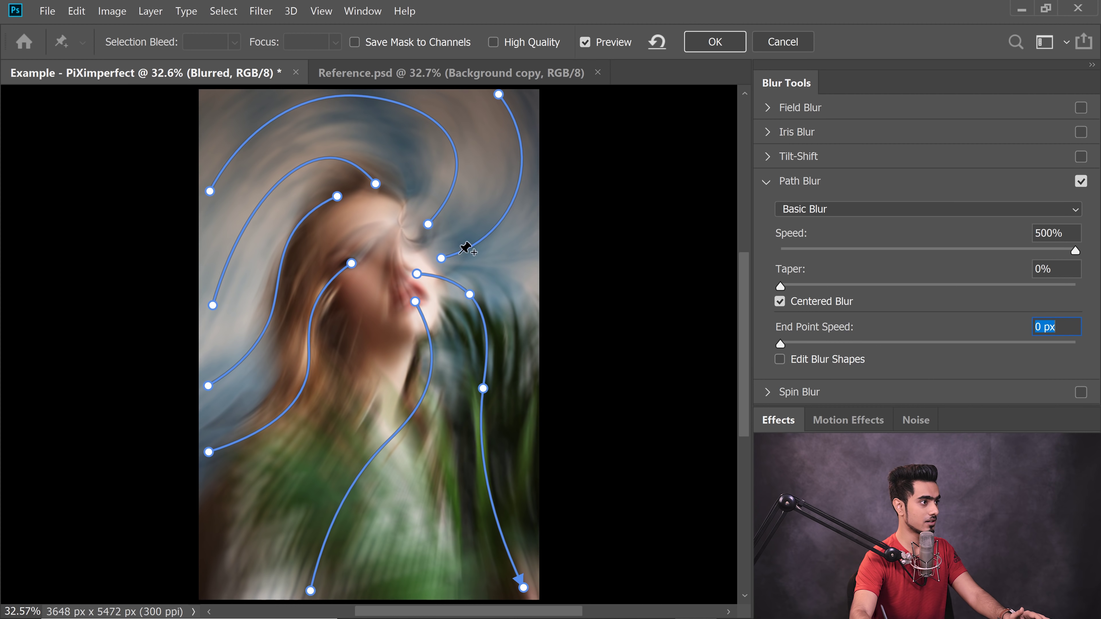
left_click(441, 259)
mouse_move(889, 361)
left_mouse_down()
mouse_move(590, 357)
mouse_move(880, 365)
left_mouse_up()
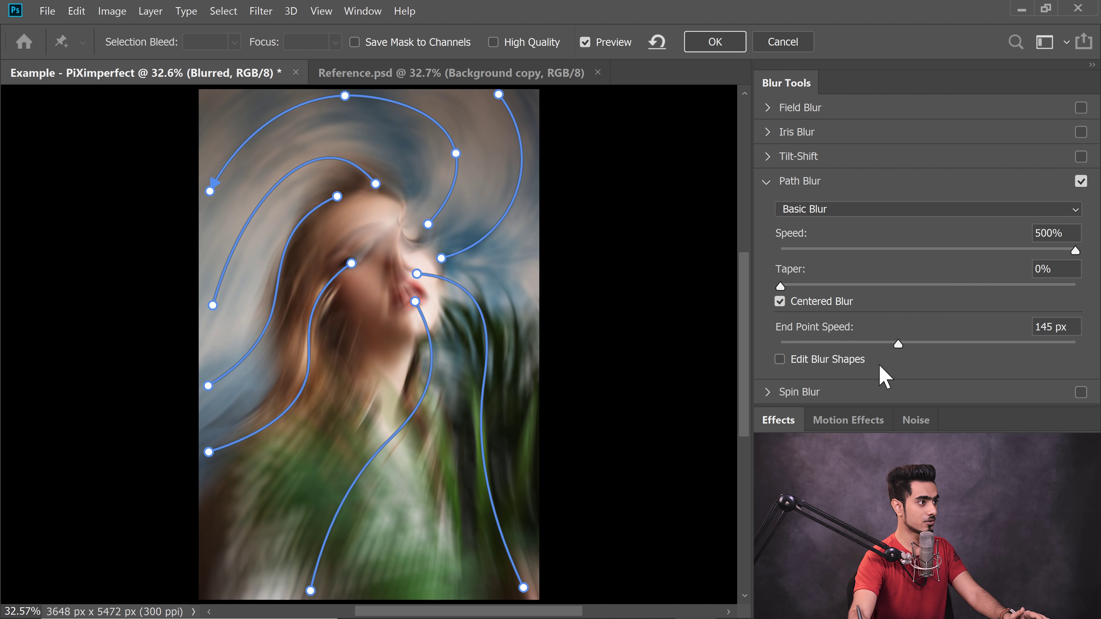
left_click(428, 224)
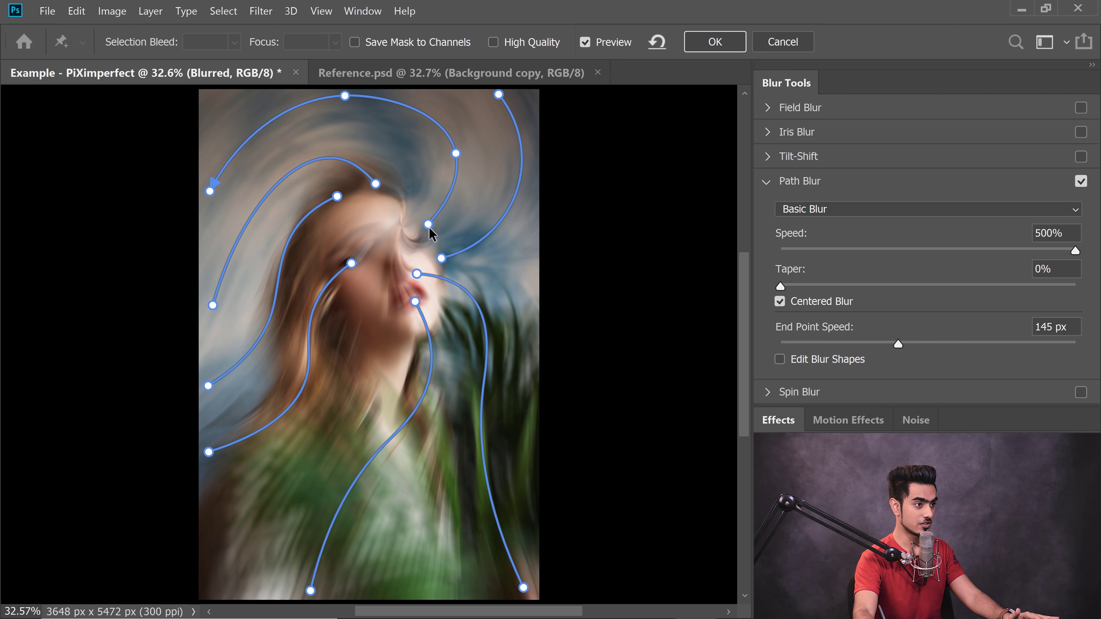
left_click_drag(899, 344, 724, 354)
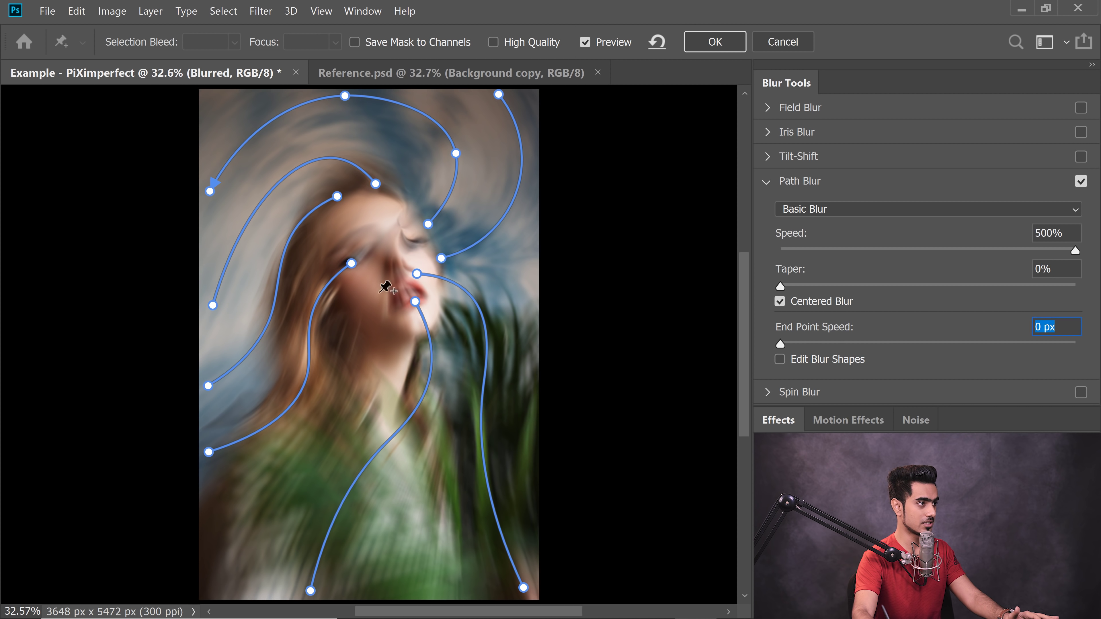
left_click(376, 185)
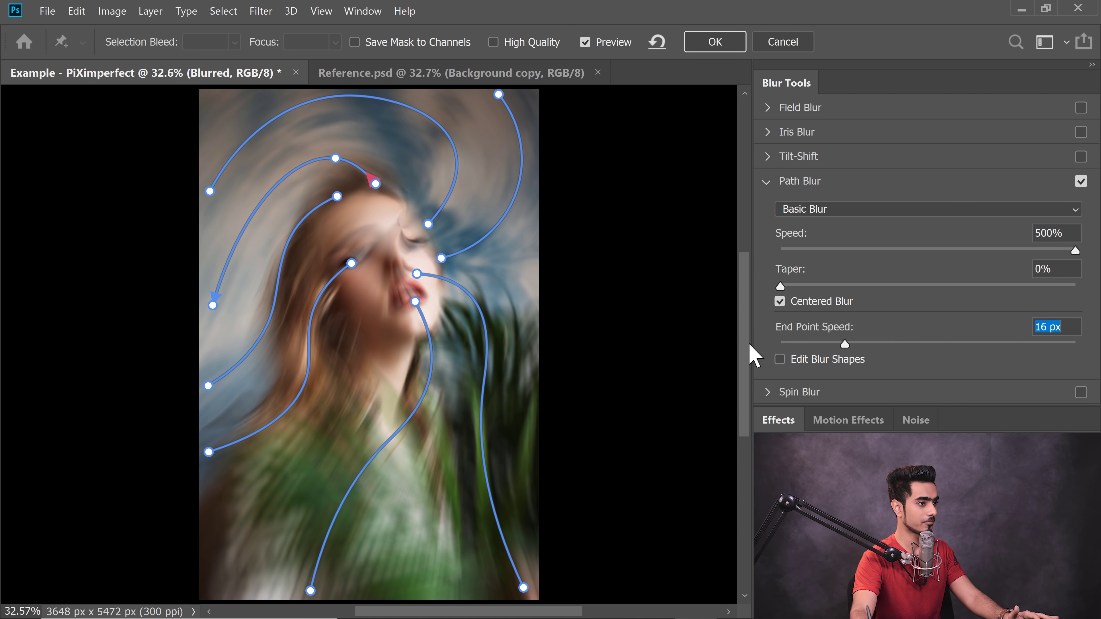
key("ctrl+z")
key("ctrl+z")
key("ctrl+z")
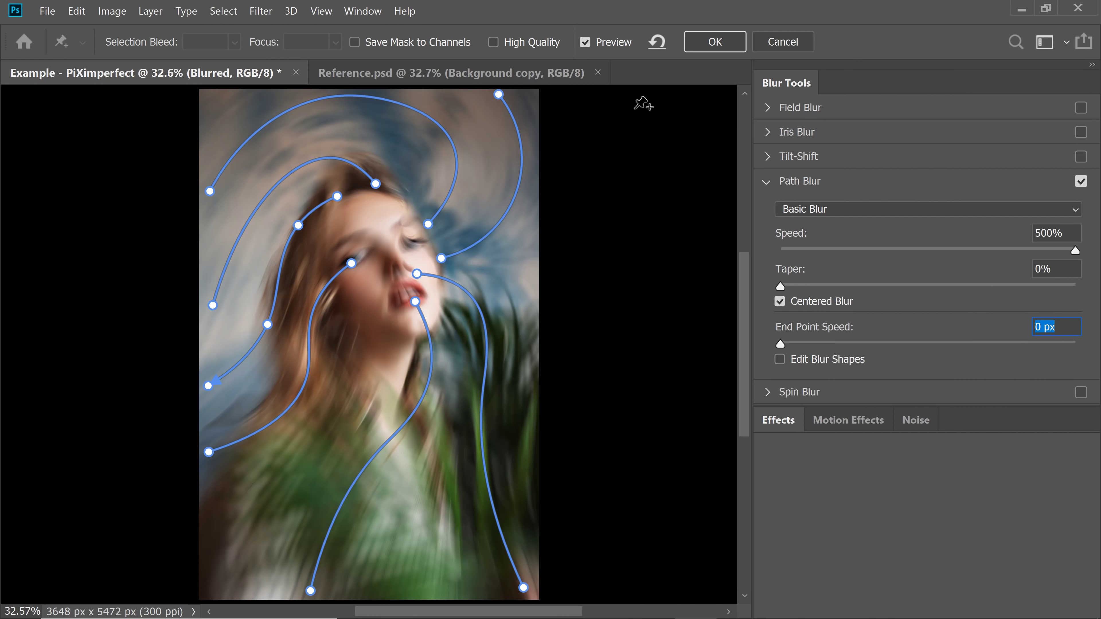
Step: Commit the Path Blur as a smart filter, target its filter mask, and pick the Brush tool
left_click(713, 42)
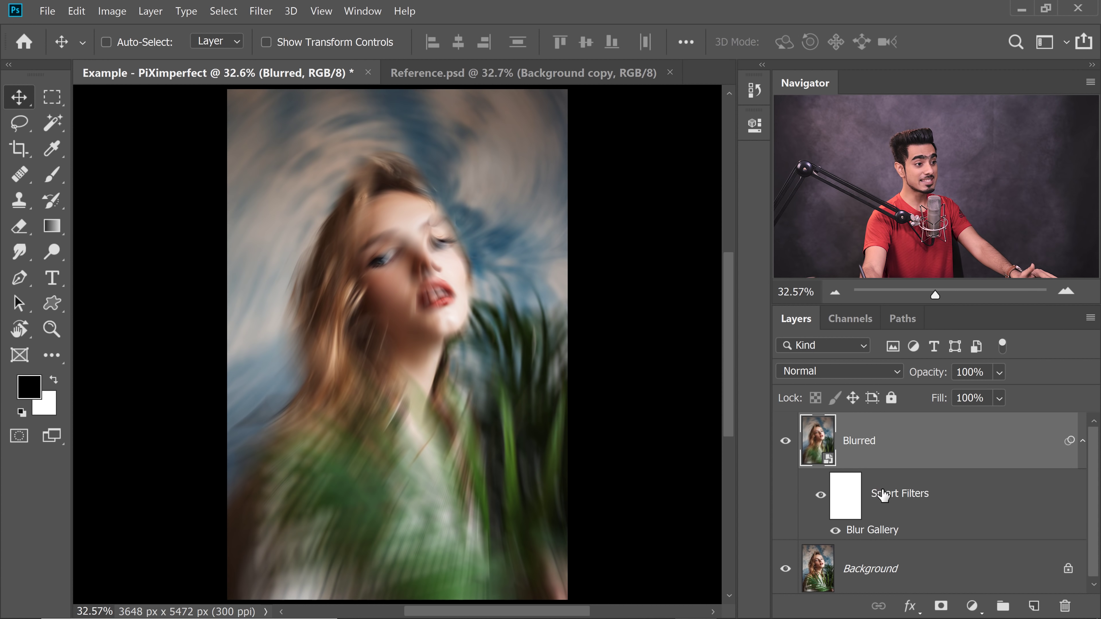
left_click(850, 506)
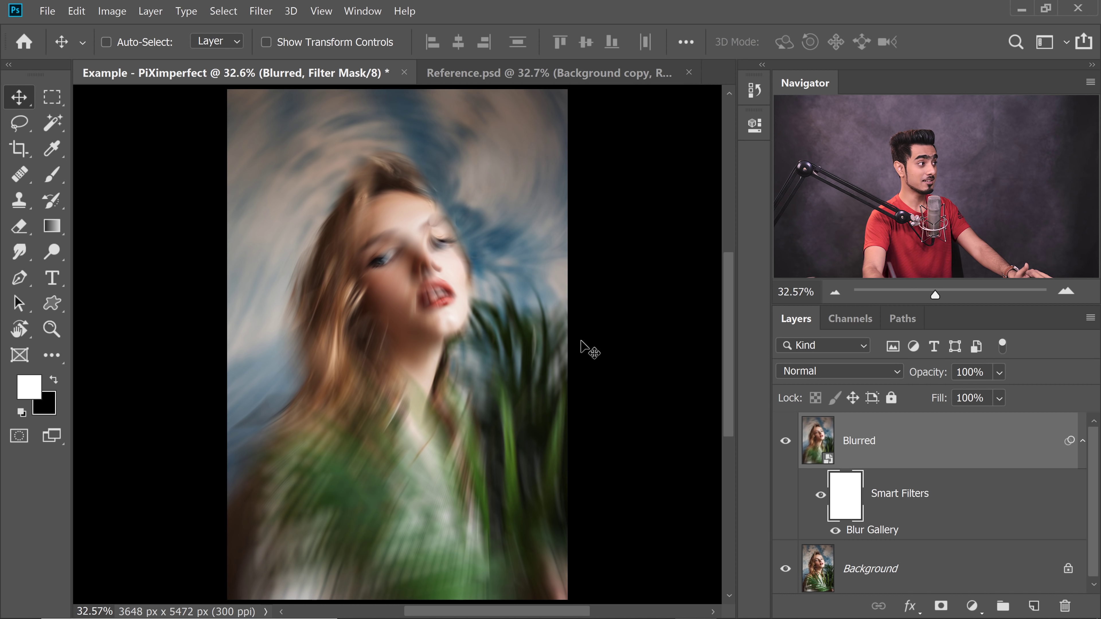
left_click(61, 186)
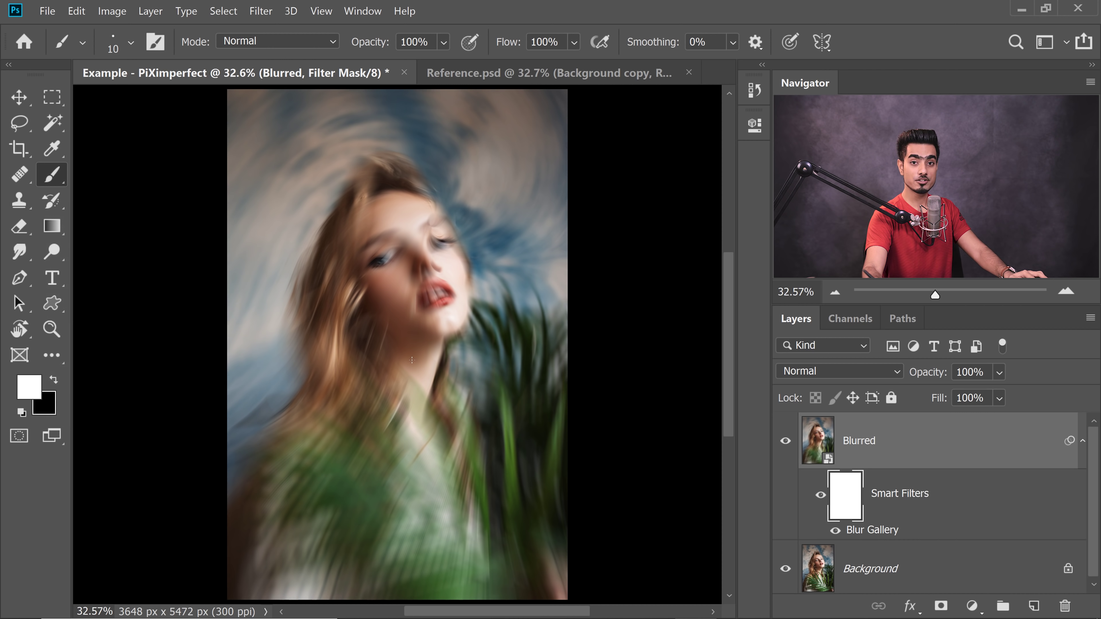
Step: Zoom in on the face and set up a soft round black brush at 10% flow
left_click_drag(423, 262, 481, 286)
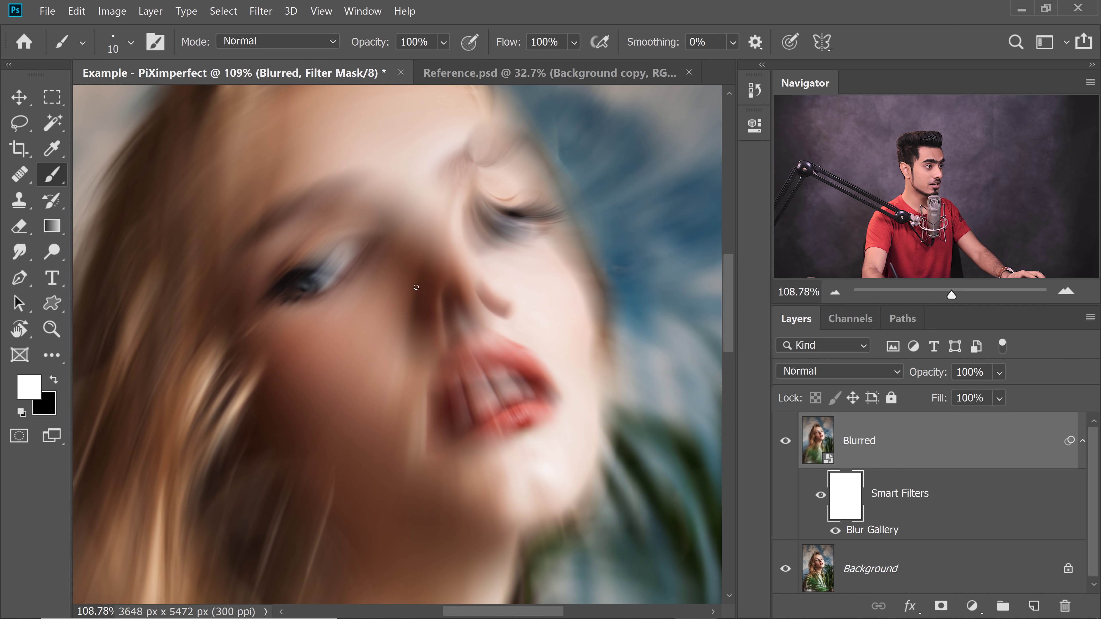
mouse_move(415, 287)
left_mouse_down()
mouse_move(575, 290)
mouse_move(374, 117)
left_mouse_up()
left_click(113, 43)
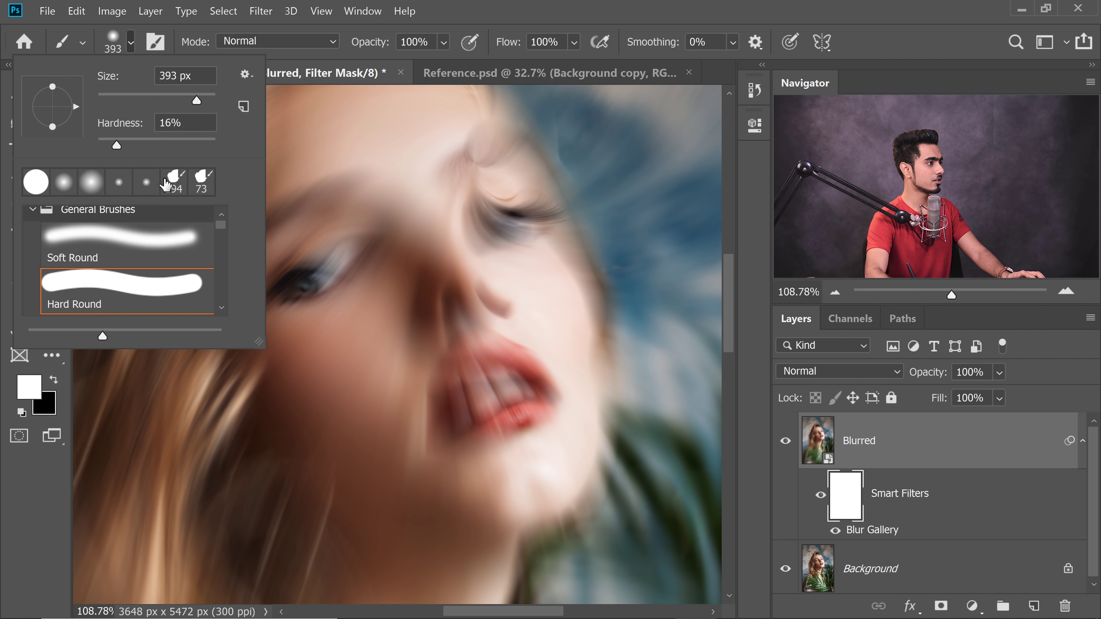
left_click(162, 254)
mouse_move(369, 246)
left_mouse_down()
mouse_move(417, 271)
mouse_move(419, 190)
left_mouse_up()
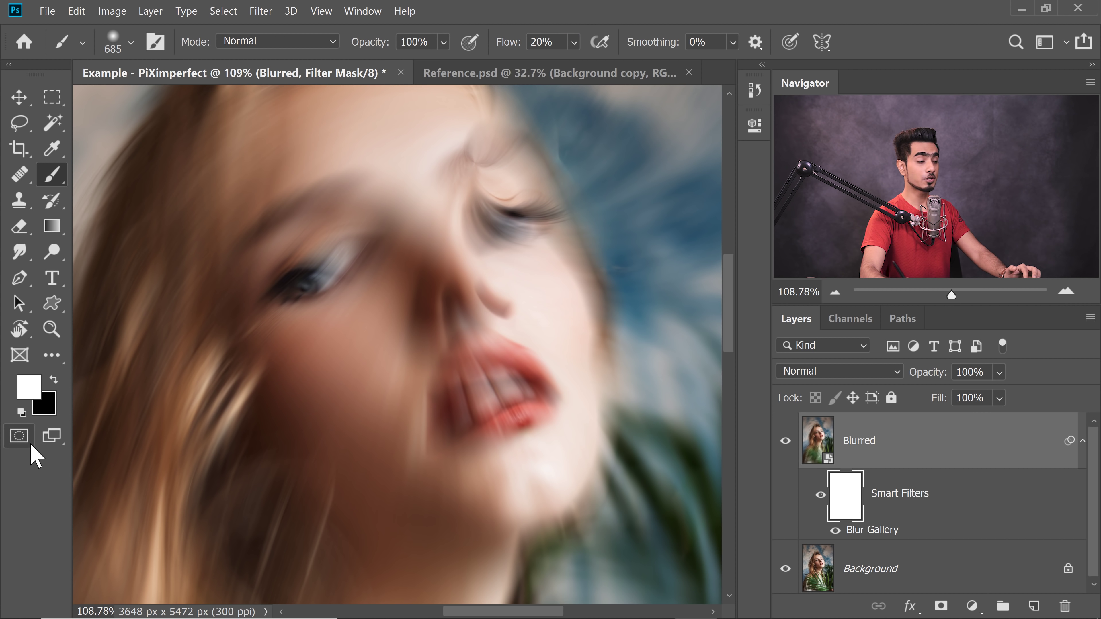
key("x")
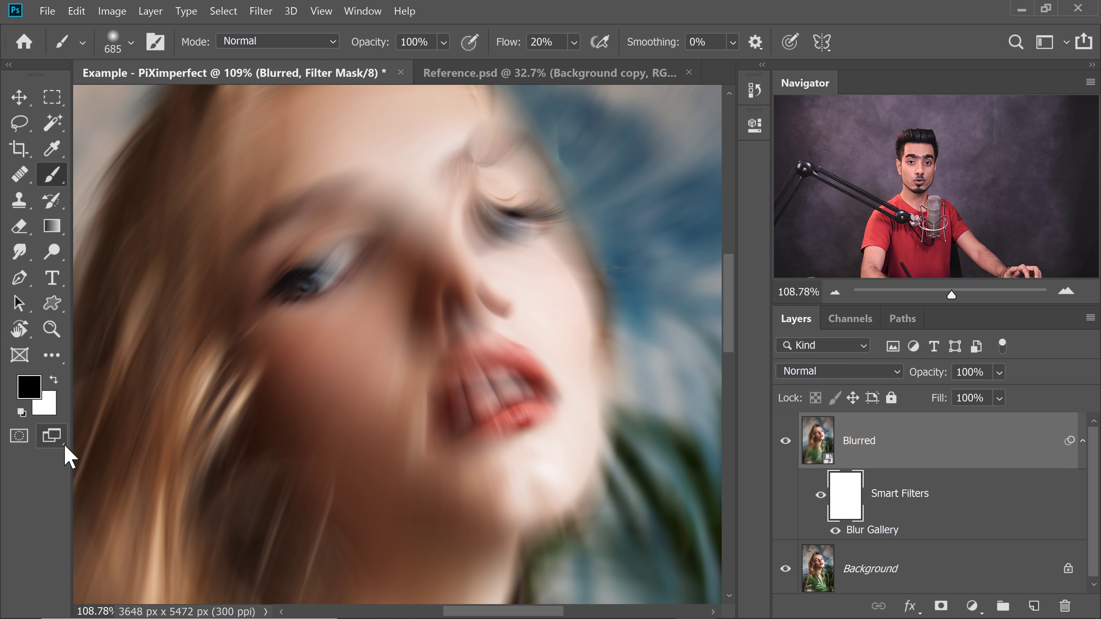
mouse_move(342, 283)
left_mouse_down()
mouse_move(290, 275)
mouse_move(334, 293)
mouse_move(321, 283)
mouse_move(351, 283)
mouse_move(342, 273)
mouse_move(353, 269)
left_mouse_up()
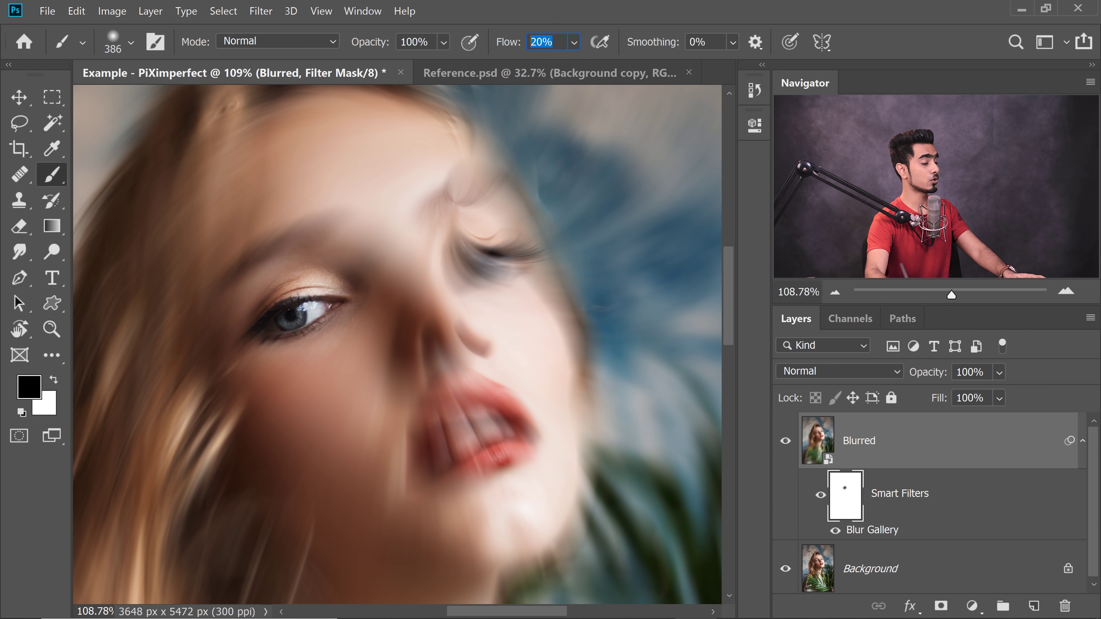
type("1")
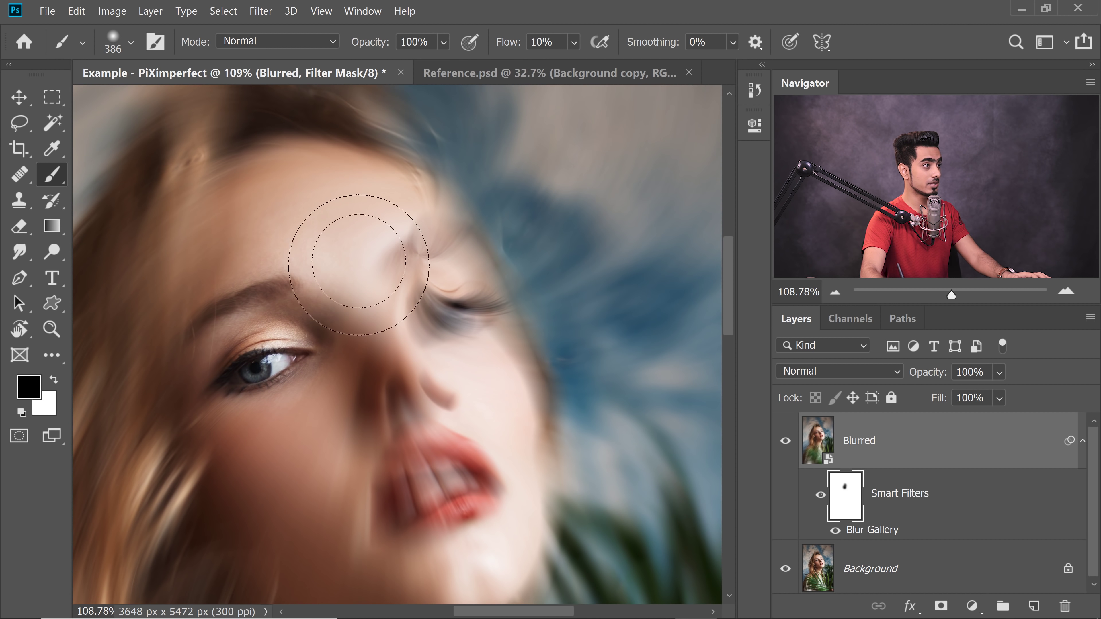
Step: Paint the mask over the eyes, nose and lips to sharpen them, then fit the image on screen
mouse_move(369, 234)
left_mouse_down()
mouse_move(406, 282)
mouse_move(417, 260)
mouse_move(406, 258)
mouse_move(455, 327)
left_mouse_up()
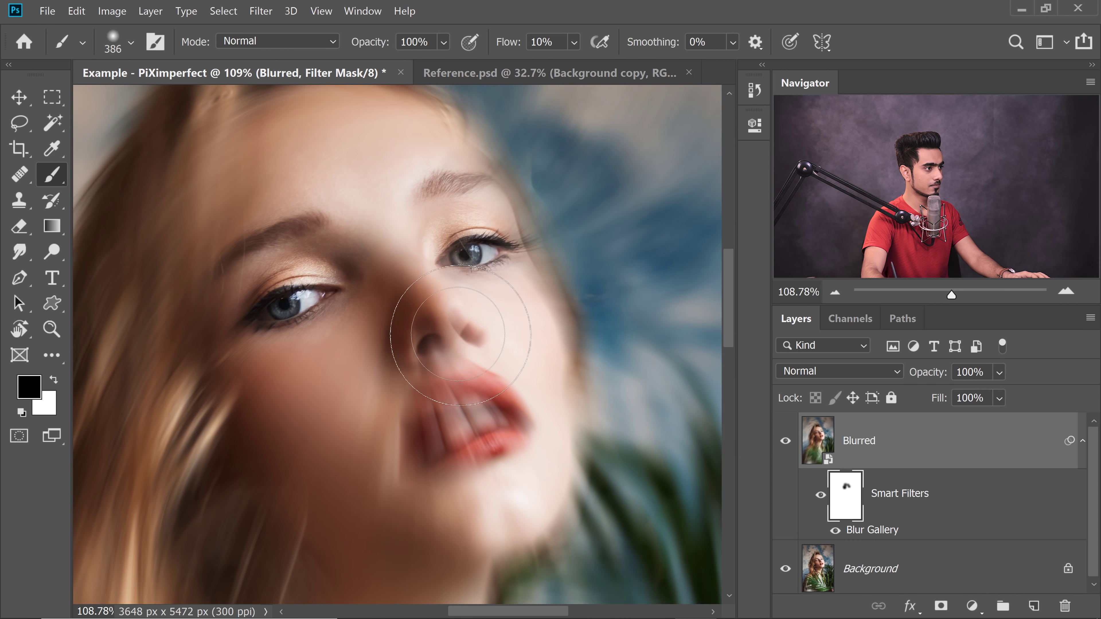
left_click_drag(461, 336, 480, 320)
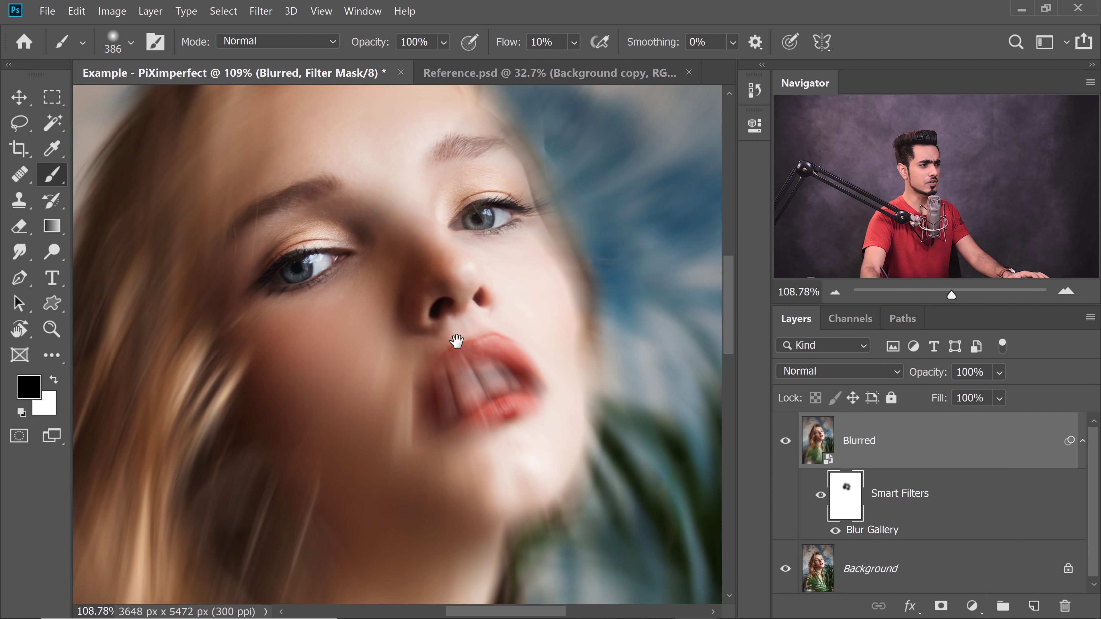
left_click_drag(457, 341, 423, 335)
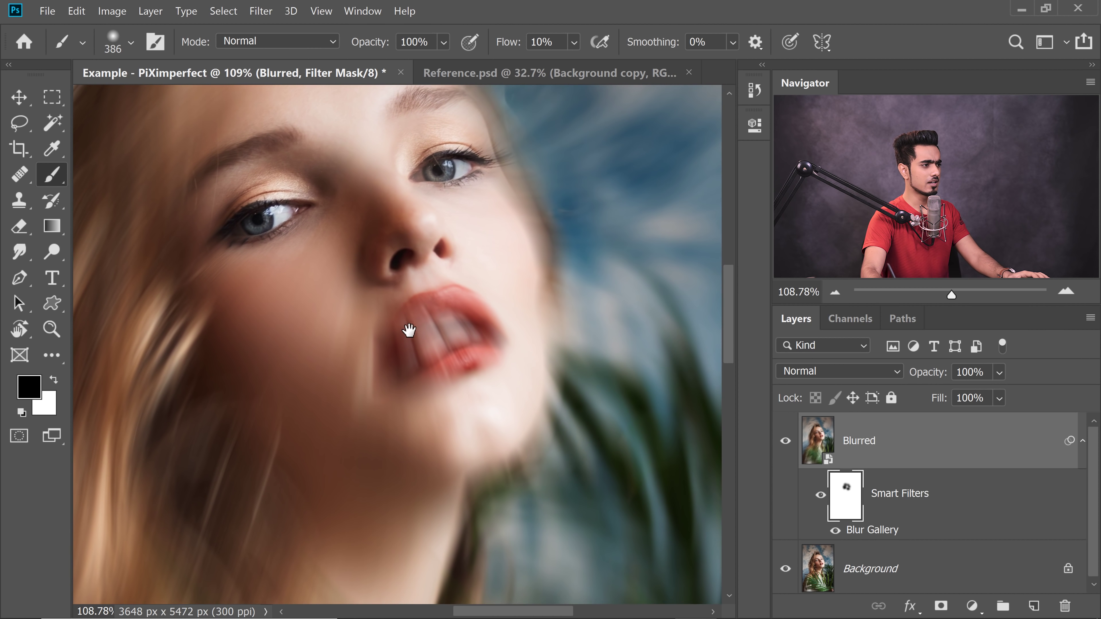
mouse_move(400, 389)
left_mouse_down()
mouse_move(461, 338)
mouse_move(429, 364)
mouse_move(453, 363)
mouse_move(479, 334)
mouse_move(442, 351)
left_mouse_up()
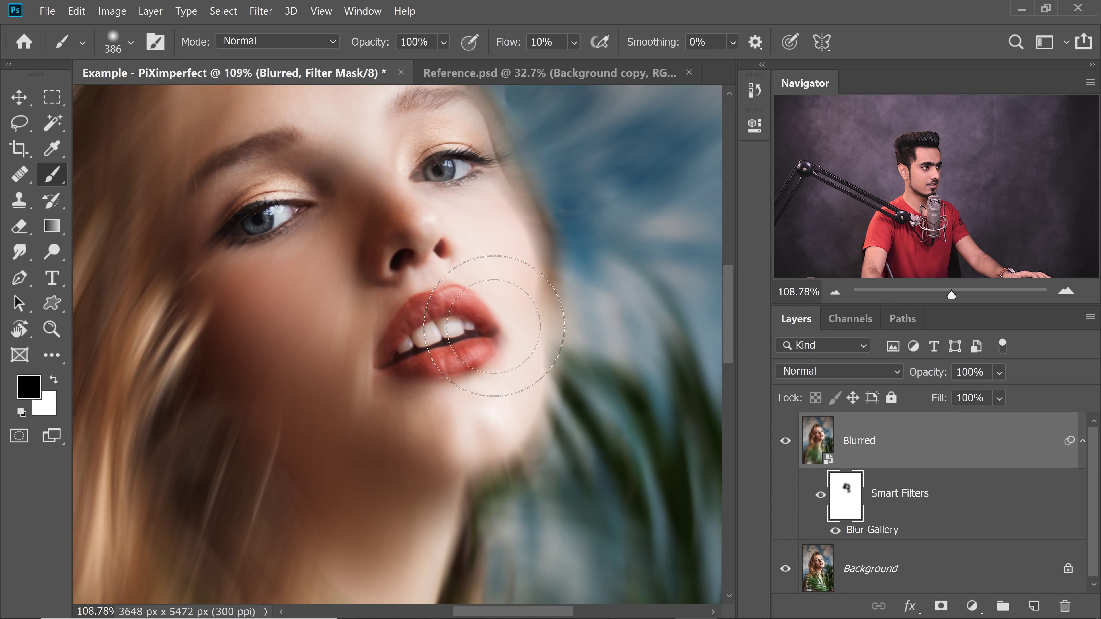
scroll(455, 282, "up", 5)
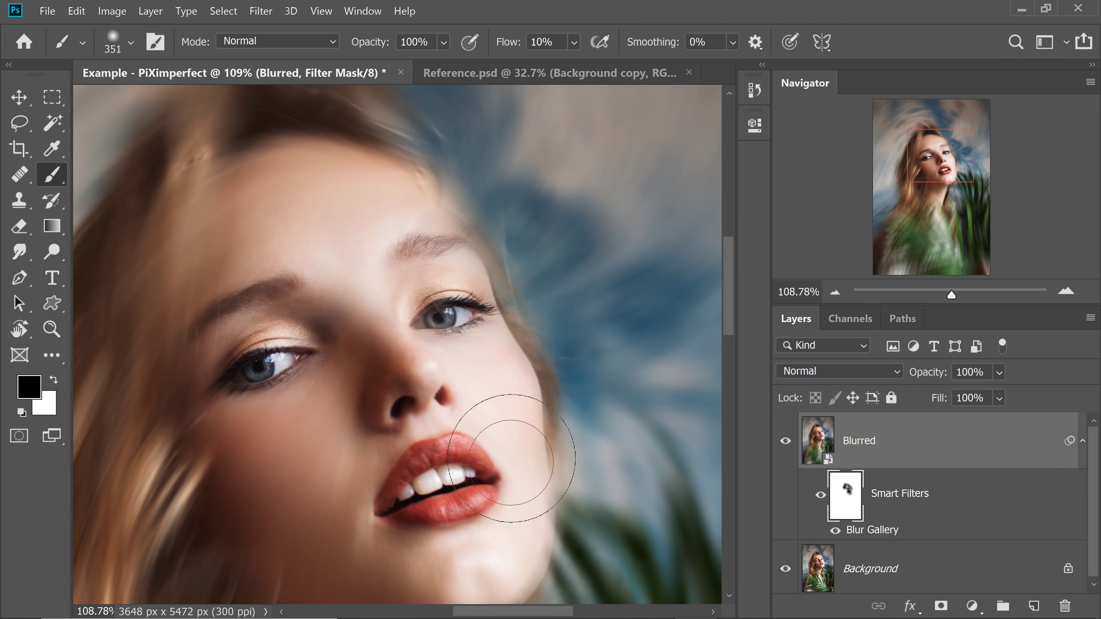
left_click_drag(423, 278, 503, 300)
scroll(477, 309, "down", 5)
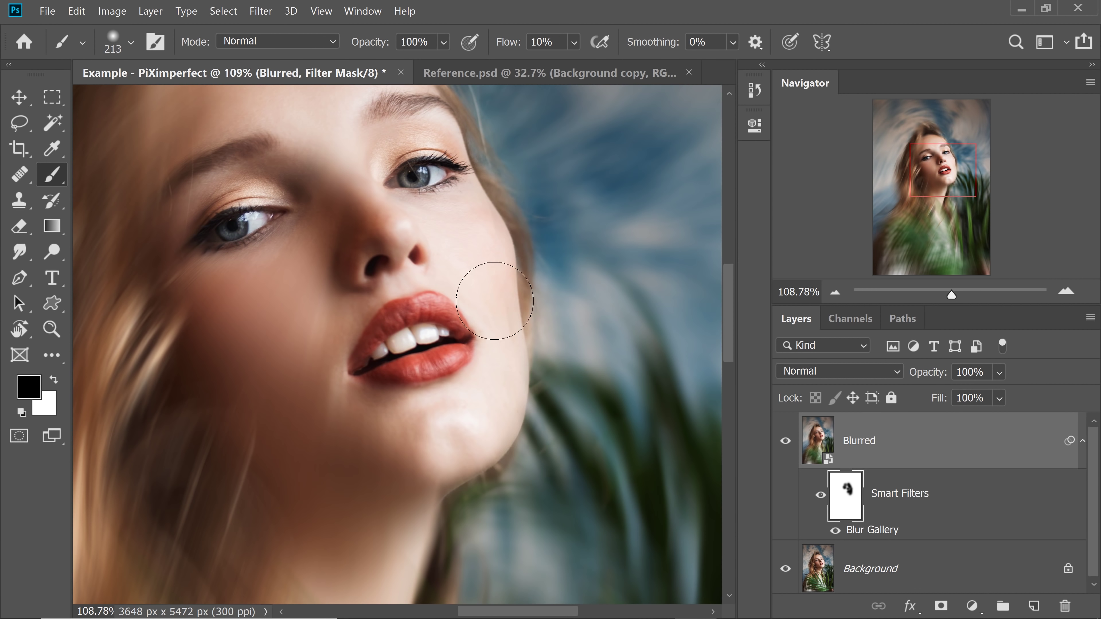
scroll(468, 422, "left", 2)
key("bracketright")
key("bracketright")
key("bracketright")
key("bracketright")
scroll(393, 270, "up", 5)
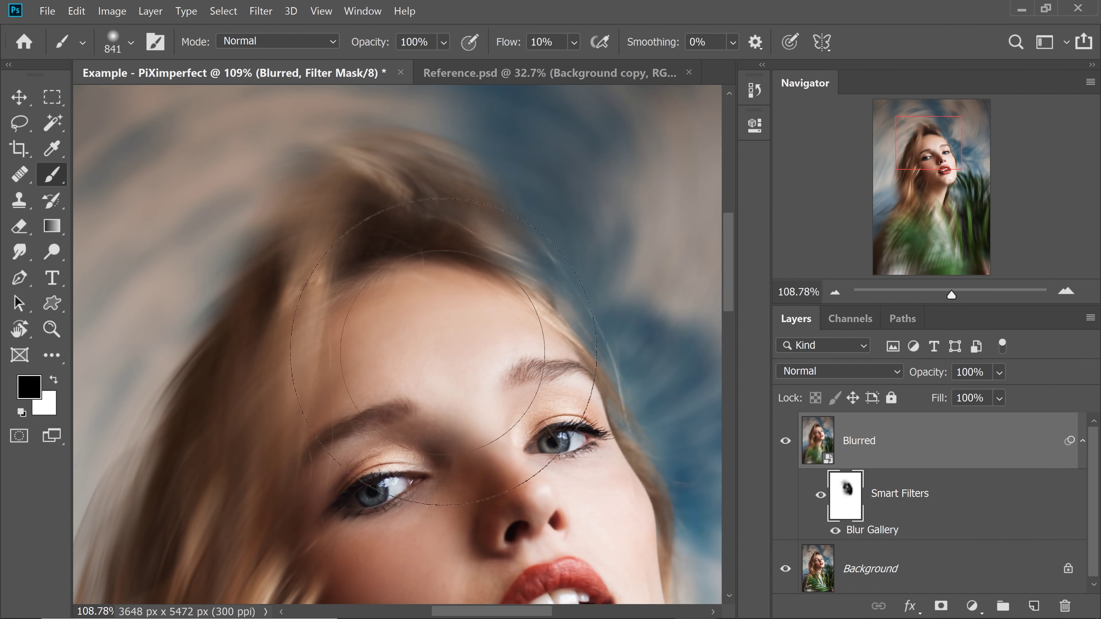
scroll(476, 434, "down", 8)
key("bracketleft")
key("bracketleft")
scroll(498, 369, "up", 5)
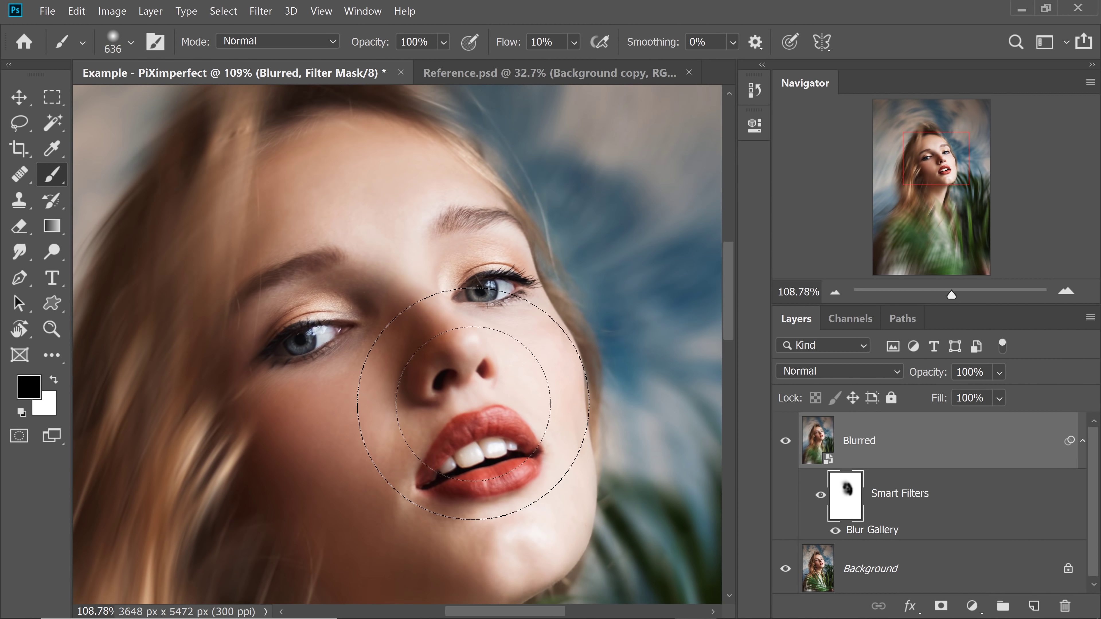
key("ctrl+0")
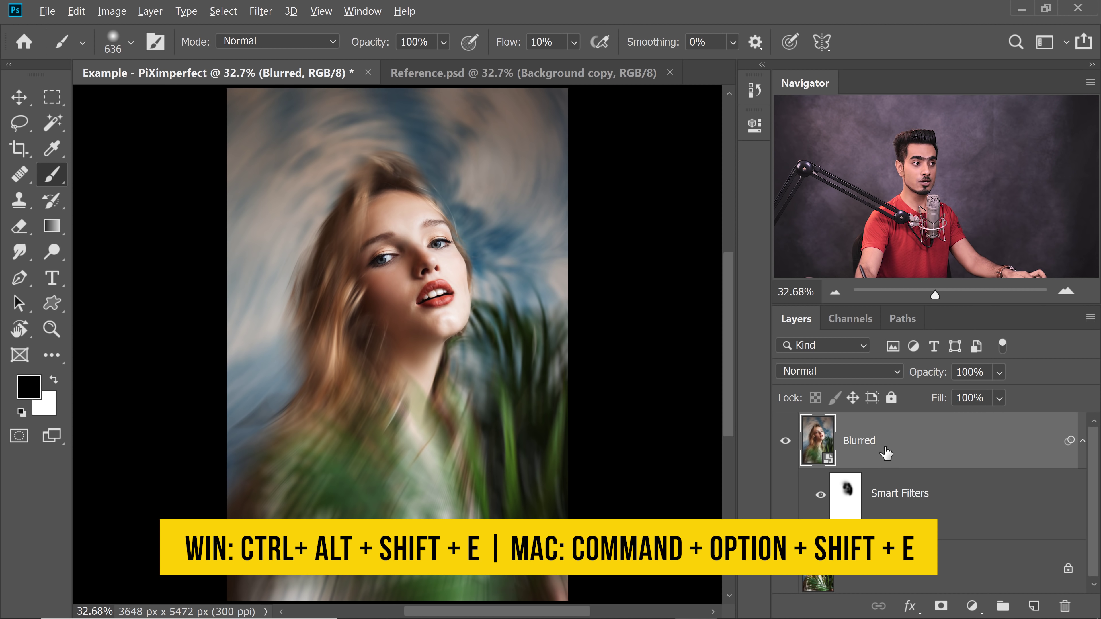
Step: Stamp all visible layers into a new top layer and name it Painting
key("ctrl+alt+shift+e")
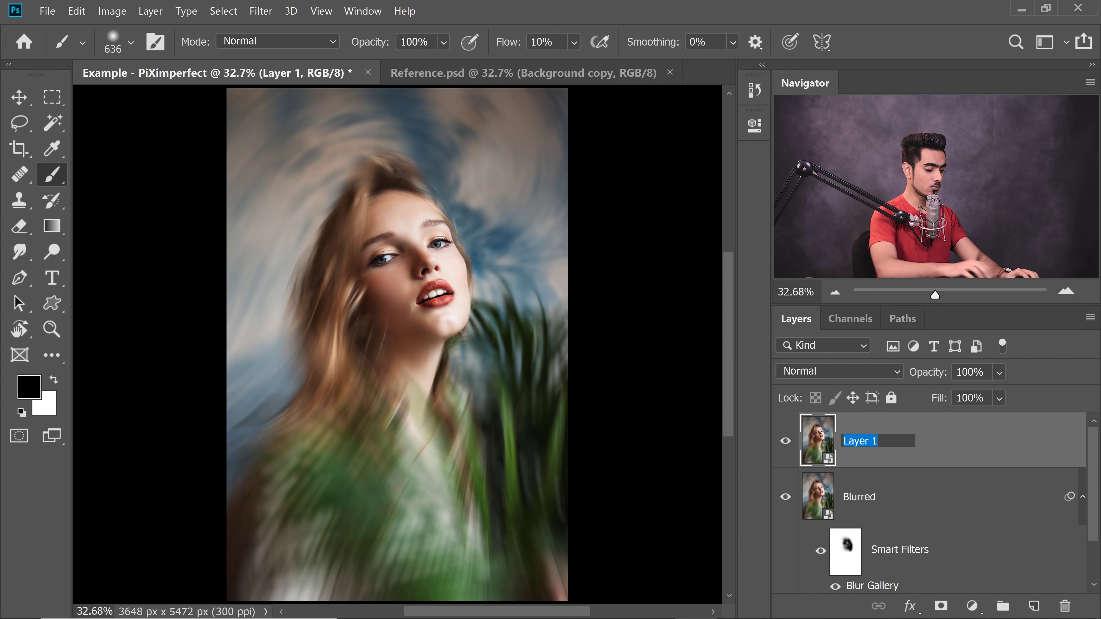
type("Painting")
key("Return")
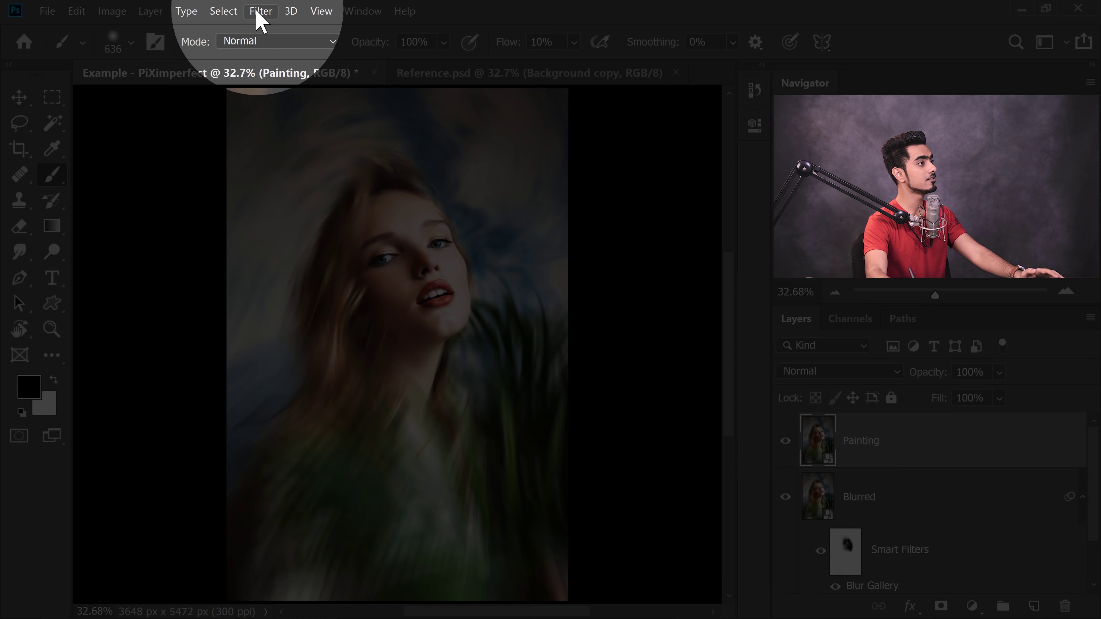
Step: Open the Filter Gallery and reduce the effect stack to a single Watercolor effect
left_click(262, 12)
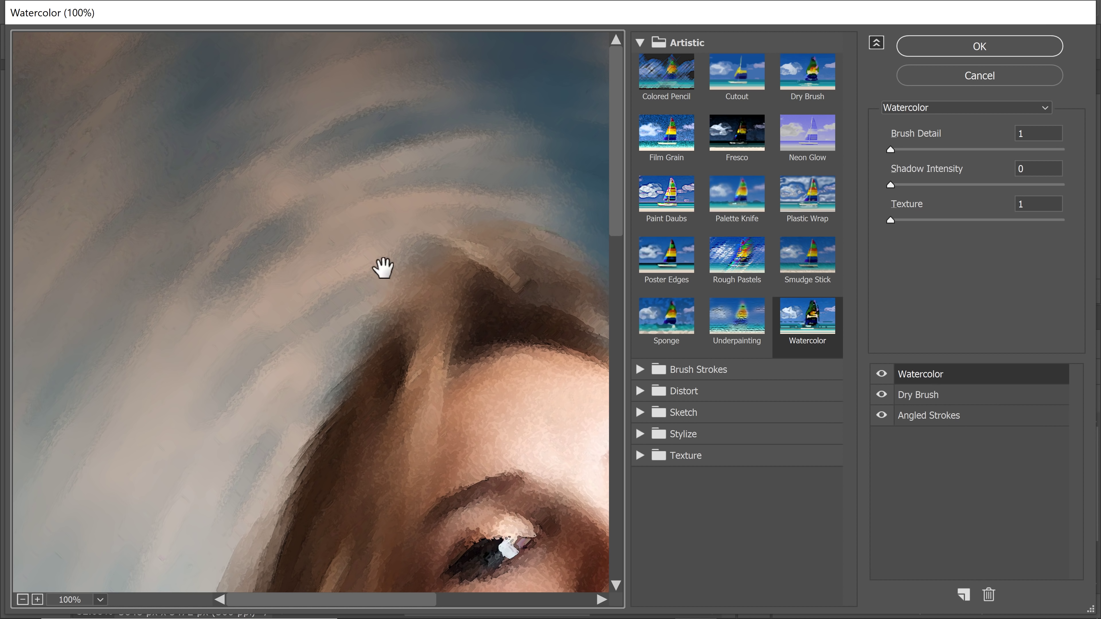
key("ctrl+minus")
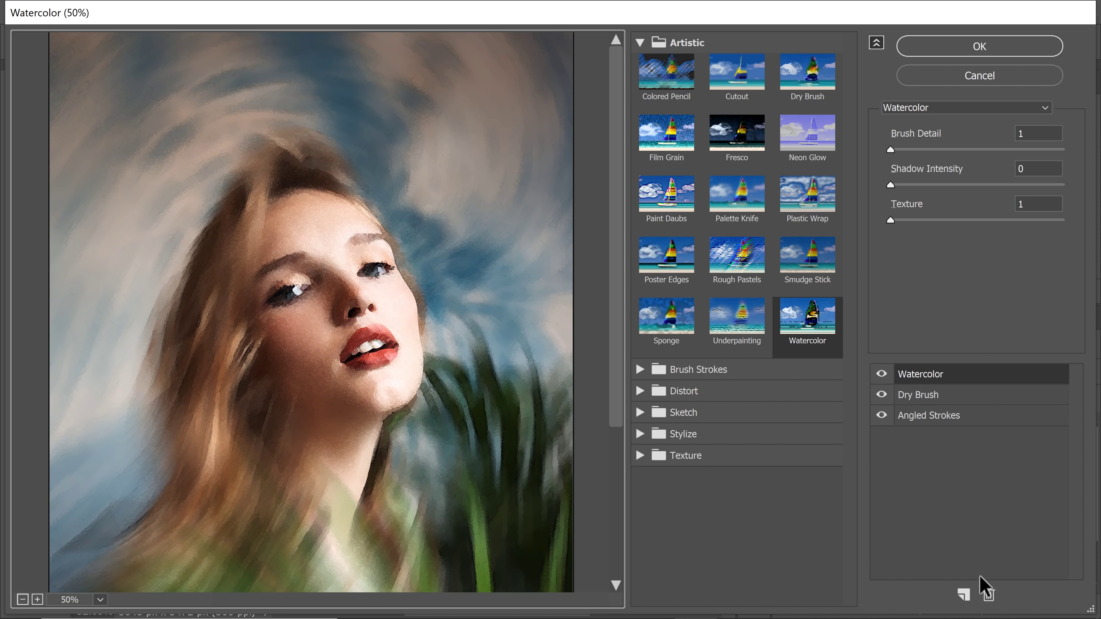
left_click(989, 594)
left_click(988, 594)
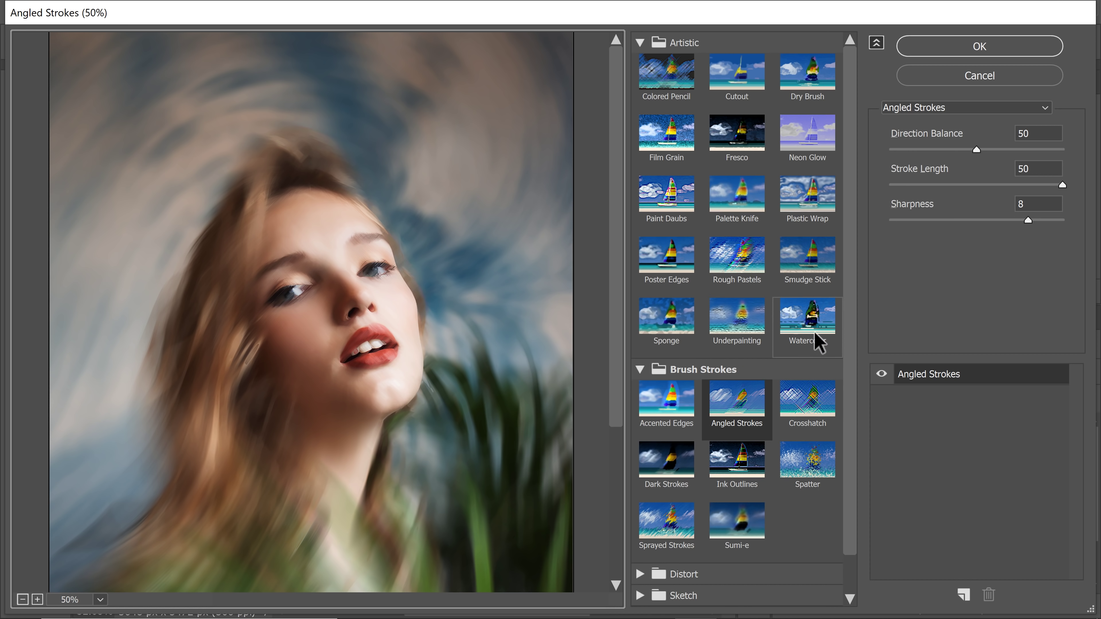
left_click(819, 340)
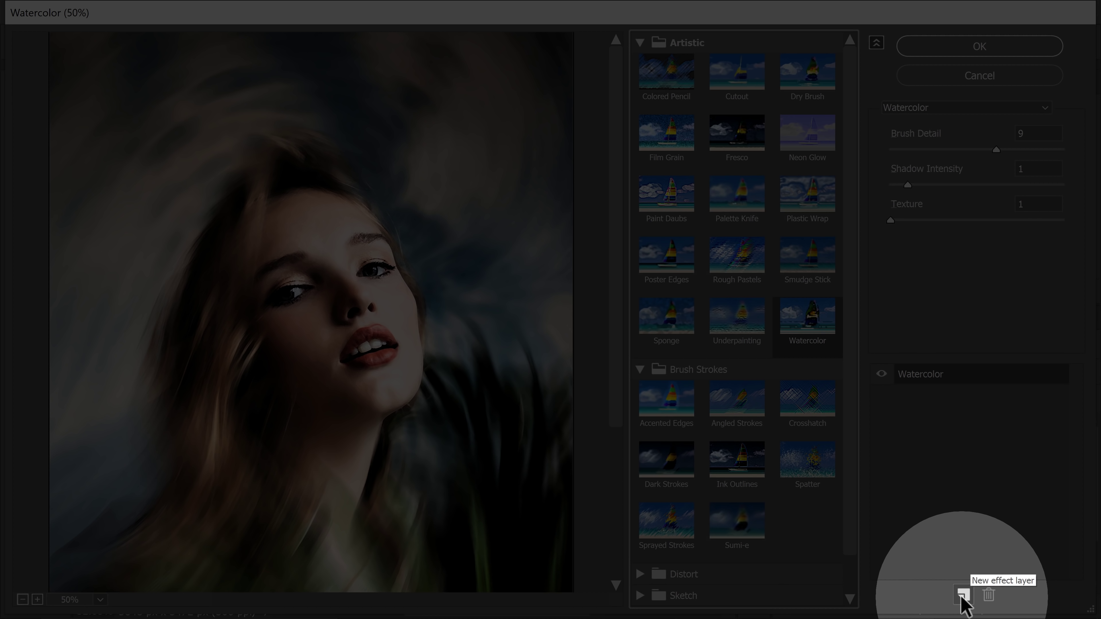
Step: Add a new effect layer above Watercolor set to Angled Strokes (Stroke Length 50, Sharpness 8)
left_click(962, 596)
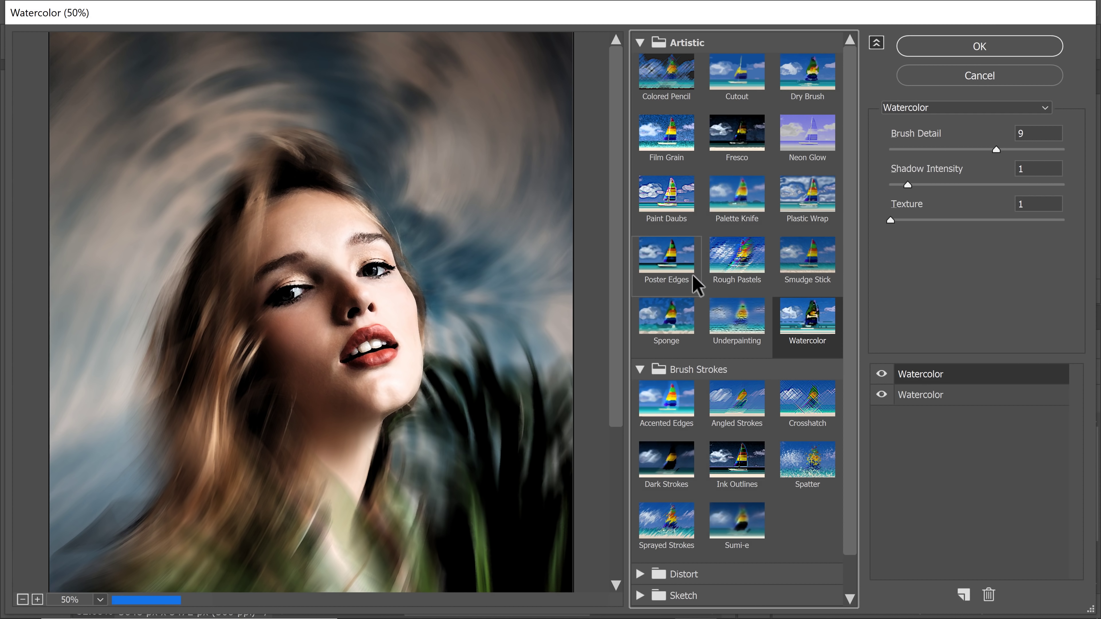
left_click(661, 139)
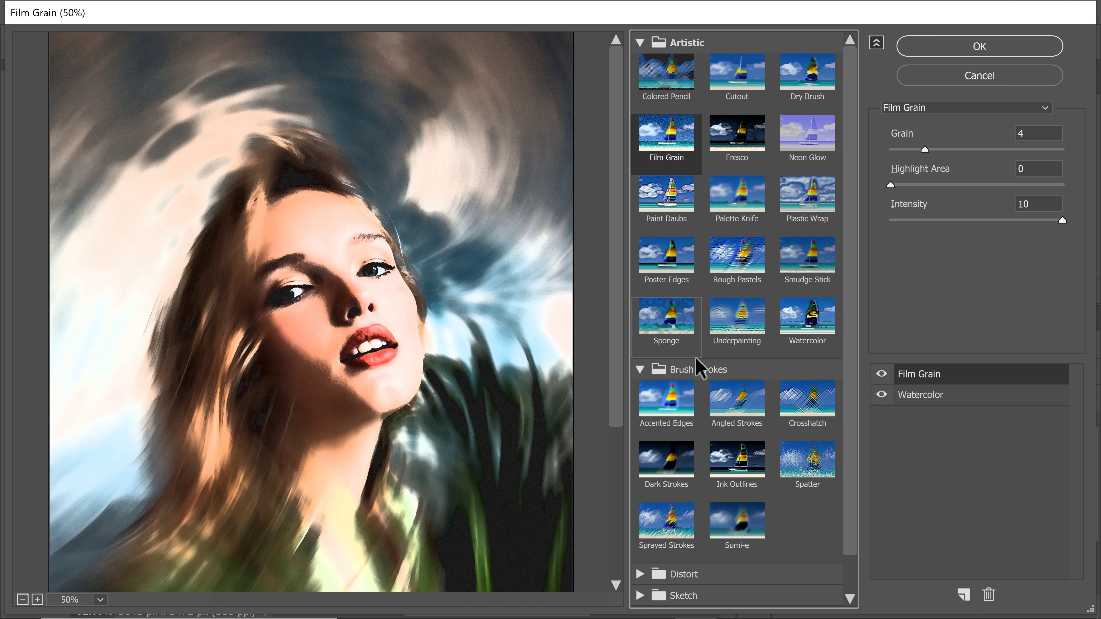
left_click(680, 420)
left_click(742, 416)
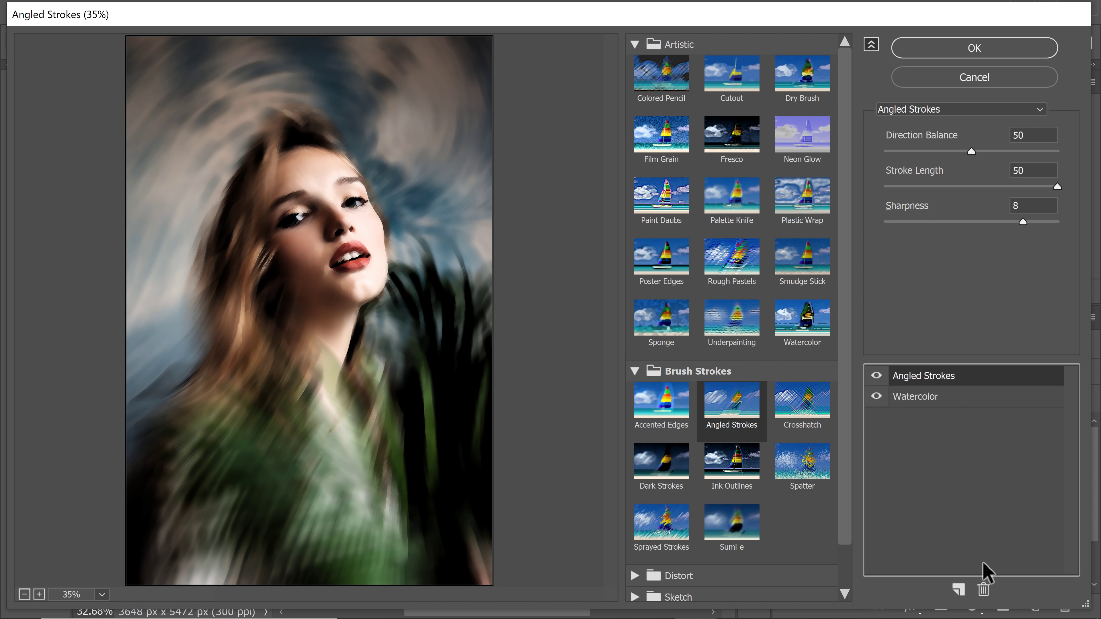
Step: Delete the top effect, turn the remaining one into Angled Strokes, then adjust Stroke Length and Sharpness
left_click(984, 590)
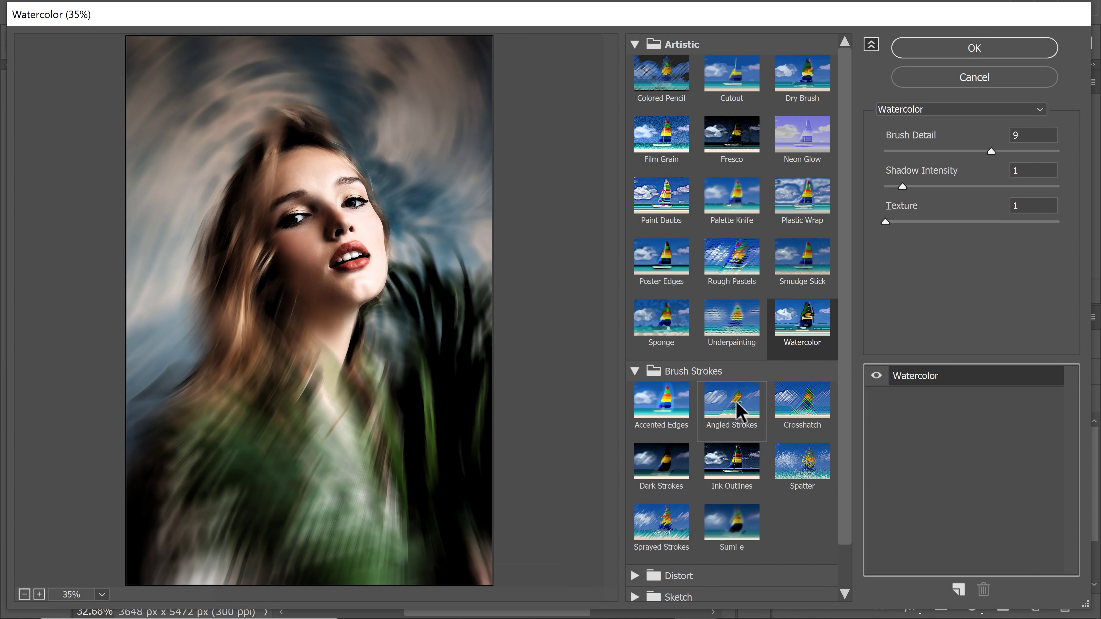
left_click(732, 410)
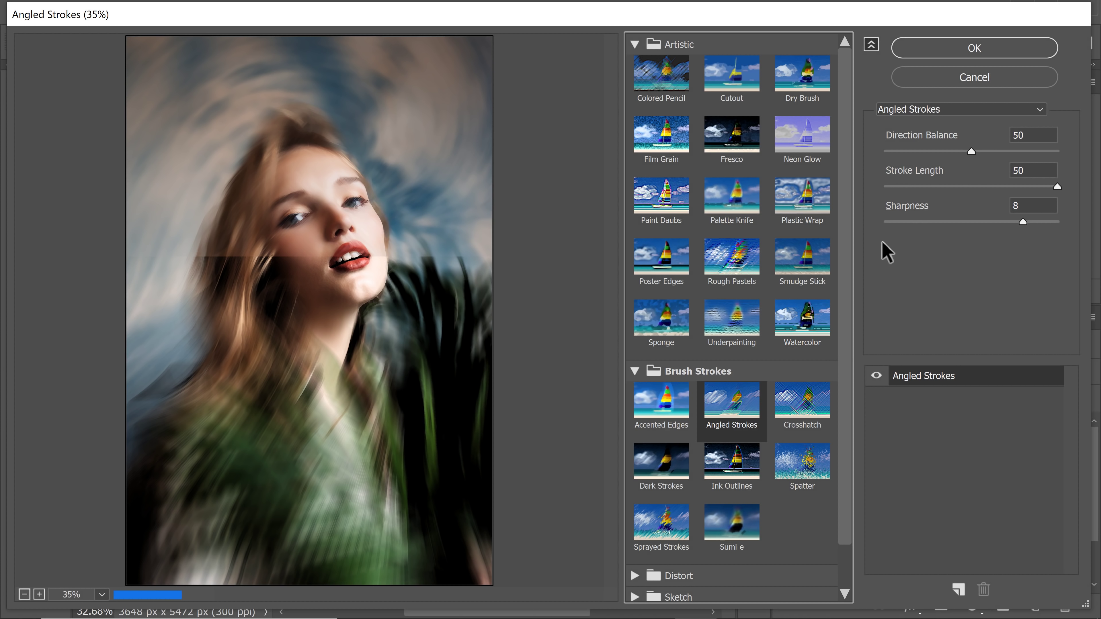
left_click(1041, 187)
left_click_drag(1040, 190, 1065, 187)
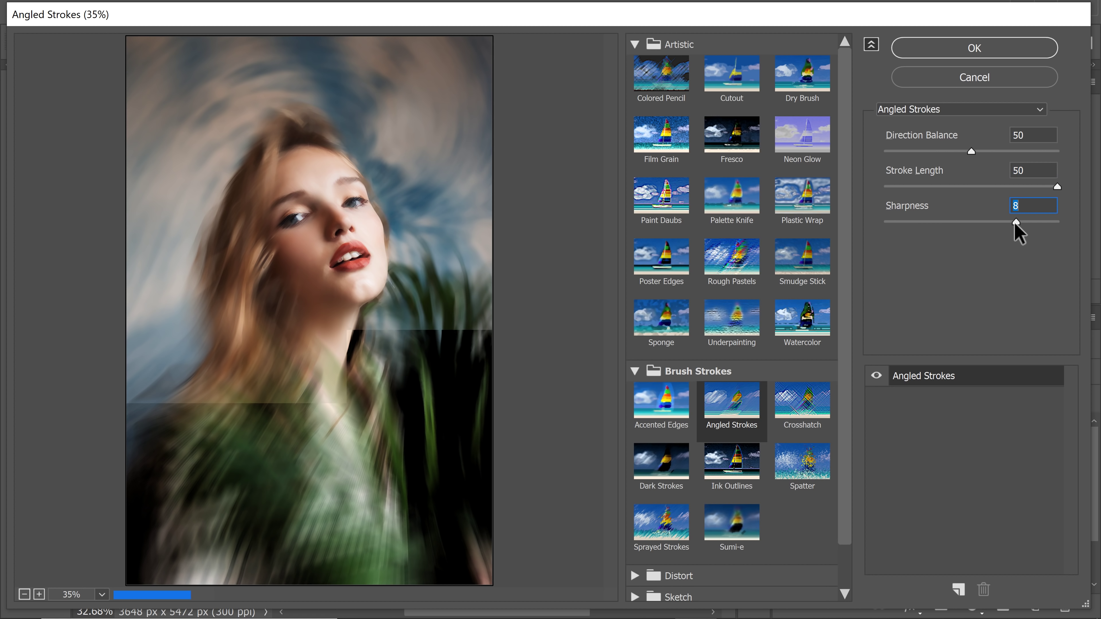
left_click_drag(1020, 227, 899, 230)
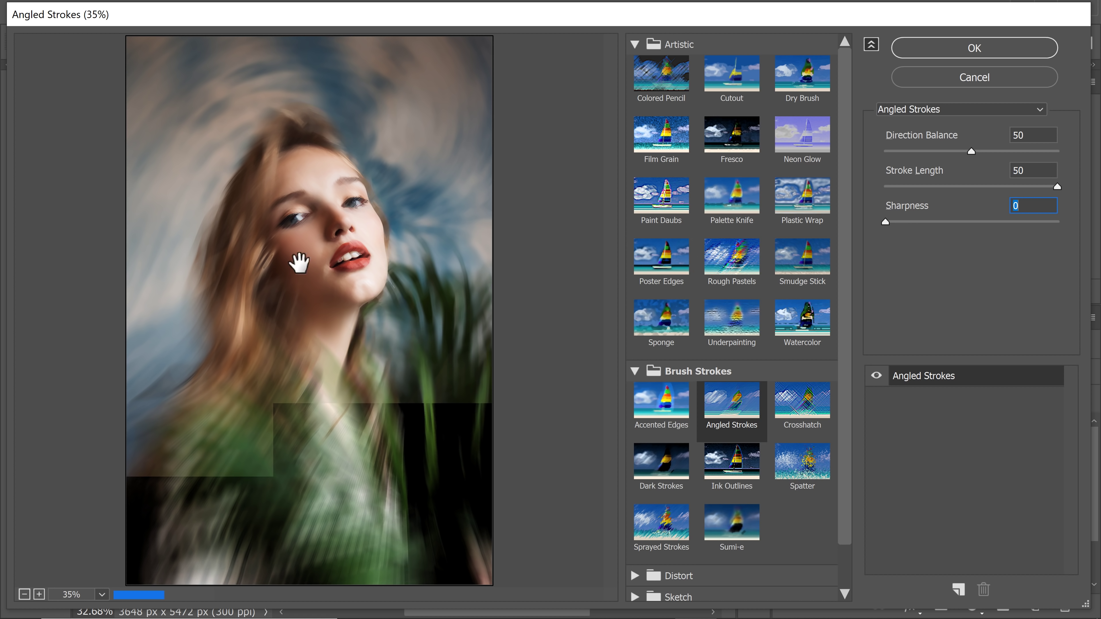
left_click(270, 222, "ctrl")
left_click(271, 223, "ctrl")
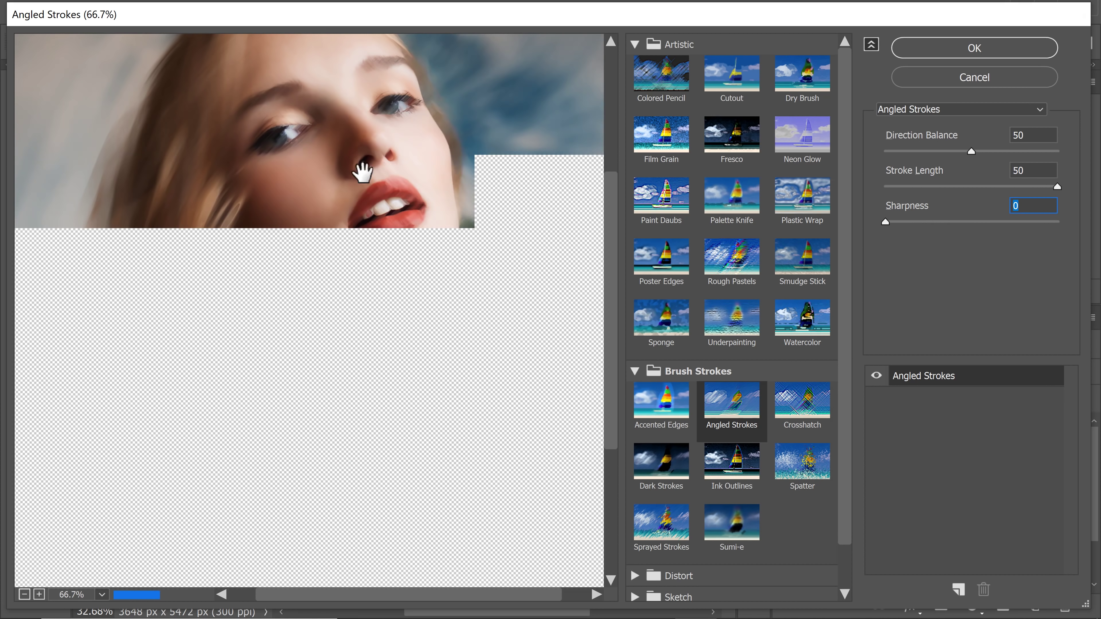
left_click_drag(886, 222, 960, 222)
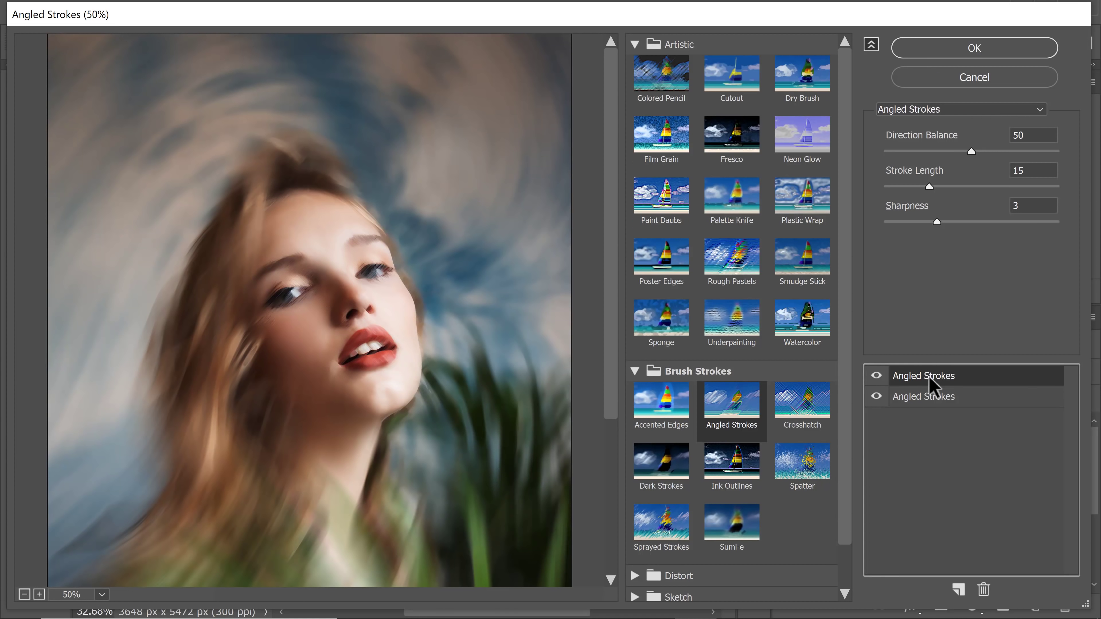
Step: Change the top effect to Dry Brush and add Watercolor above it with Brush Detail 14
left_click(802, 78)
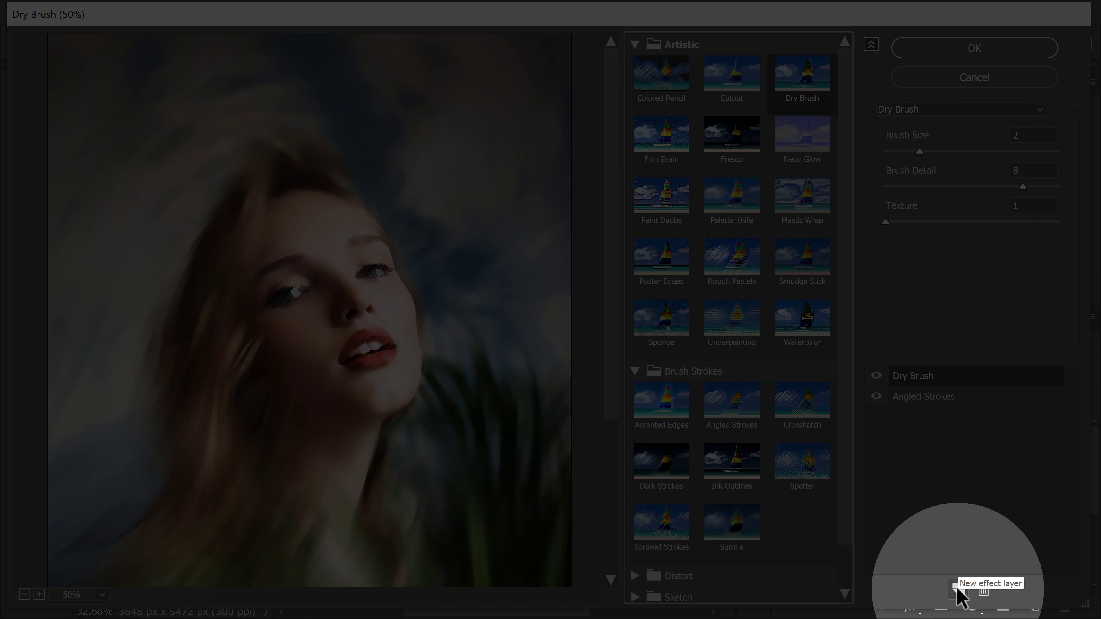
left_click(957, 591)
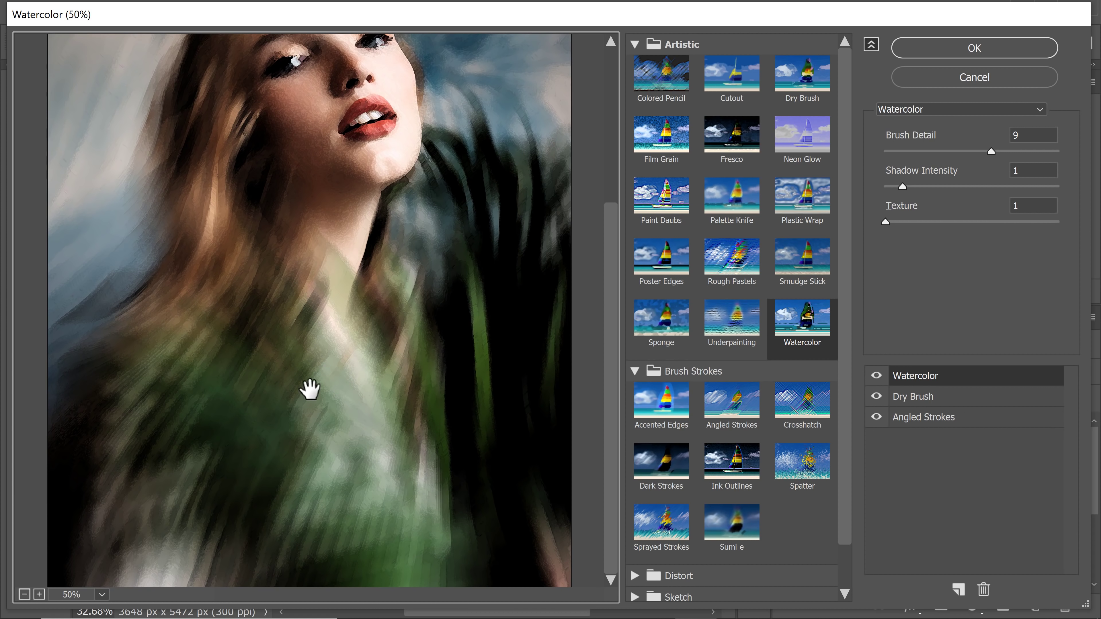
scroll(381, 437, "up", 5)
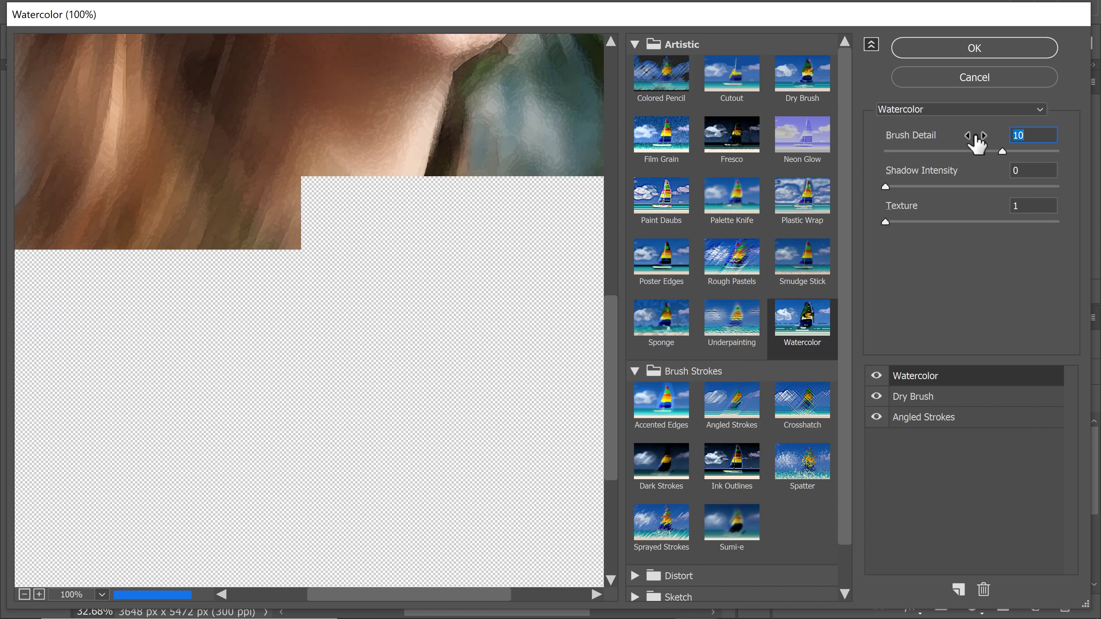
left_click_drag(1002, 150, 836, 164)
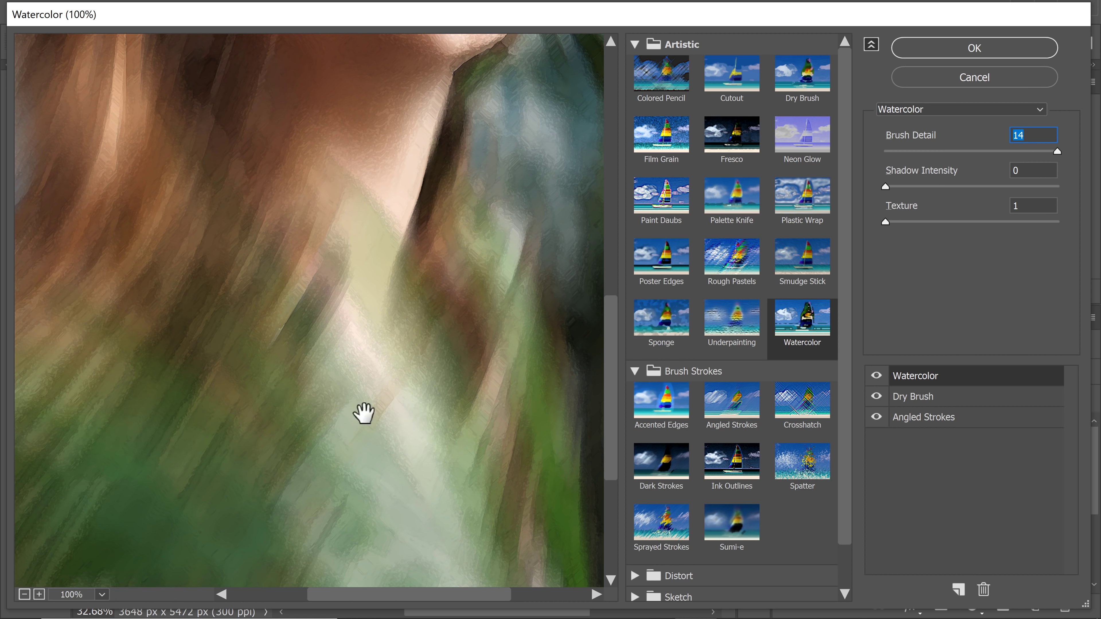
key("ctrl+0")
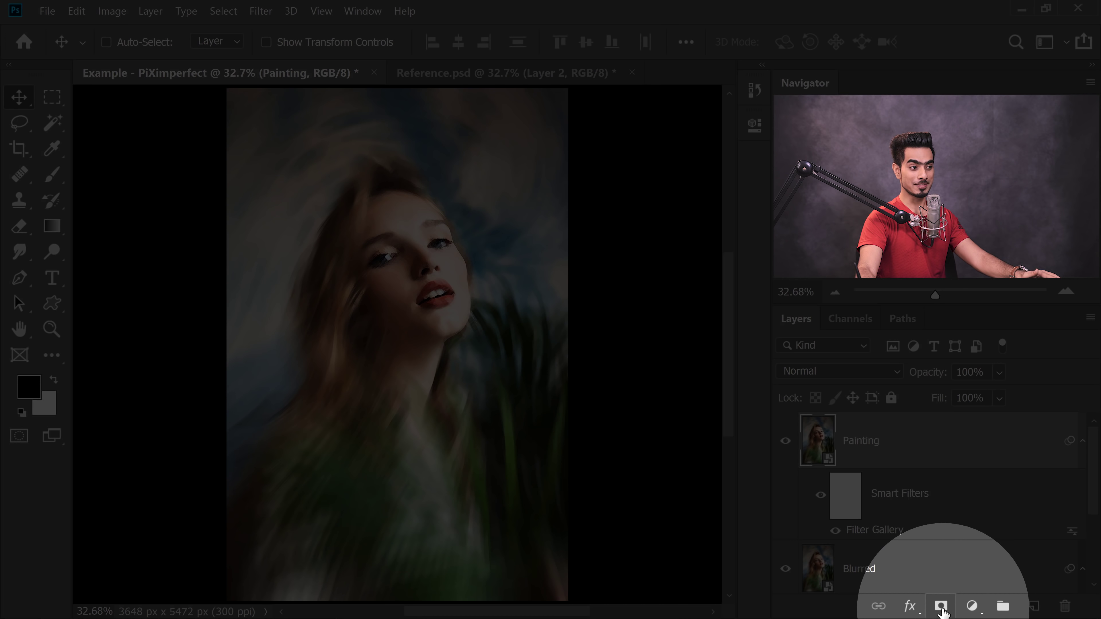
Step: Add a layer mask to Painting, choose the Brush with black foreground, and zoom onto the face
left_click(941, 606)
key("b")
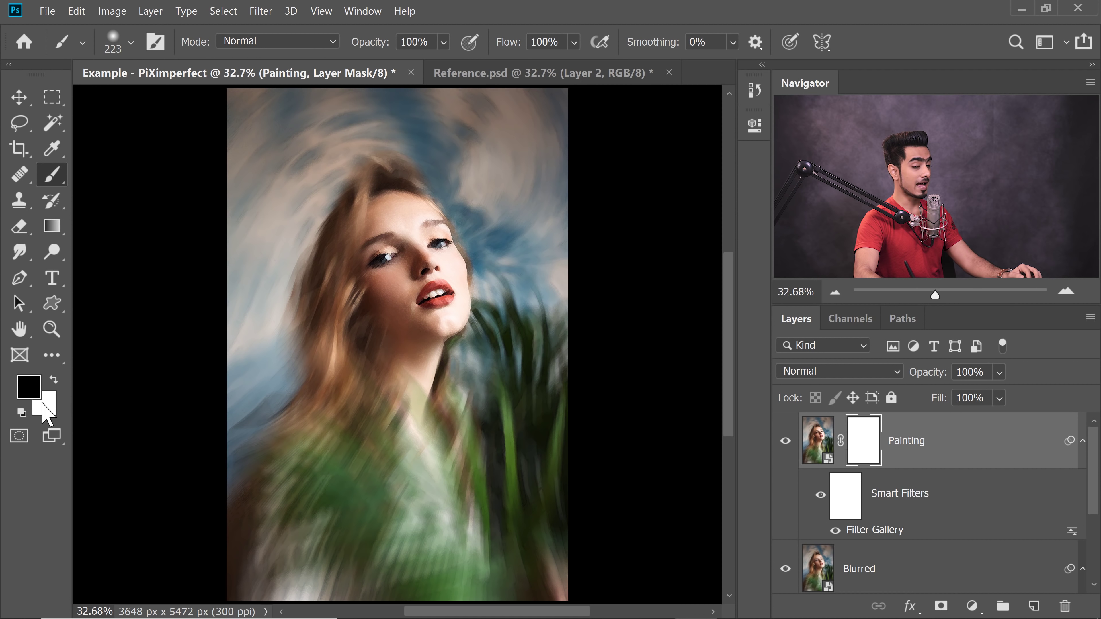
key("x")
scroll(443, 254, "up", 5)
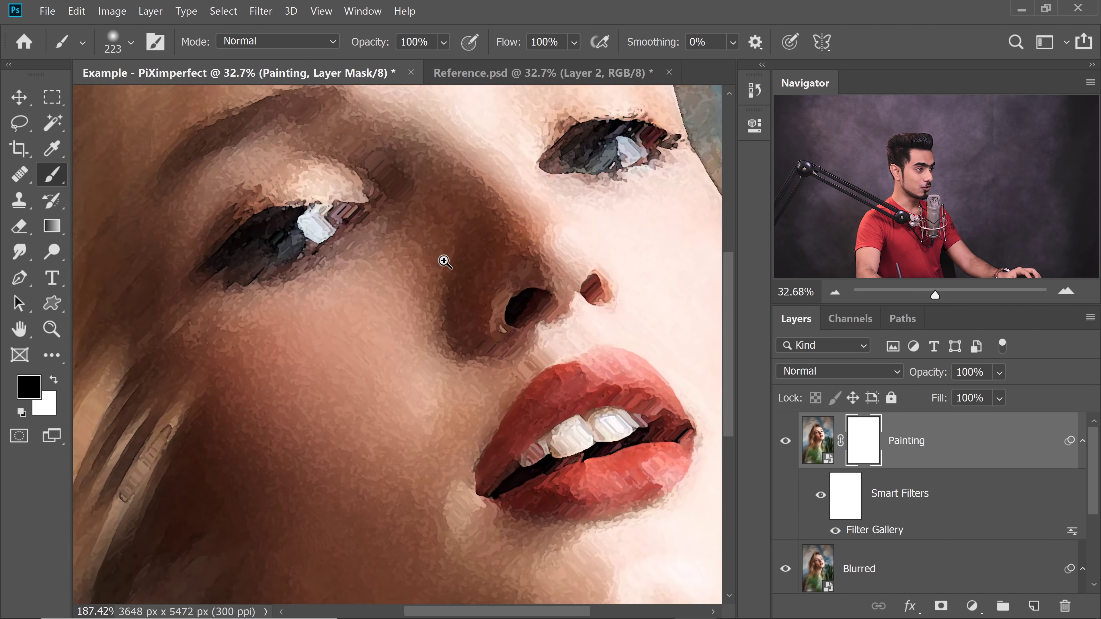
mouse_move(443, 253)
left_mouse_down()
mouse_move(455, 300)
mouse_move(497, 320)
mouse_move(427, 316)
mouse_move(441, 348)
left_mouse_up()
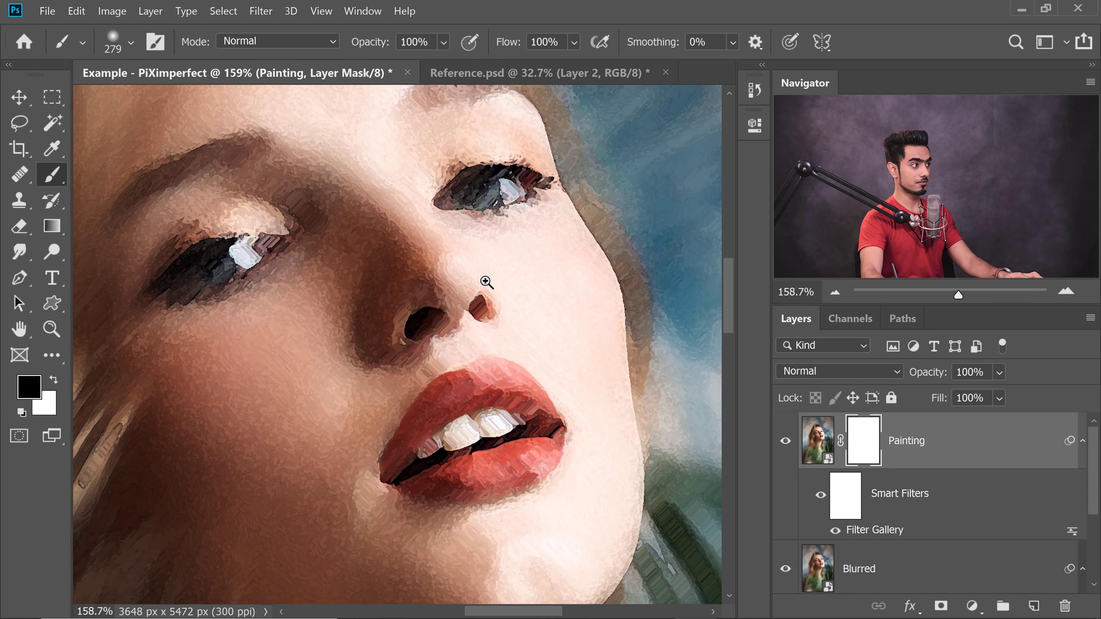
Step: Enlarge the brush to about 585 px and paint black on the mask over the nose
left_click_drag(486, 282, 455, 314)
left_click_drag(354, 313, 434, 314)
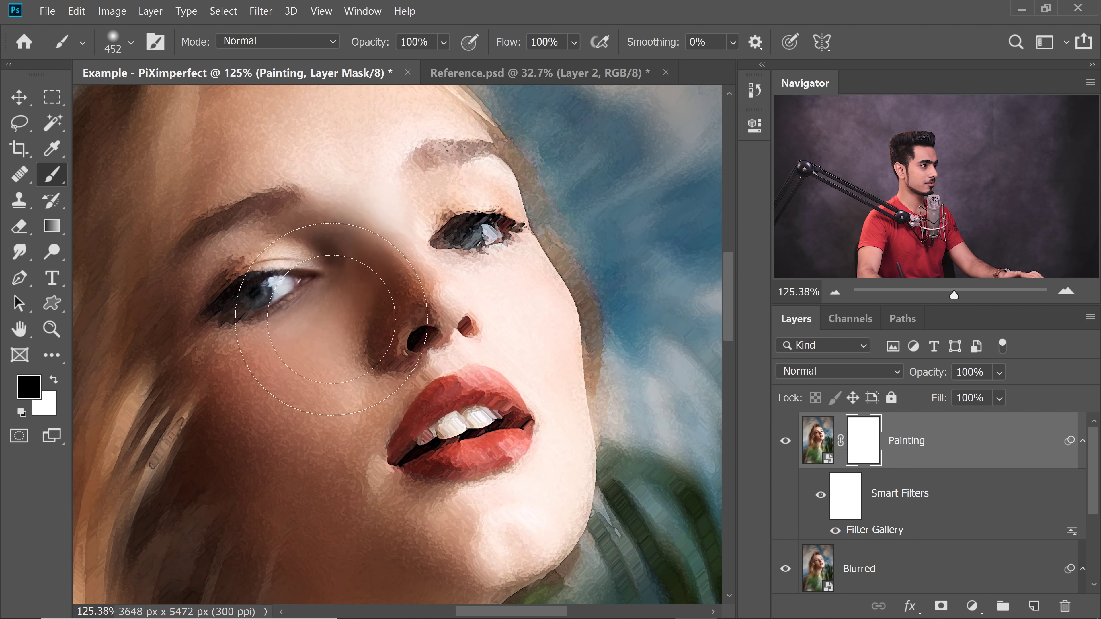
left_click(381, 299)
scroll(388, 320, "down", 1)
left_click_drag(357, 340, 418, 341)
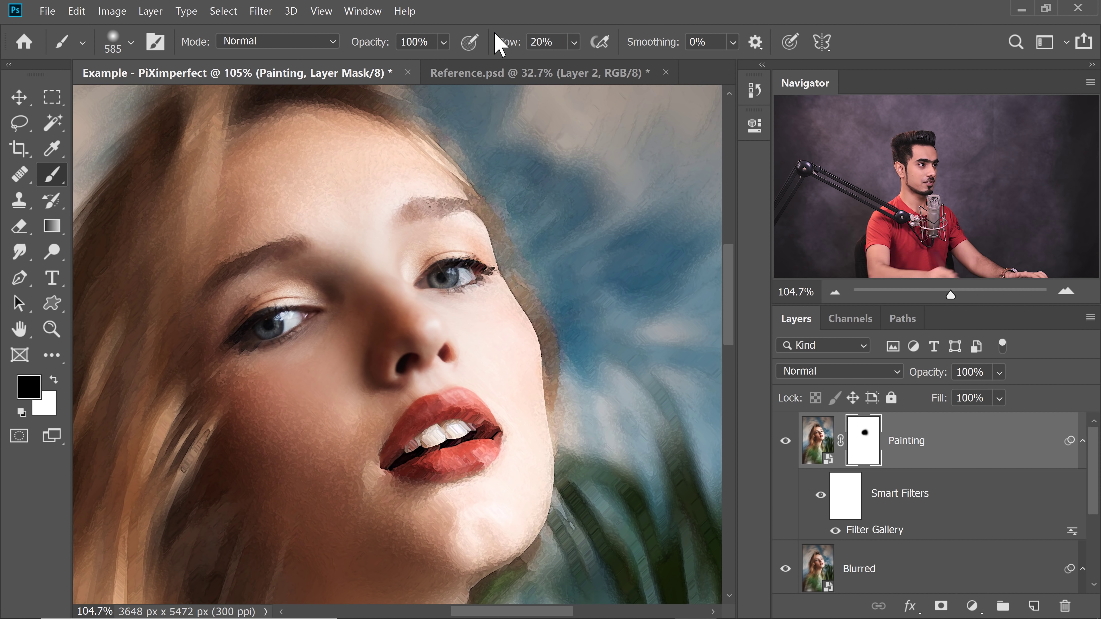
scroll(335, 298, "down", 5)
left_click(347, 349)
Step: Enlarge the brush to about 736 px and mask the texture around the mouth and chin
scroll(355, 350, "up", 2)
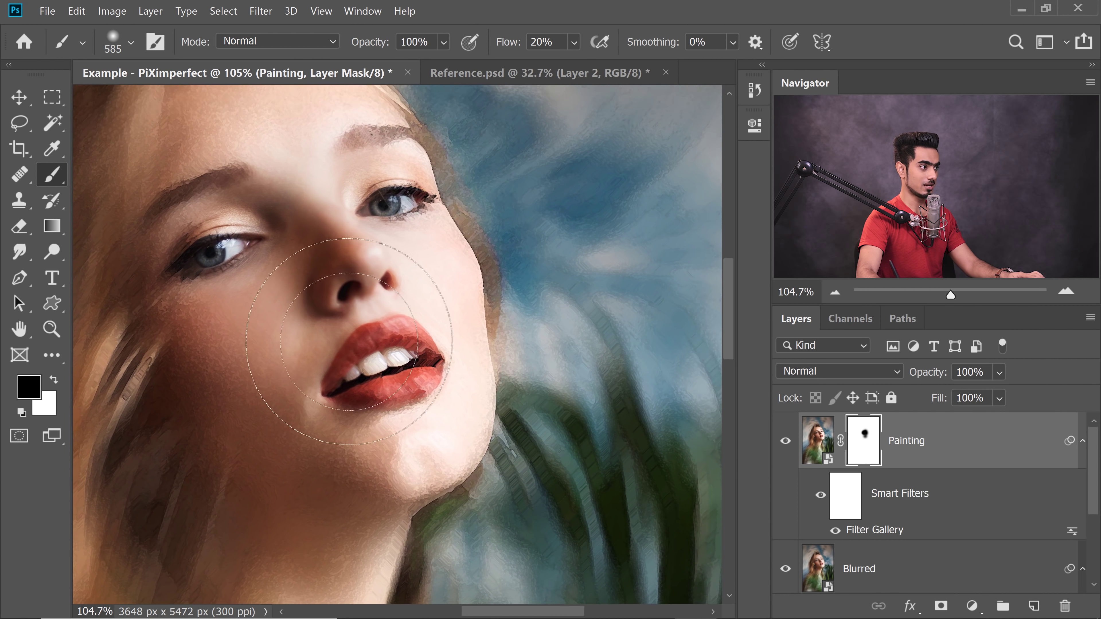
left_click_drag(333, 161, 295, 213)
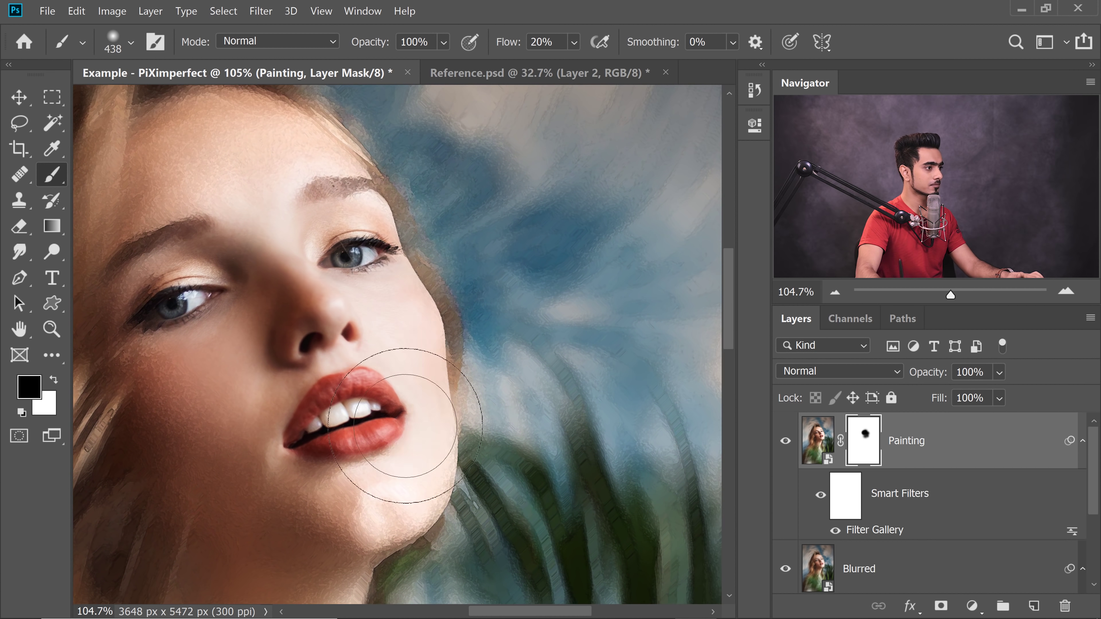
scroll(381, 433, "down", 3)
scroll(308, 234, "up", 5)
scroll(347, 304, "down", 5)
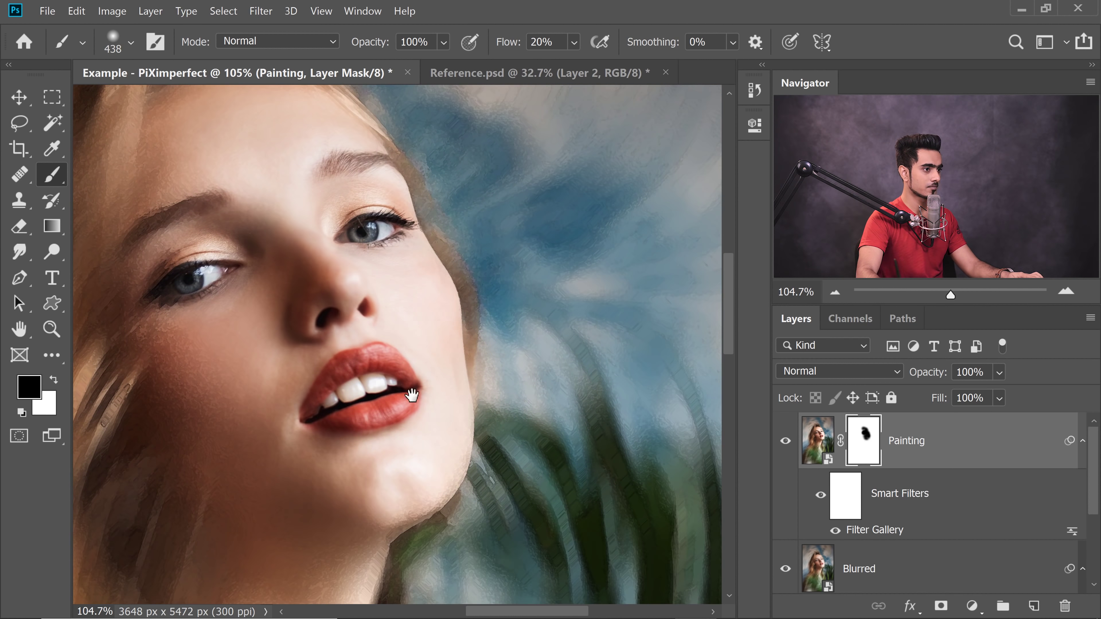
scroll(245, 344, "down", 2)
key("bracketright")
key("bracketright")
scroll(295, 344, "left", 4)
scroll(295, 270, "up", 3)
scroll(381, 265, "down", 7)
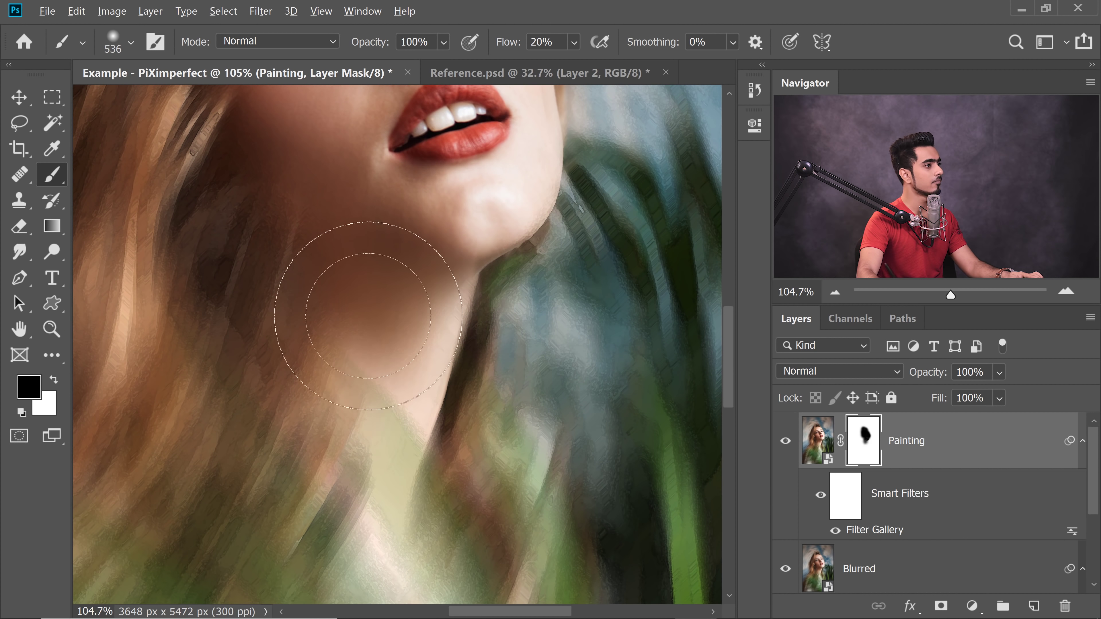
scroll(390, 282, "up", 3)
scroll(390, 282, "left", 2)
key("bracketright")
key("bracketright")
key("bracketright")
Step: Refine the mask with a 199 px brush and switch the paint colour to white
key("x")
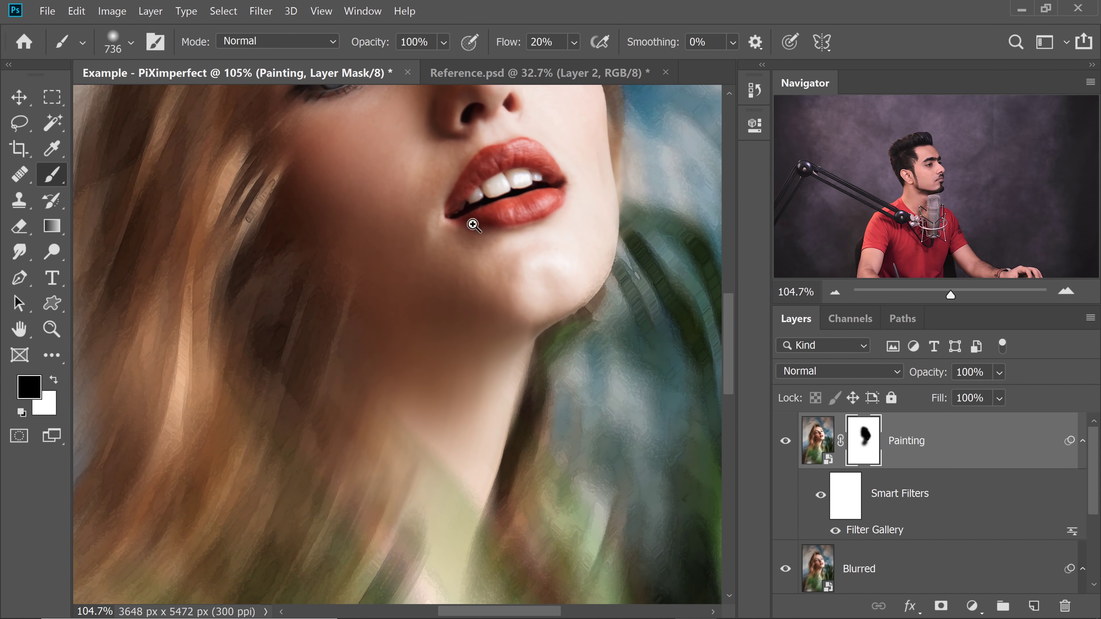
scroll(351, 300, "down", 2)
key("x")
scroll(455, 368, "up", 3)
scroll(281, 455, "up", 1)
key("x")
key("x")
scroll(406, 344, "up", 5)
left_click_drag(315, 193, 174, 224)
scroll(433, 338, "down", 6)
scroll(433, 339, "right", 3)
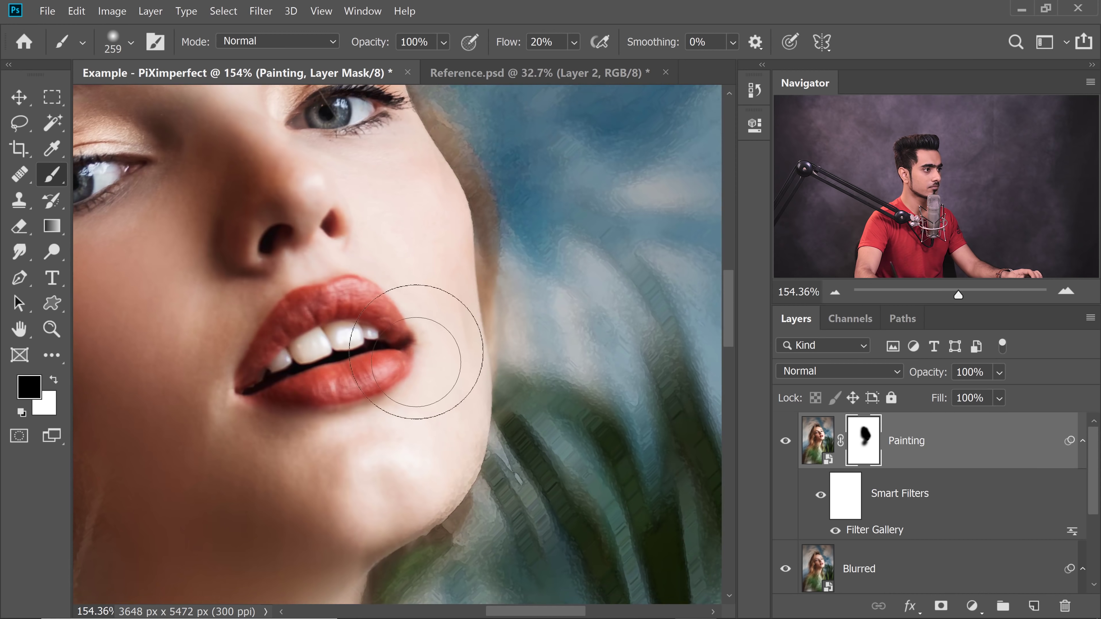
scroll(472, 437, "up", 4)
scroll(472, 437, "left", 1)
left_click_drag(520, 351, 545, 350)
key("x")
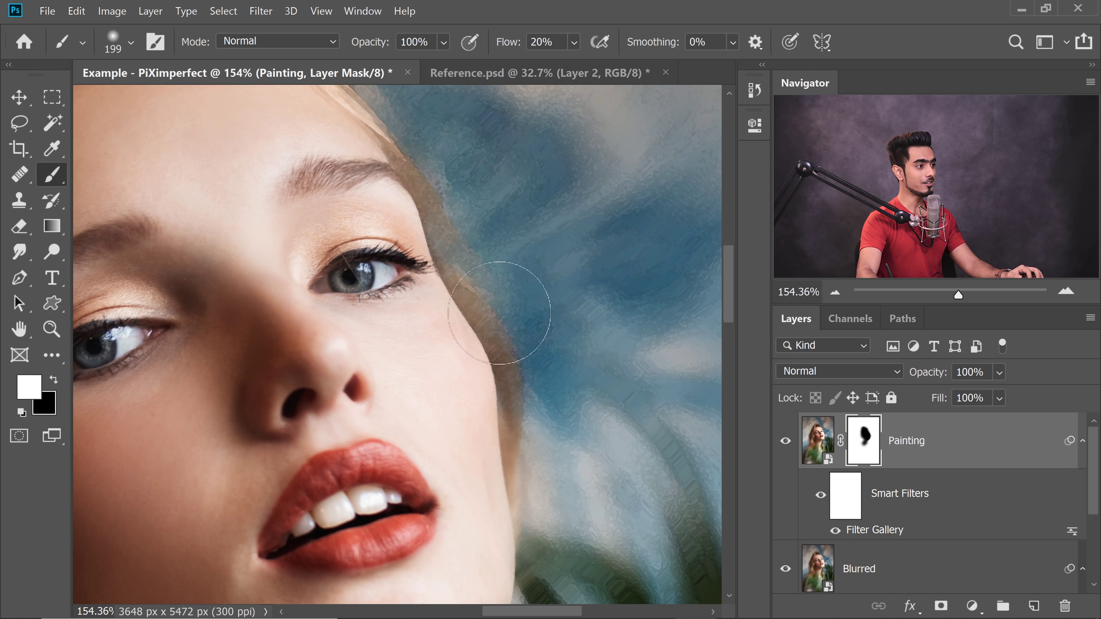
scroll(539, 468, "down", 5)
scroll(520, 386, "right", 1)
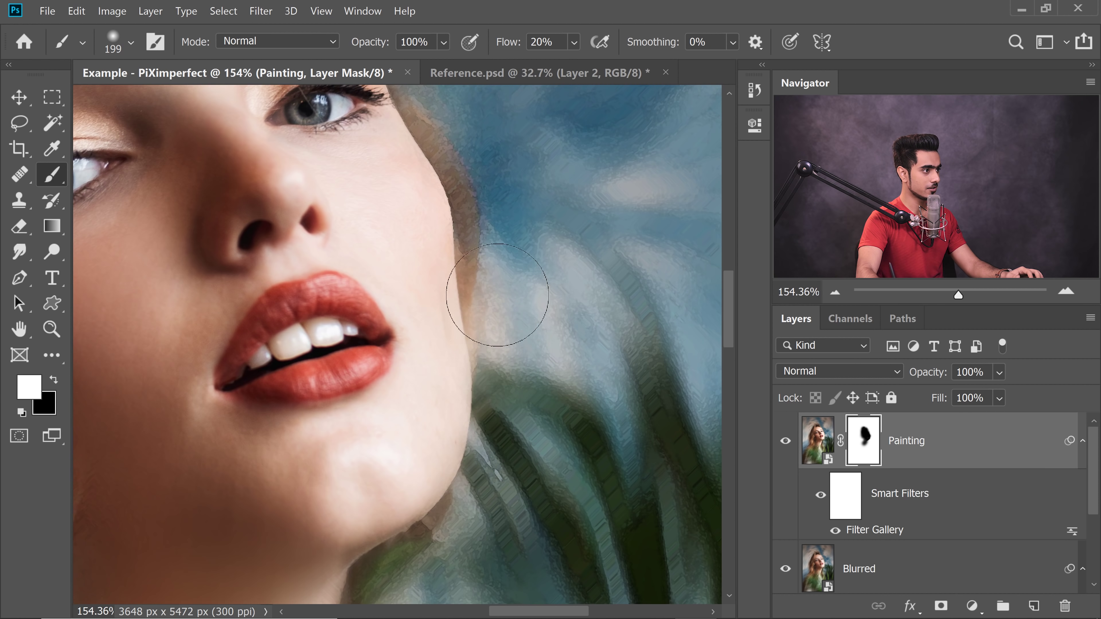
scroll(442, 546, "up", 9)
scroll(442, 546, "left", 3)
scroll(368, 282, "down", 2)
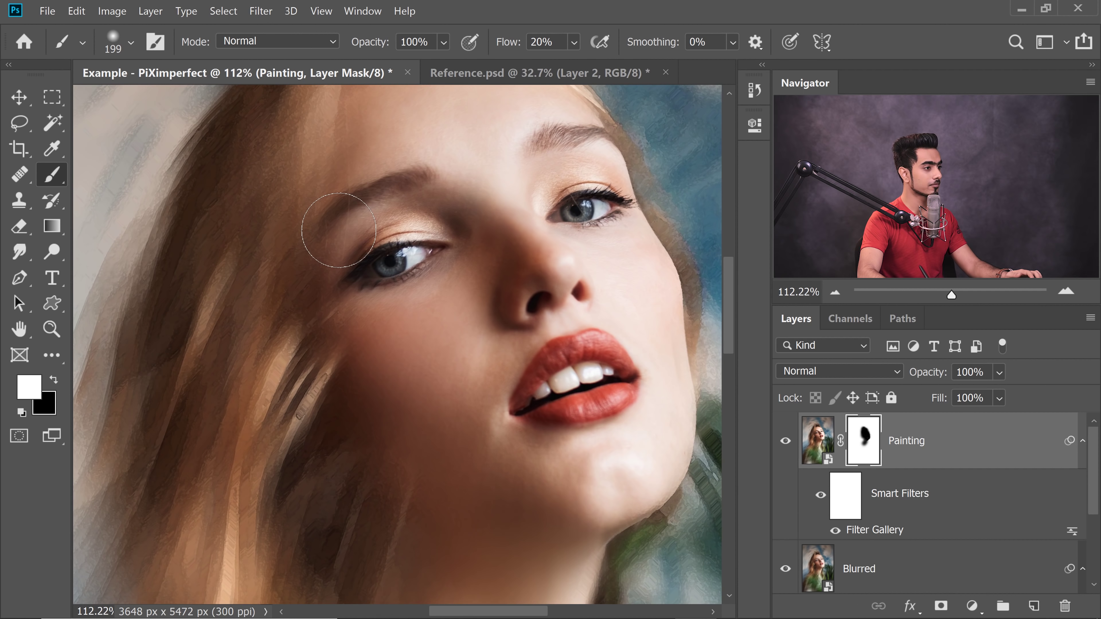
key("ctrl+0")
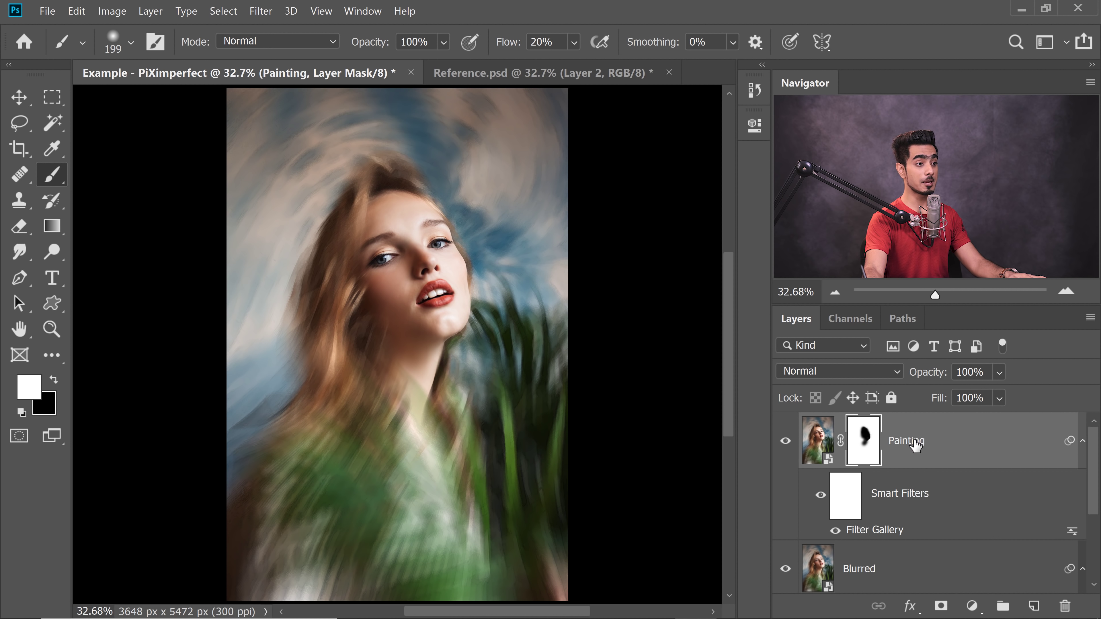
Step: Rename the Painting layer to Painting 1
double_click(915, 445)
type("1")
key("Return")
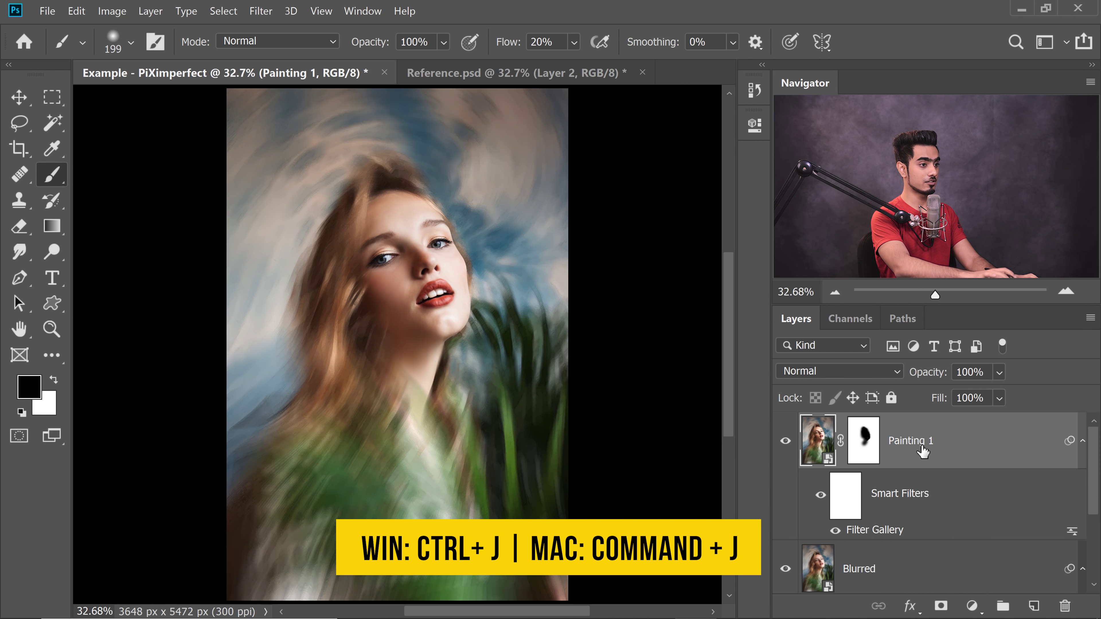
Step: Duplicate it as Painting 2 and invert the copy's layer mask
key("ctrl+j")
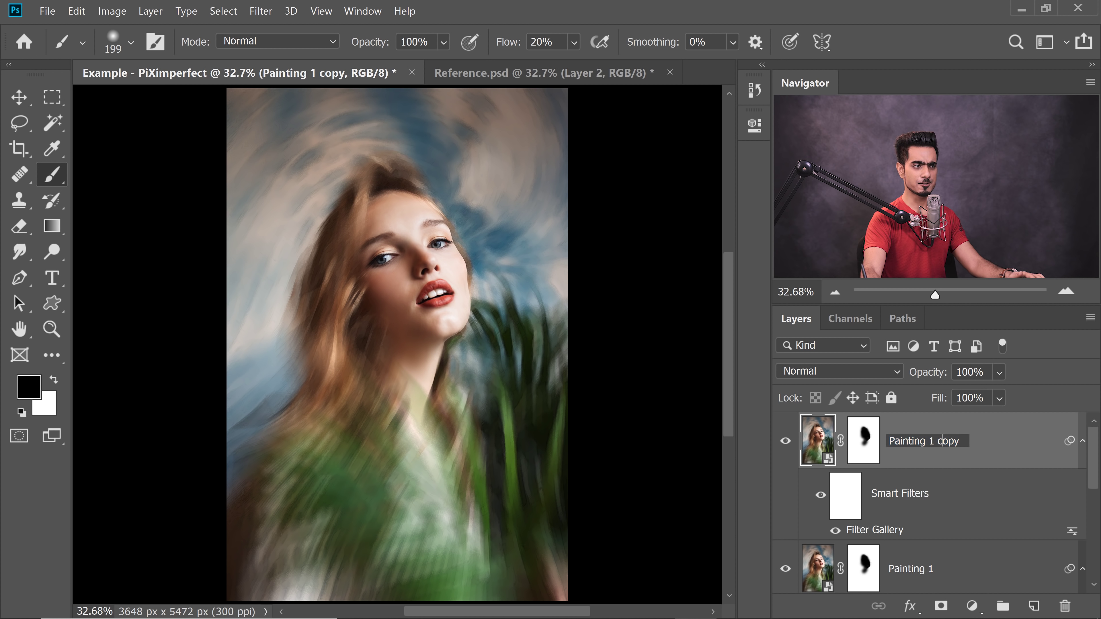
key("Return")
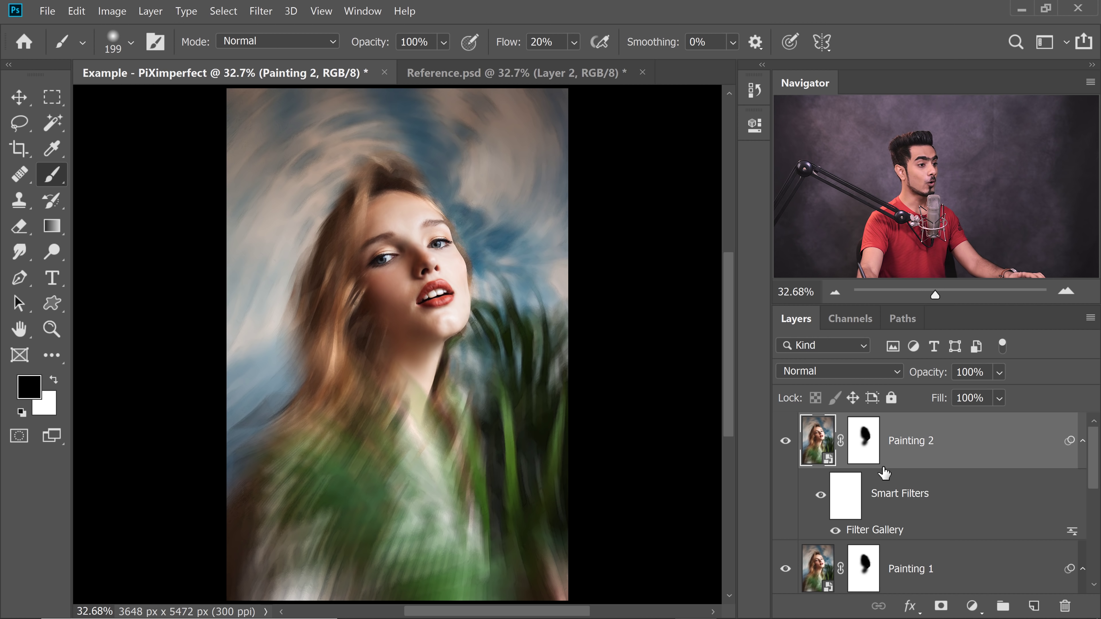
left_click(872, 452)
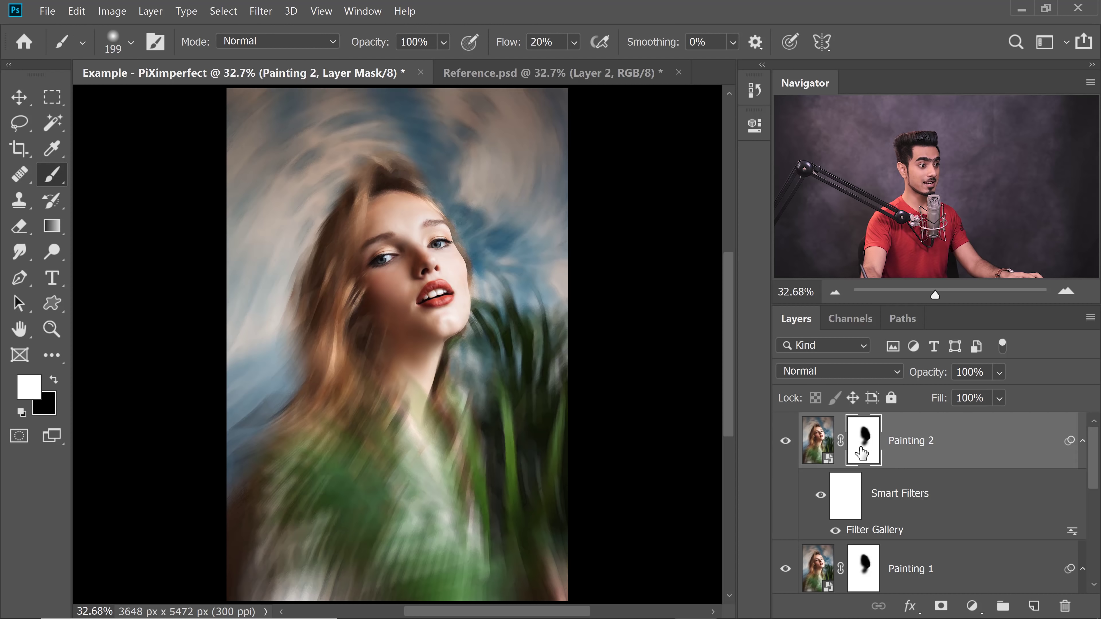
key("ctrl+i")
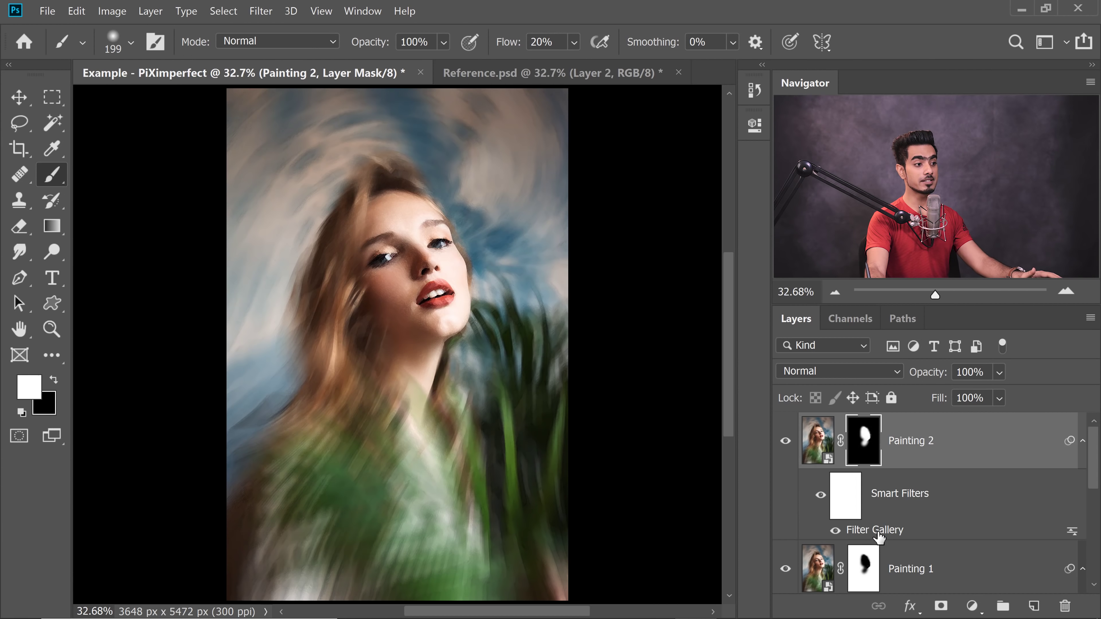
Step: In Painting 2's Filter Gallery, hide Watercolor, set Angled Strokes Stroke Length to 16, and apply
key("x")
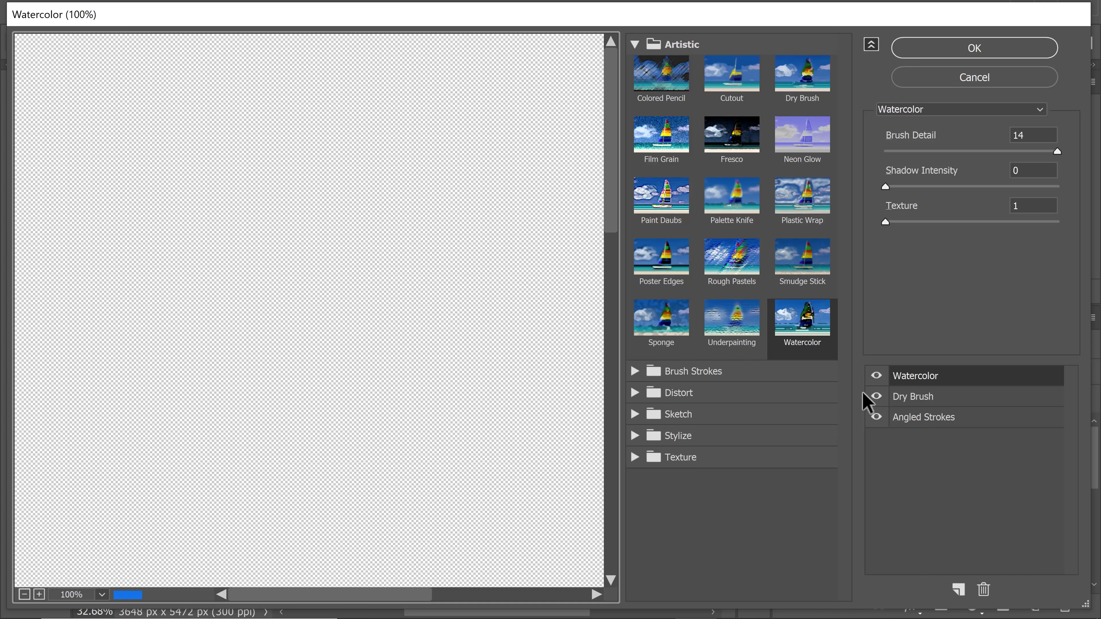
left_click(876, 378)
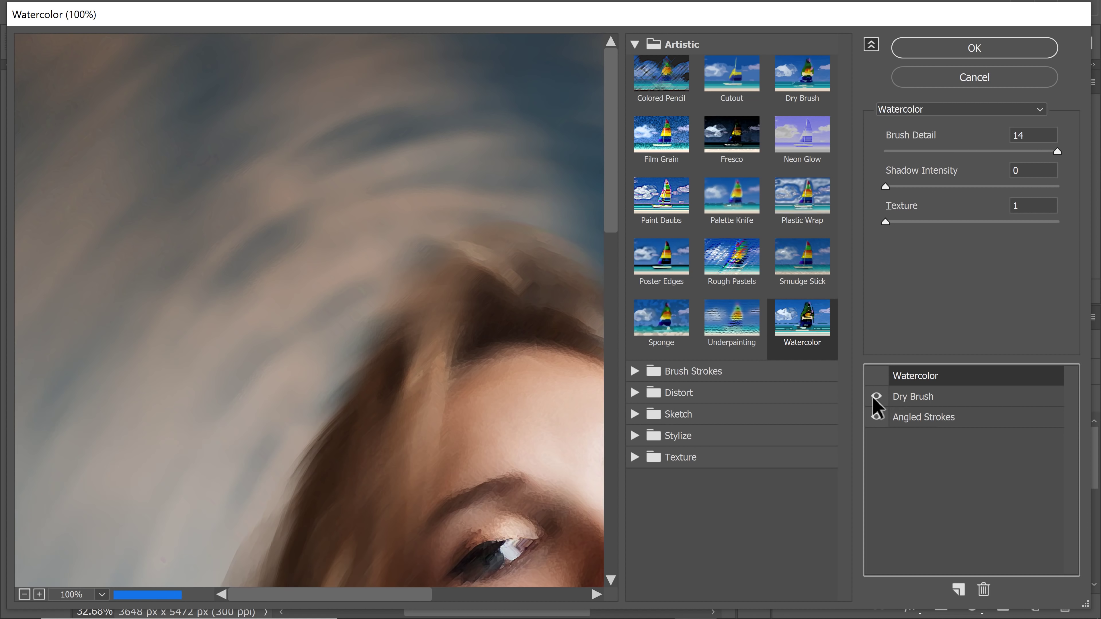
left_click_drag(519, 478, 376, 335)
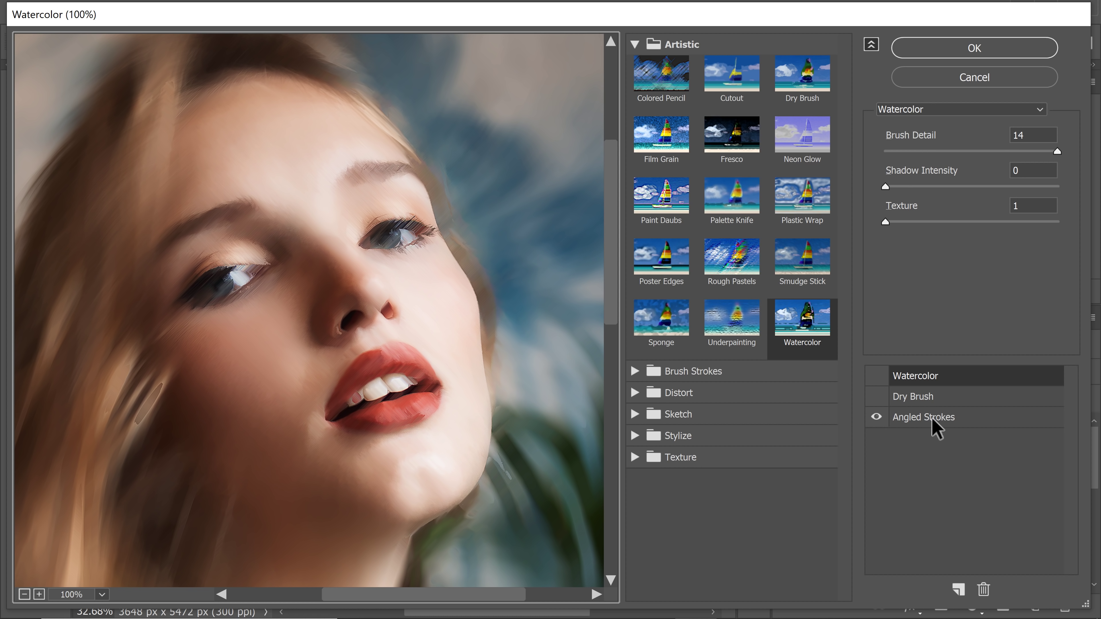
left_click(937, 429)
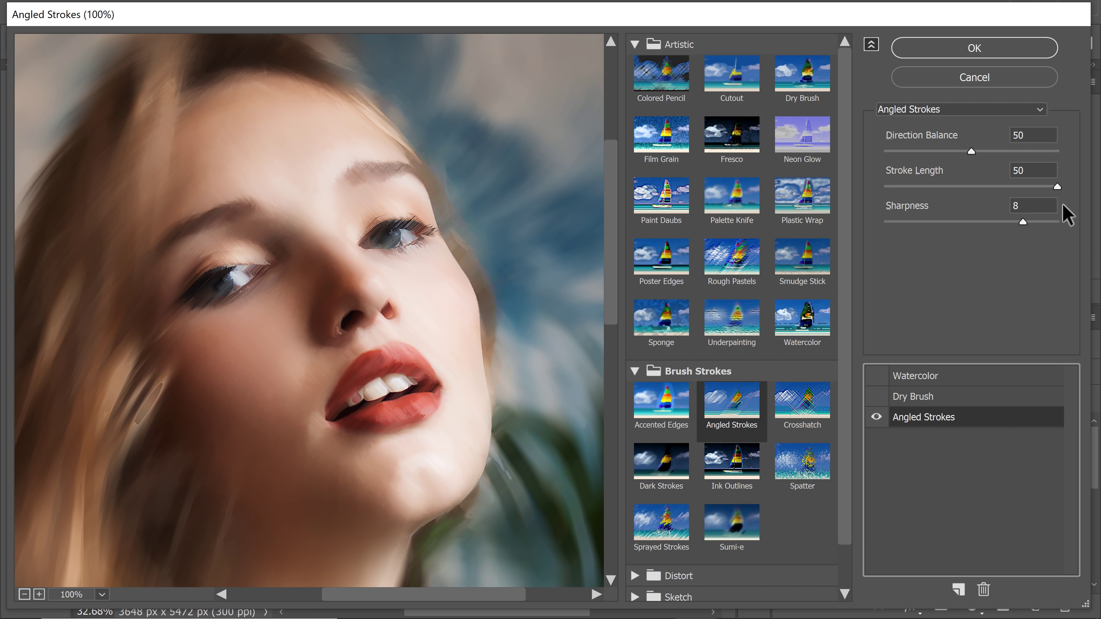
left_click_drag(238, 280, 329, 283)
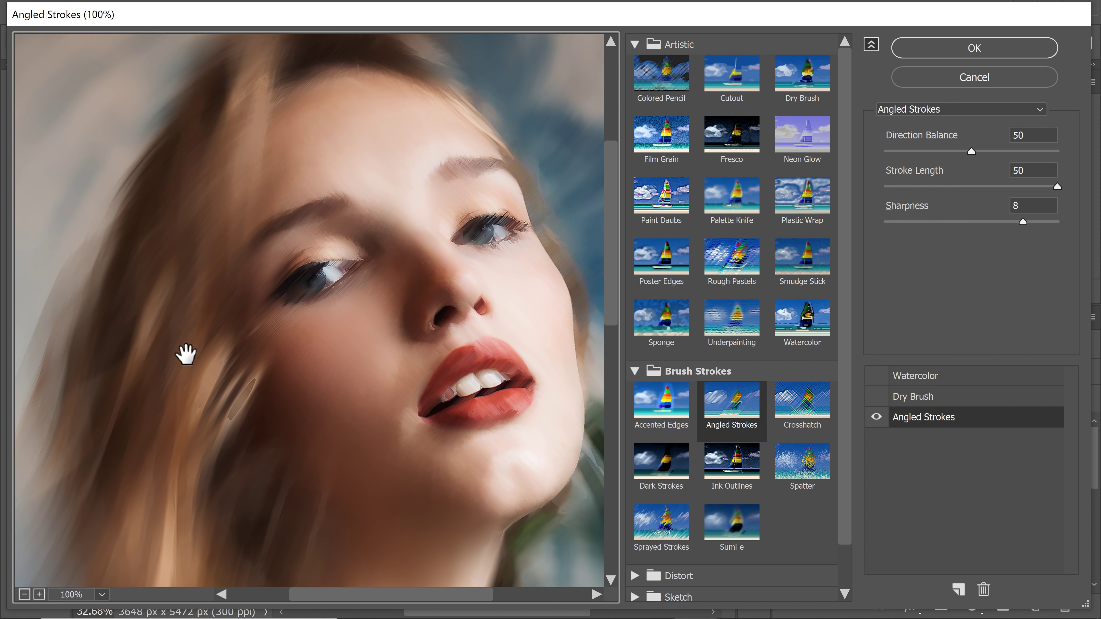
left_click(914, 186)
left_click_drag(927, 188, 933, 187)
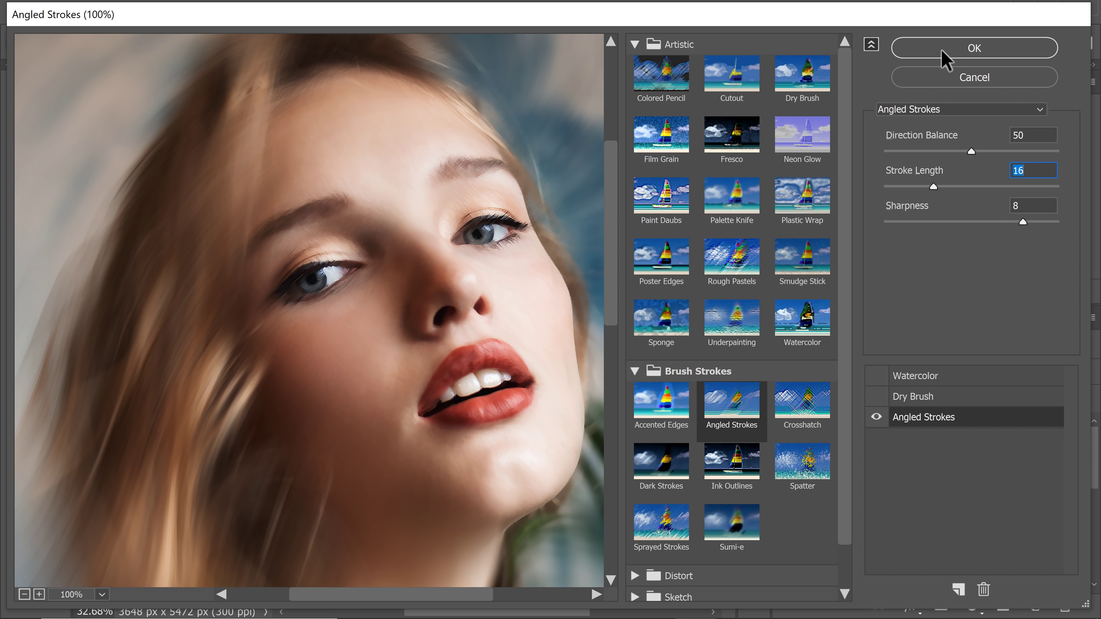
left_click(945, 59)
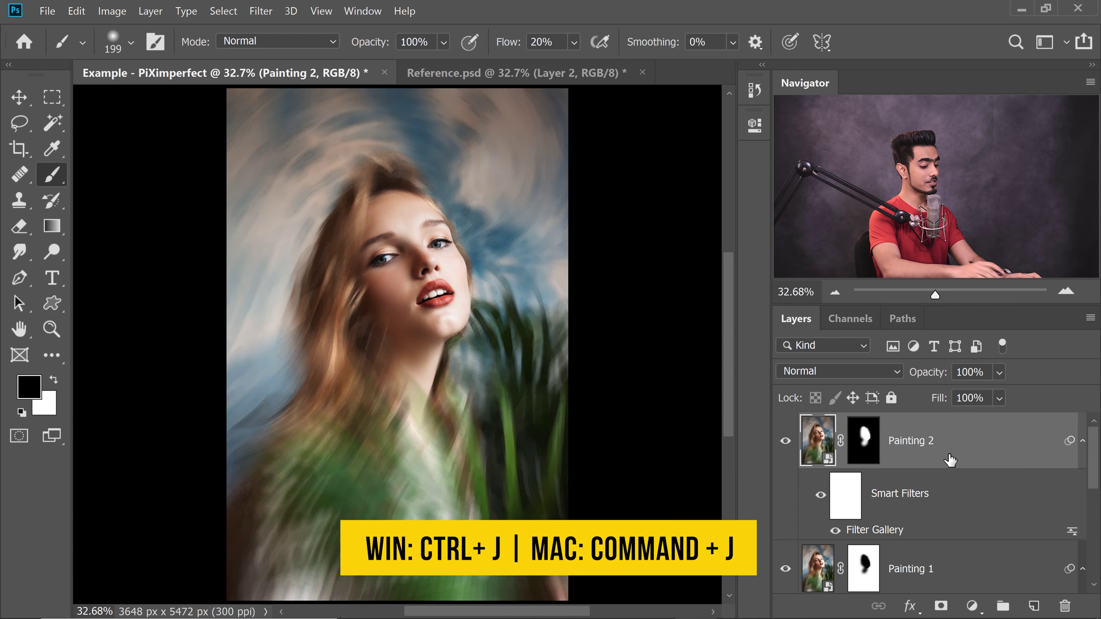
Step: Copy Painting 2 to a new top layer named 'Painting Eyes and Lips'
key("ctrl+j")
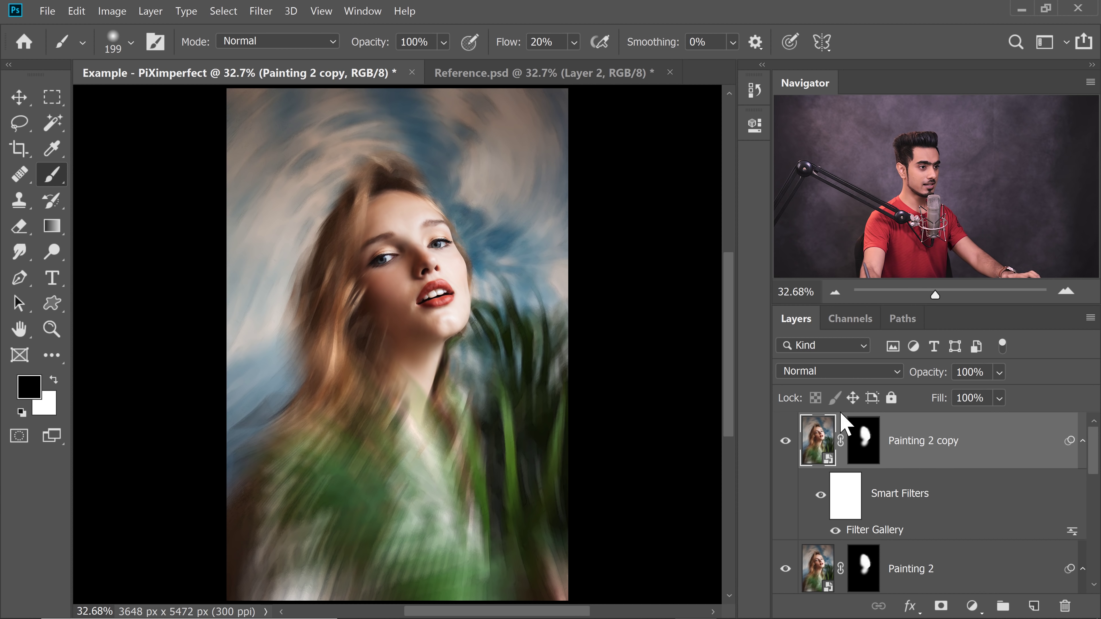
double_click(950, 453)
type("Painting ")
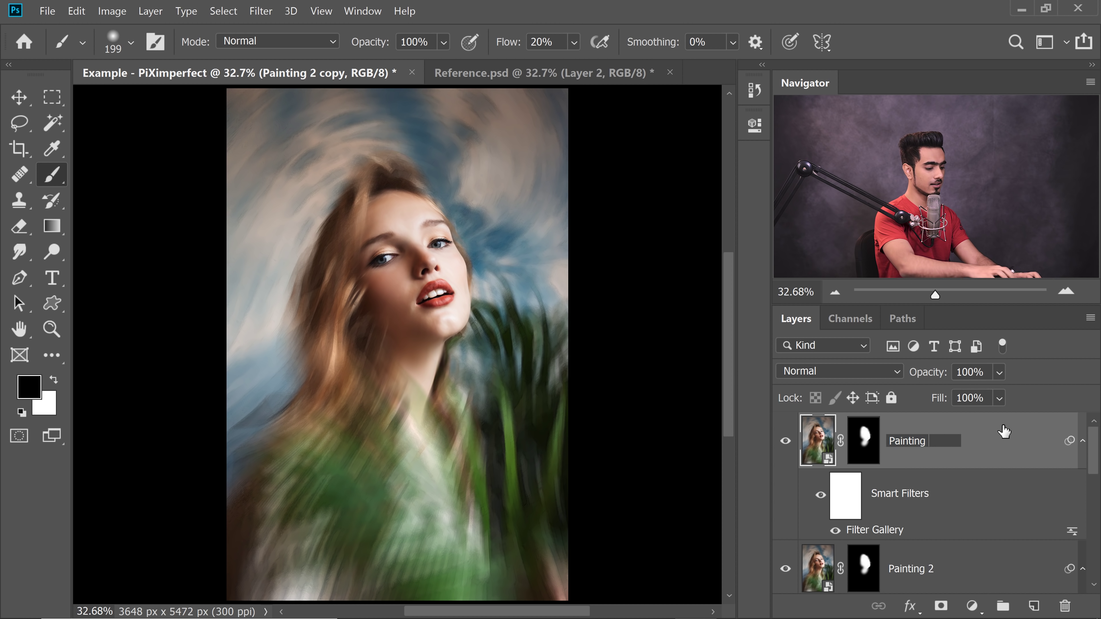
type("Eyes and Lips")
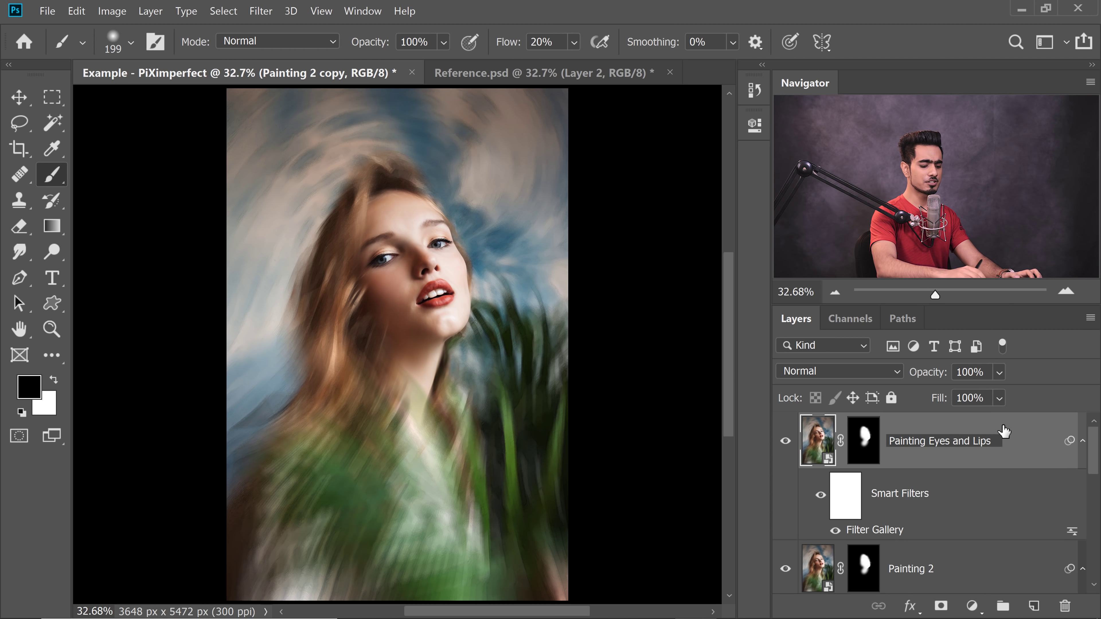
key("Return")
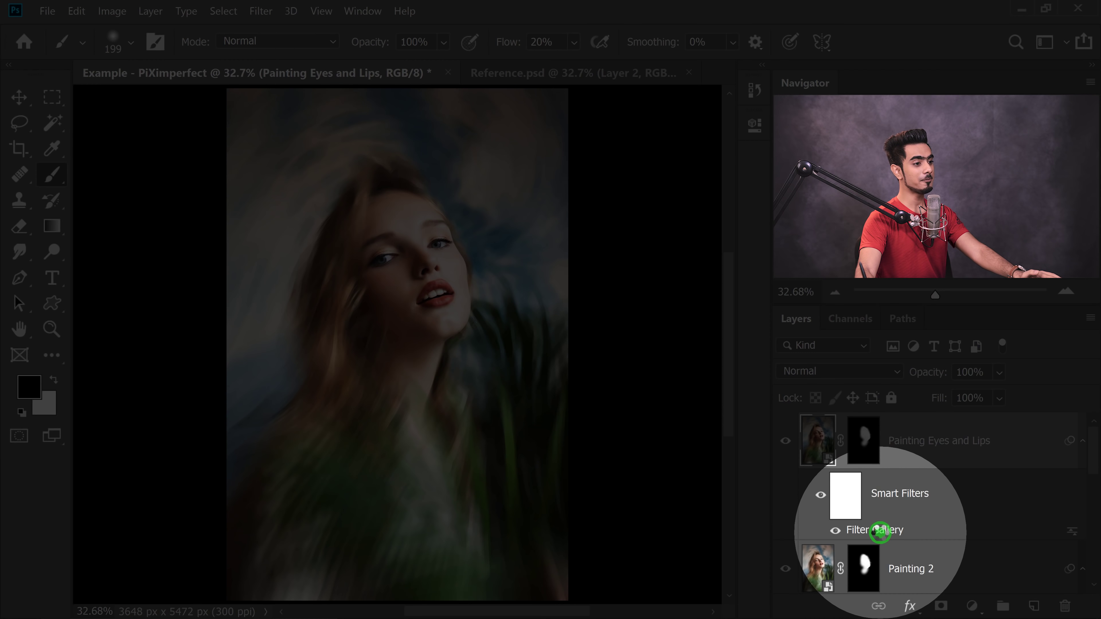
Step: Enable Dry Brush and Angled Strokes in the Filter Gallery, set Dry Brush size 7, detail 4, and apply
double_click(876, 529)
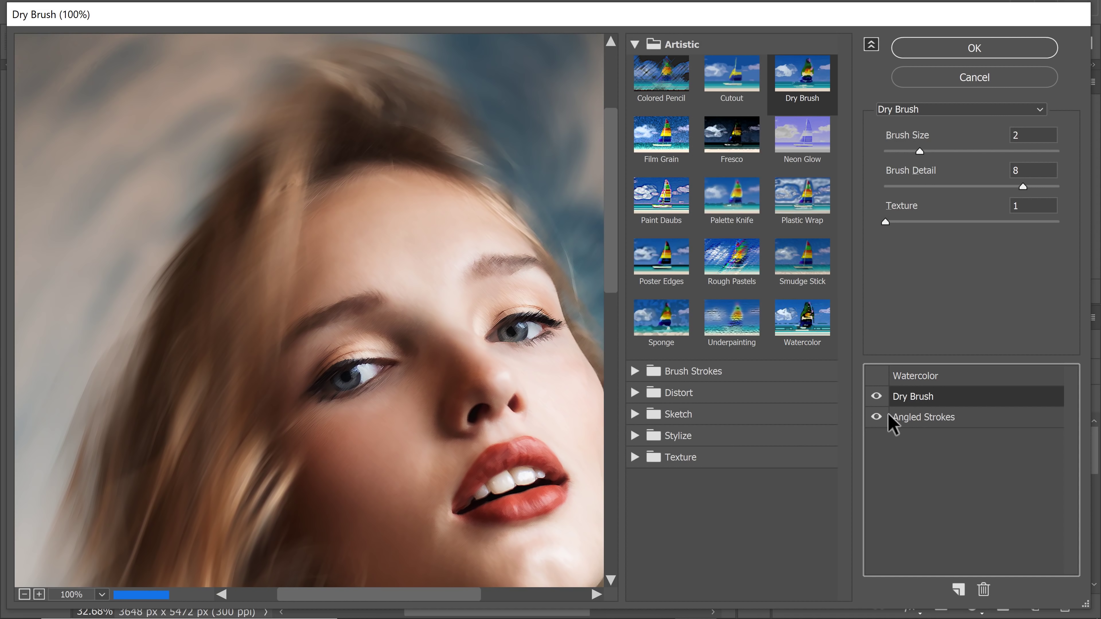
left_click(917, 420)
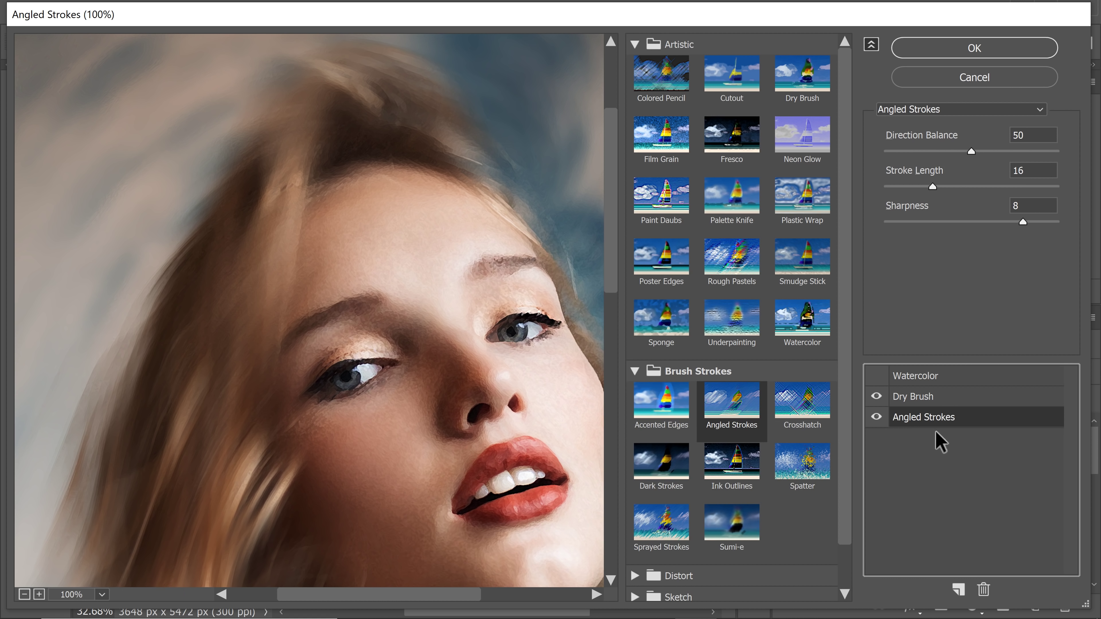
left_click(877, 397)
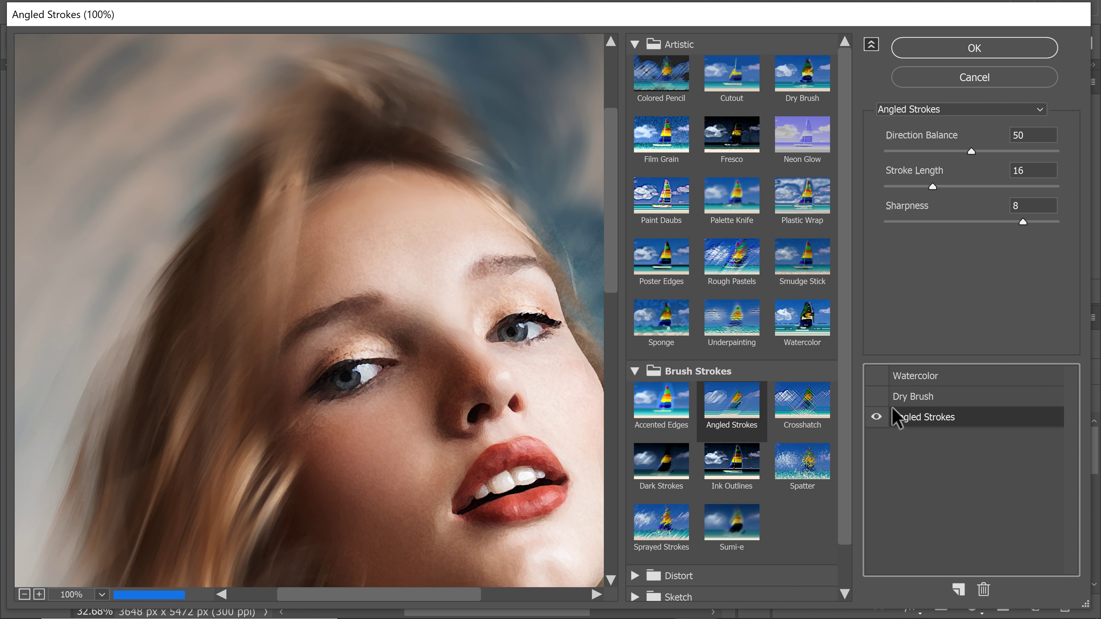
left_click(932, 398)
left_click(877, 397)
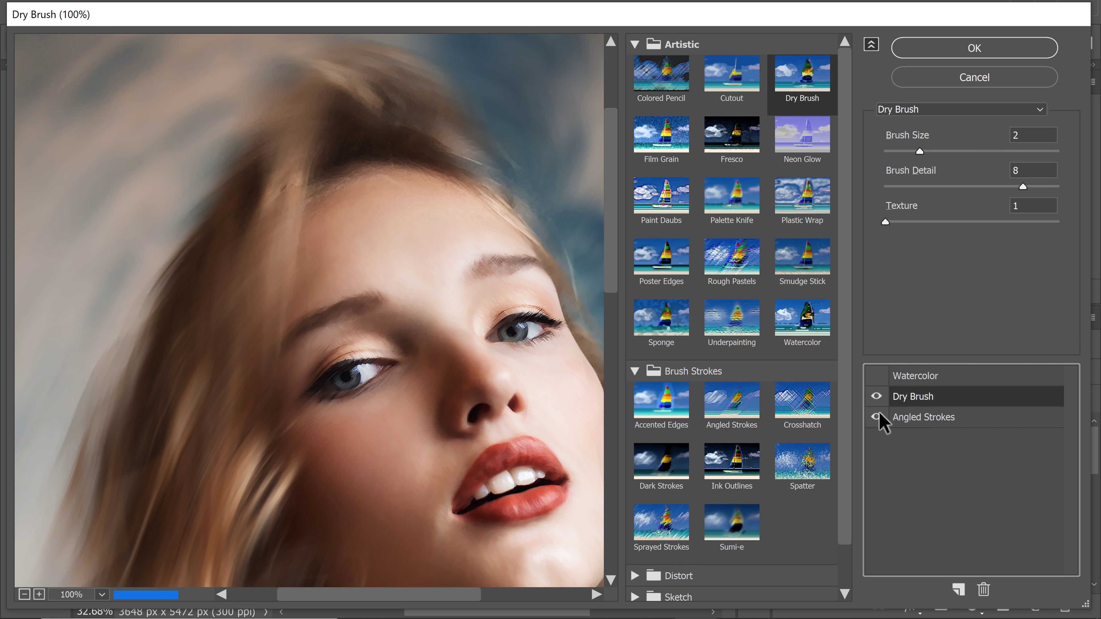
left_click(876, 417)
left_click_drag(491, 418, 435, 336)
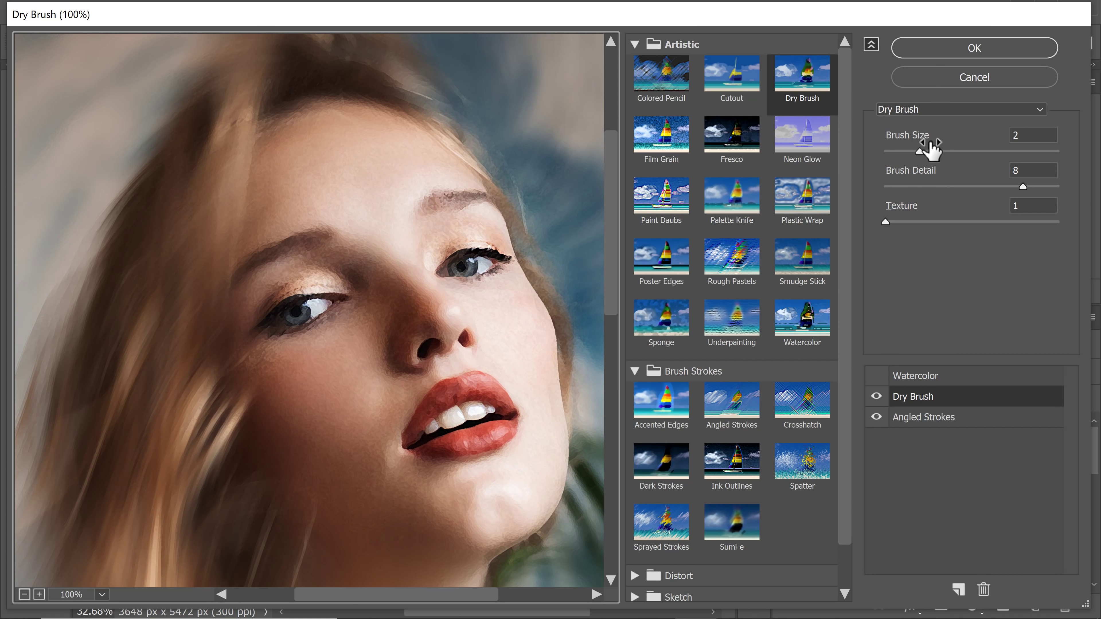
left_click_drag(920, 152, 967, 153)
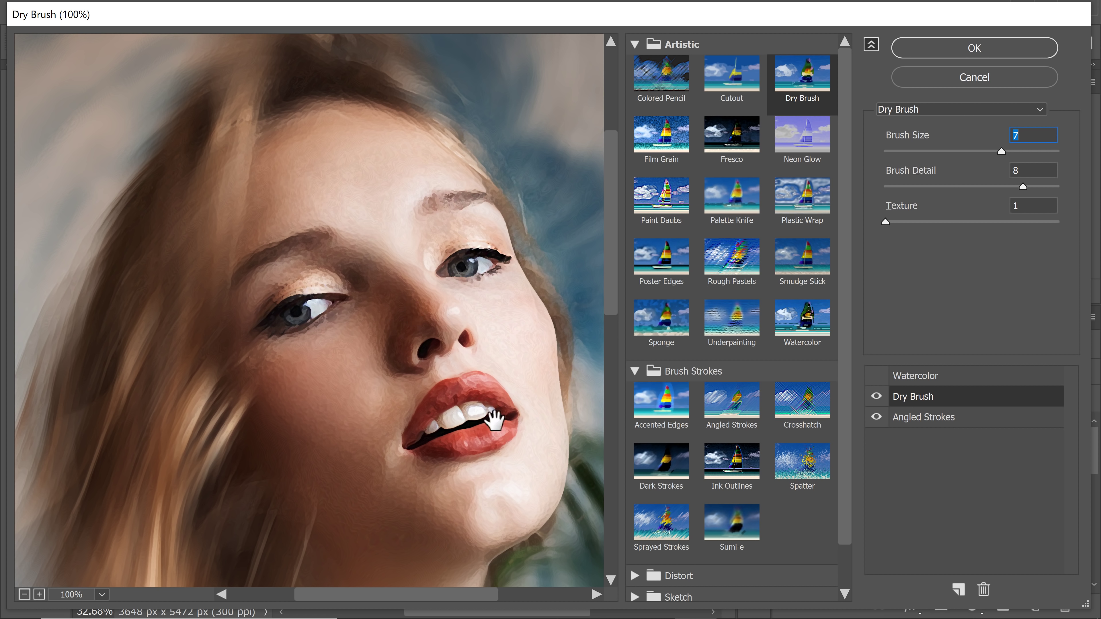
left_click_drag(1023, 187, 956, 187)
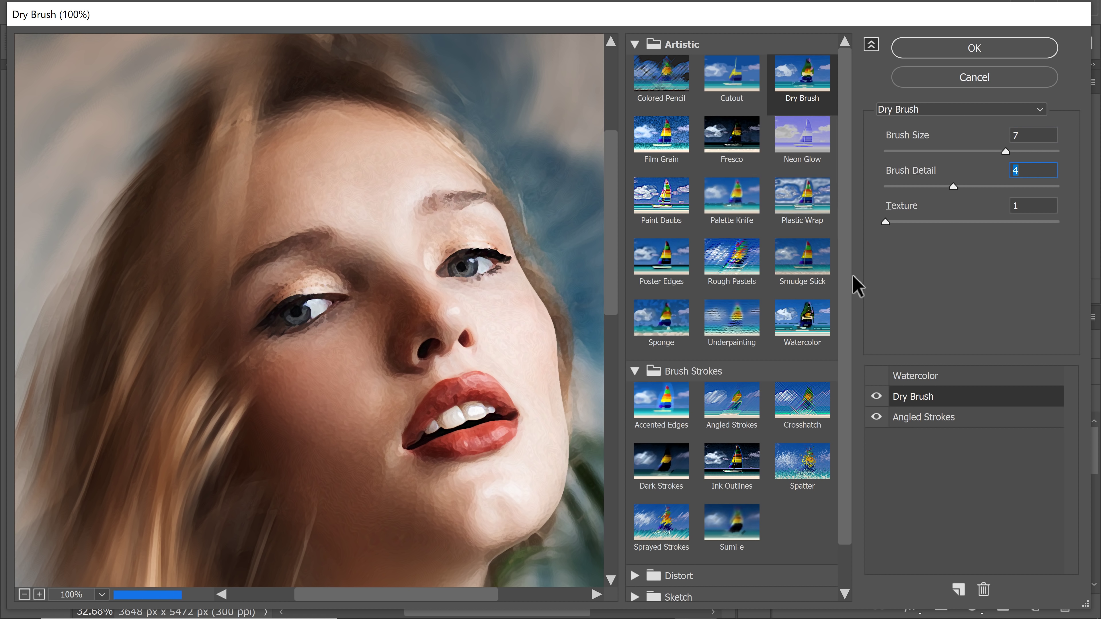
left_click(946, 55)
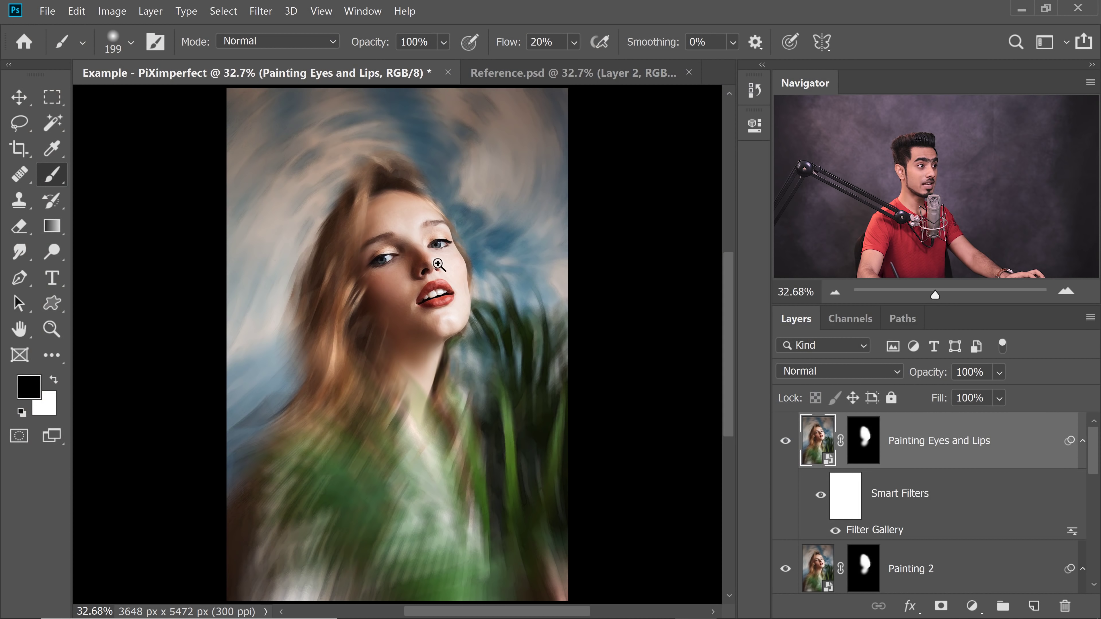
Step: Zoom in on the face, fill the Painting Eyes and Lips mask with black, and make white the foreground
left_click_drag(417, 259, 437, 243)
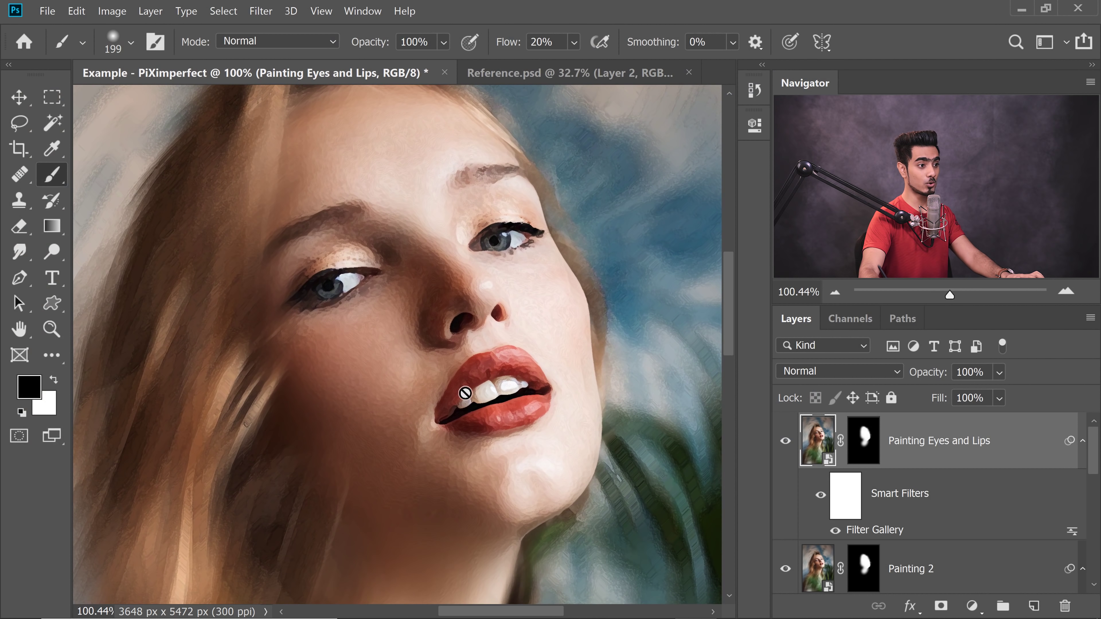
left_click(864, 440)
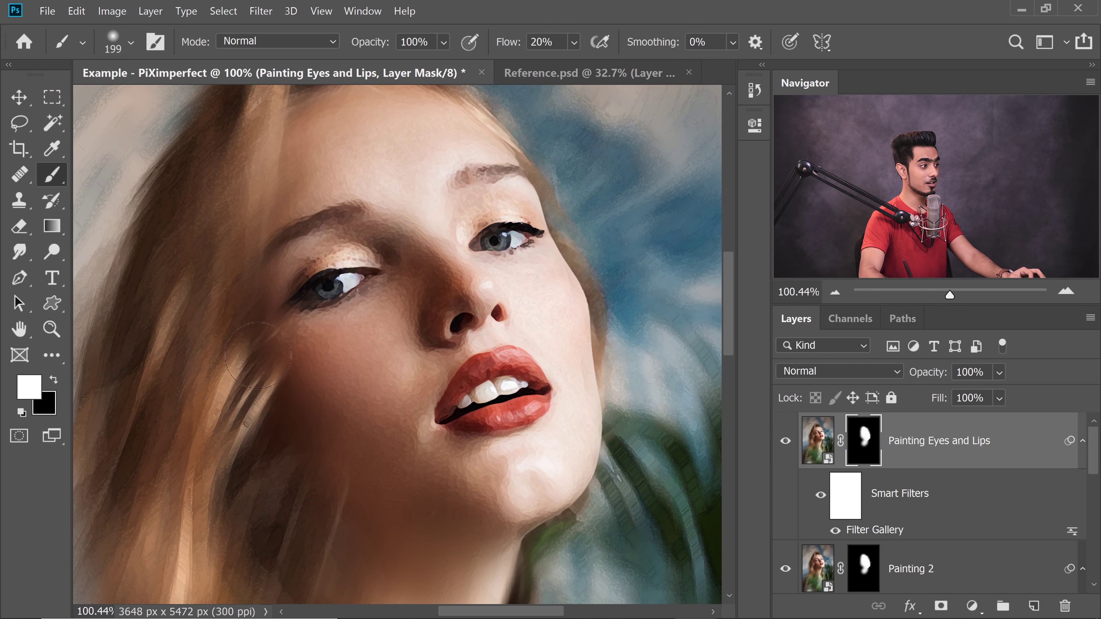
key("x")
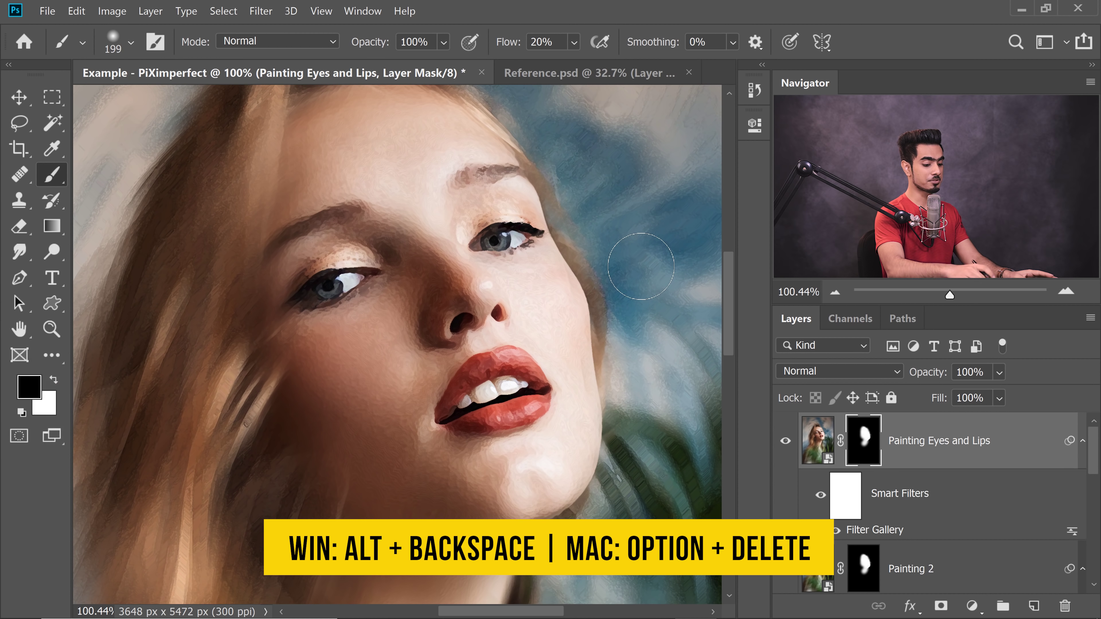
key("alt+BackSpace")
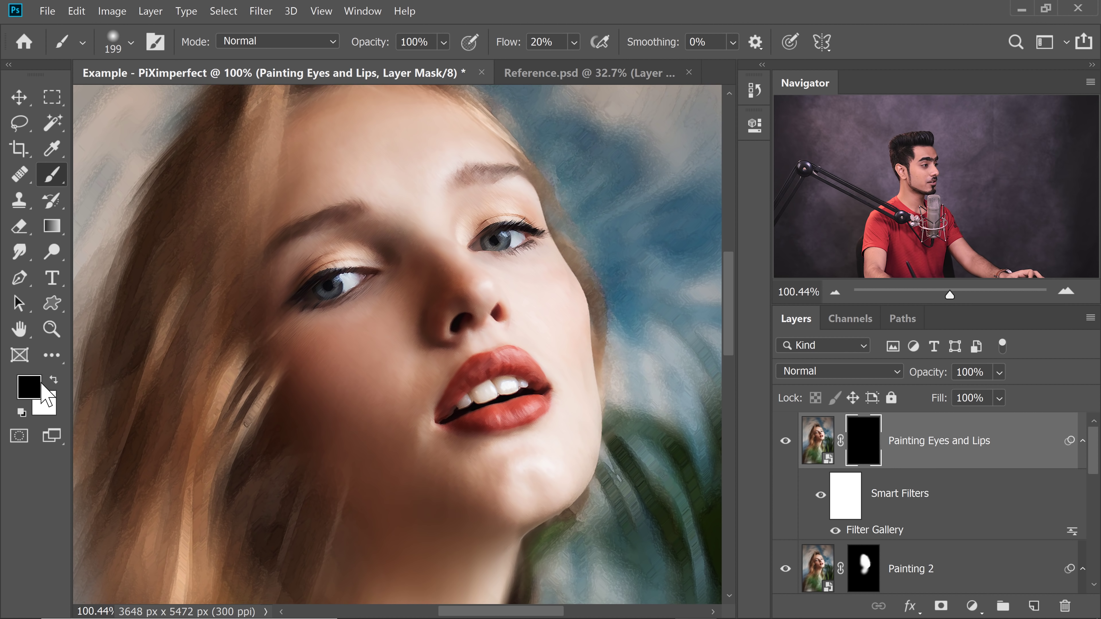
key("x")
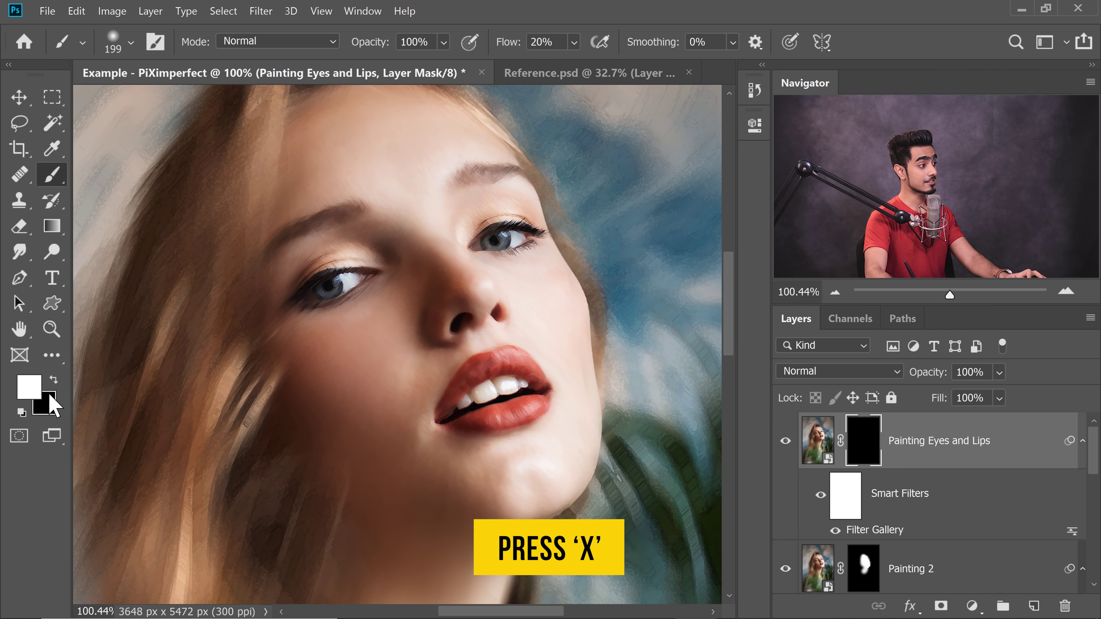
Step: Paint white on the mask over the left eye to reveal the painterly texture
scroll(295, 248, "up", 5)
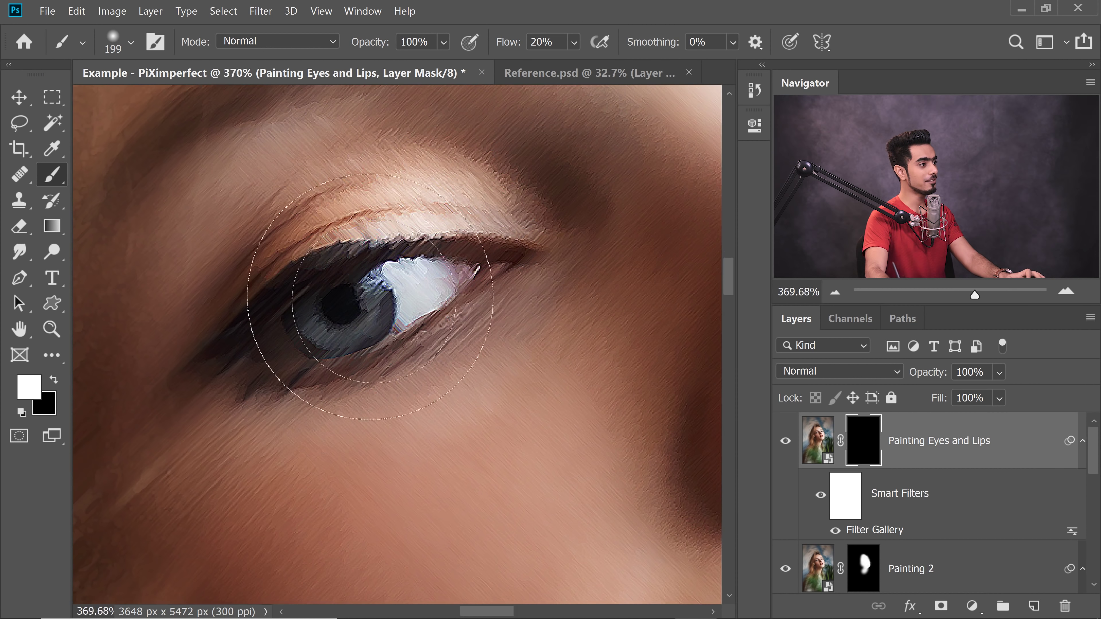
mouse_move(357, 302)
left_mouse_down()
mouse_move(373, 285)
mouse_move(382, 293)
mouse_move(329, 319)
left_mouse_up()
scroll(330, 319, "down", 4)
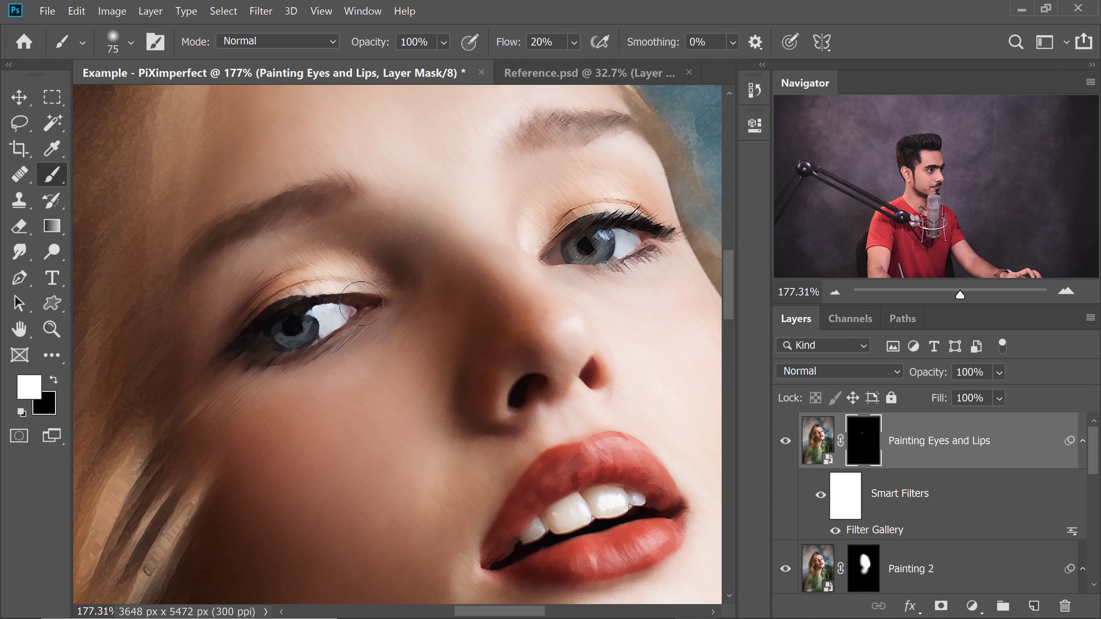
left_click_drag(286, 342, 145, 371)
scroll(498, 263, "down", 3)
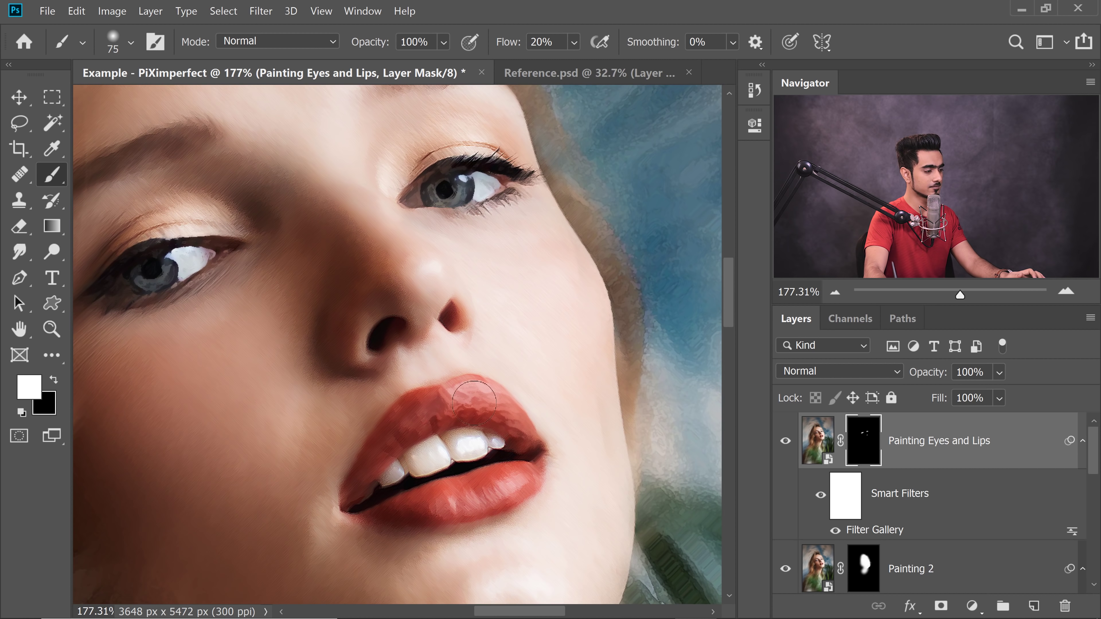
scroll(450, 382, "down", 2)
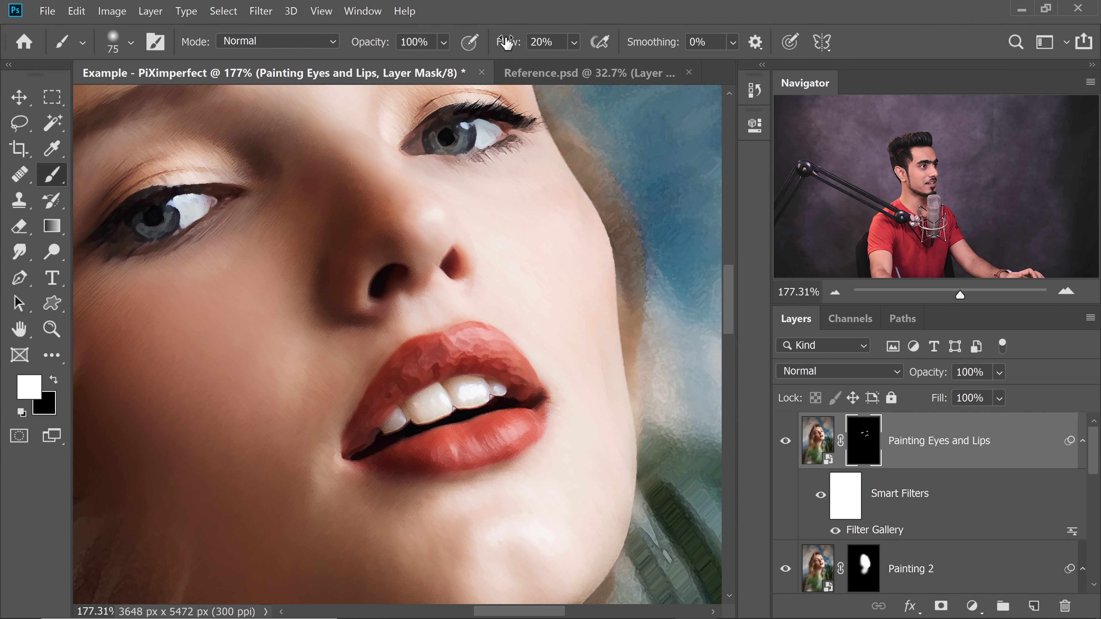
Step: At 100% brush flow, undo the stray teeth stroke and paint white over the left eyebrow
left_click_drag(504, 44, 626, 28)
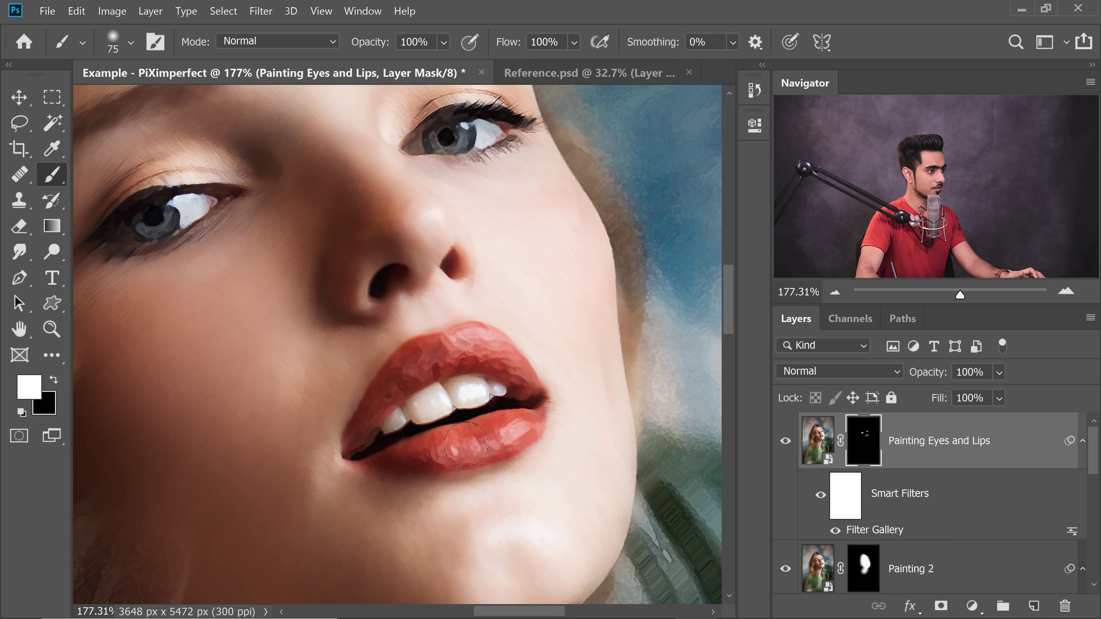
mouse_move(437, 423)
left_mouse_down()
mouse_move(476, 420)
mouse_move(464, 477)
mouse_move(455, 382)
mouse_move(491, 406)
left_mouse_up()
key("ctrl+z")
scroll(492, 406, "down", 3)
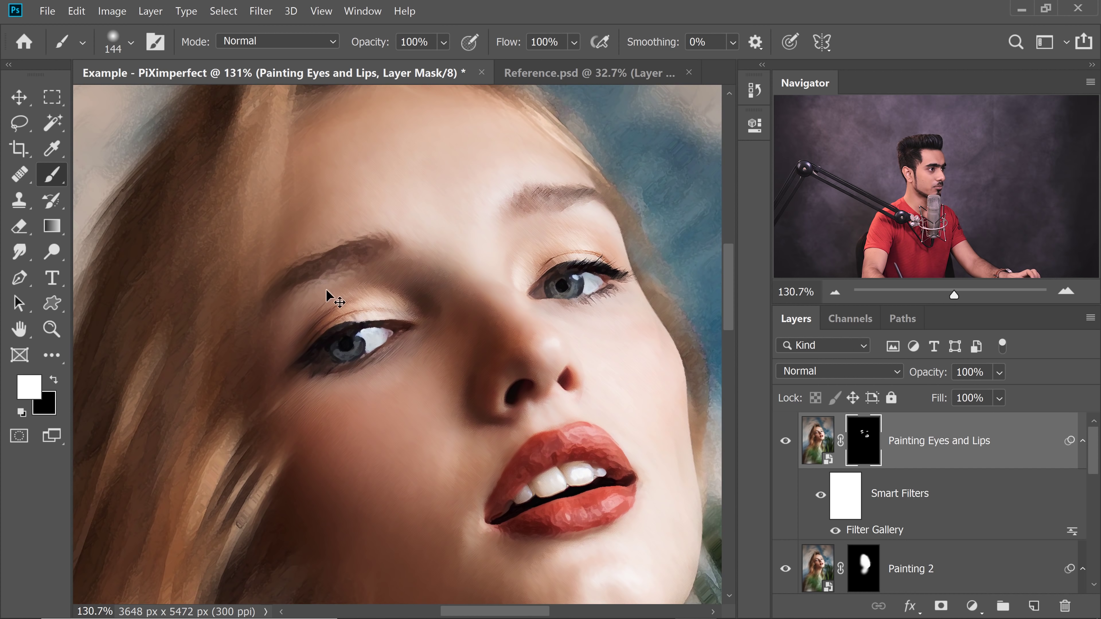
mouse_move(332, 290)
left_mouse_down()
mouse_move(317, 267)
mouse_move(361, 249)
mouse_move(299, 282)
left_mouse_up()
left_click_drag(390, 237, 319, 269)
scroll(519, 230, "right", 3)
scroll(519, 230, "up", 1)
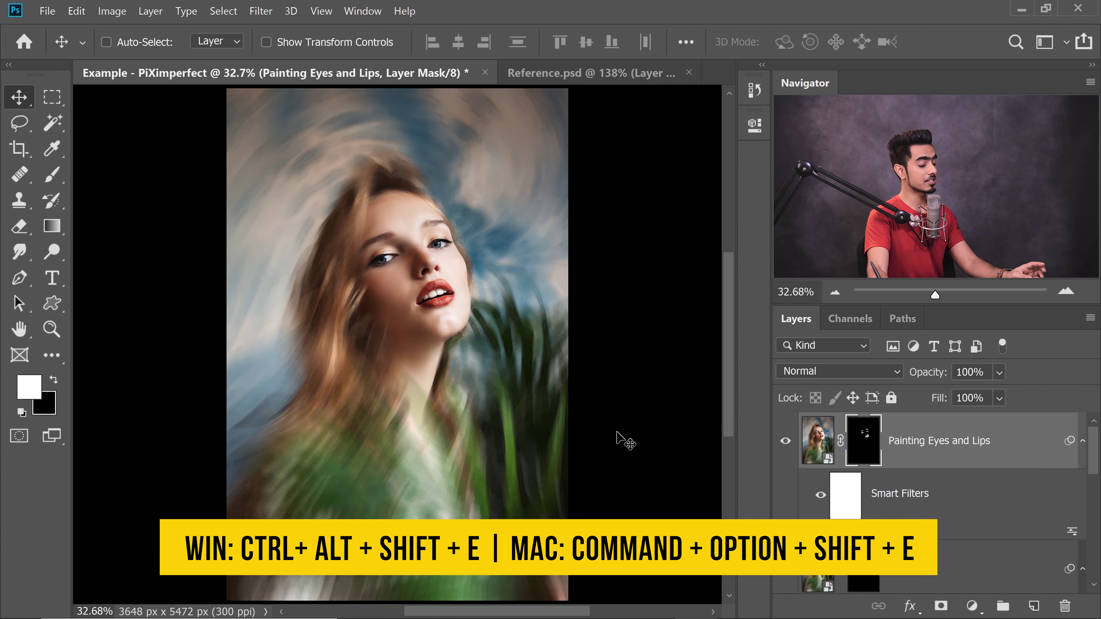
Step: Stamp all visible layers into a new top layer and convert it for Smart Filters
key("ctrl")
key("ctrl+alt+shift+e")
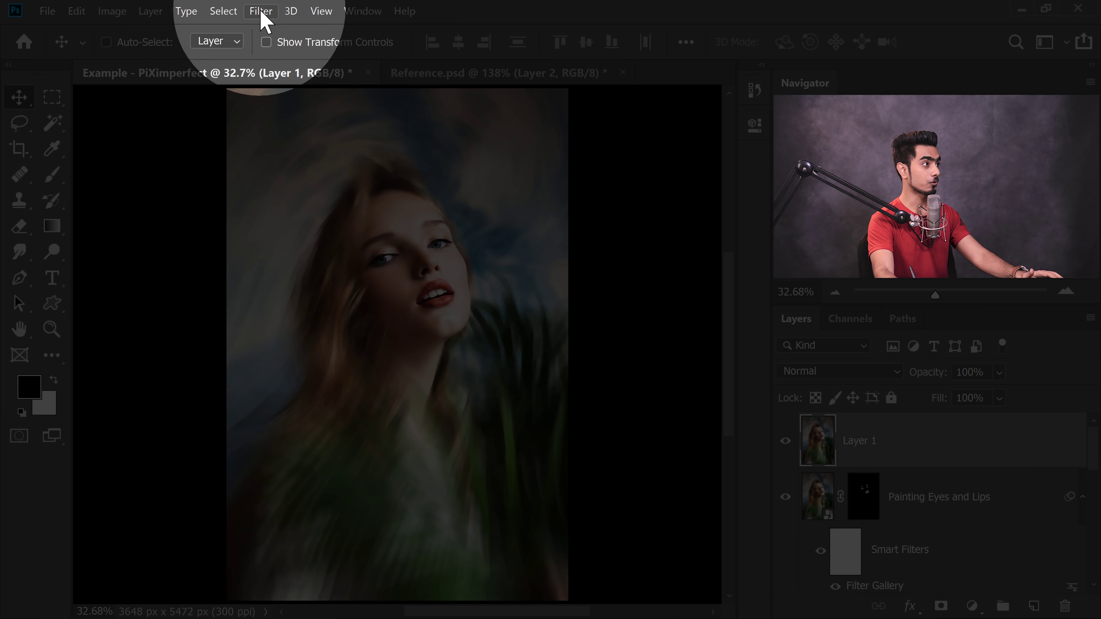
left_click(261, 12)
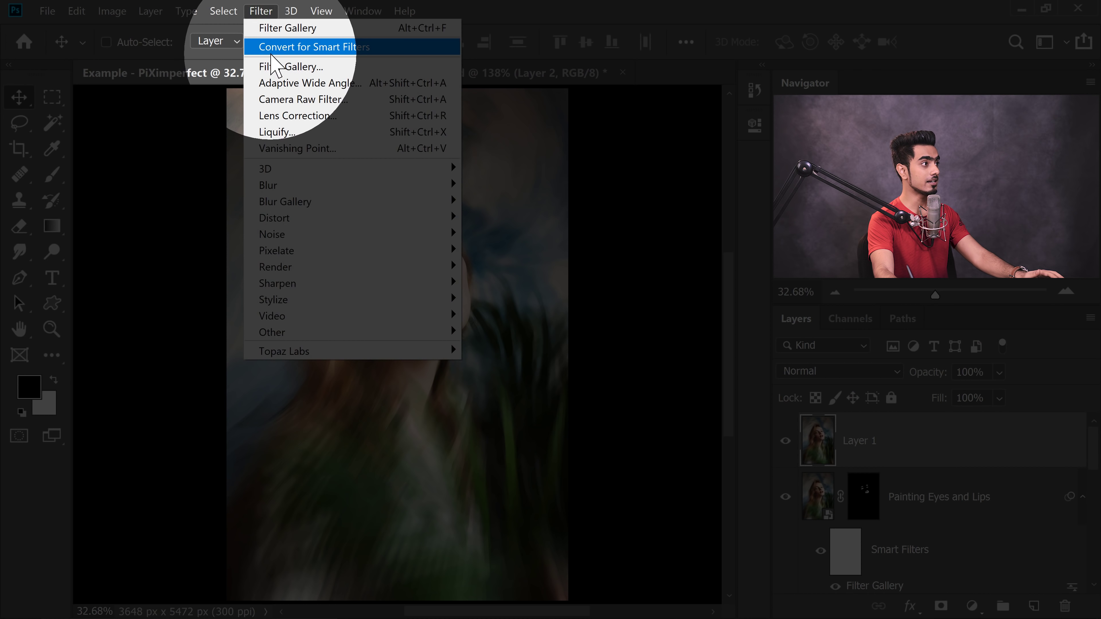
left_click(304, 47)
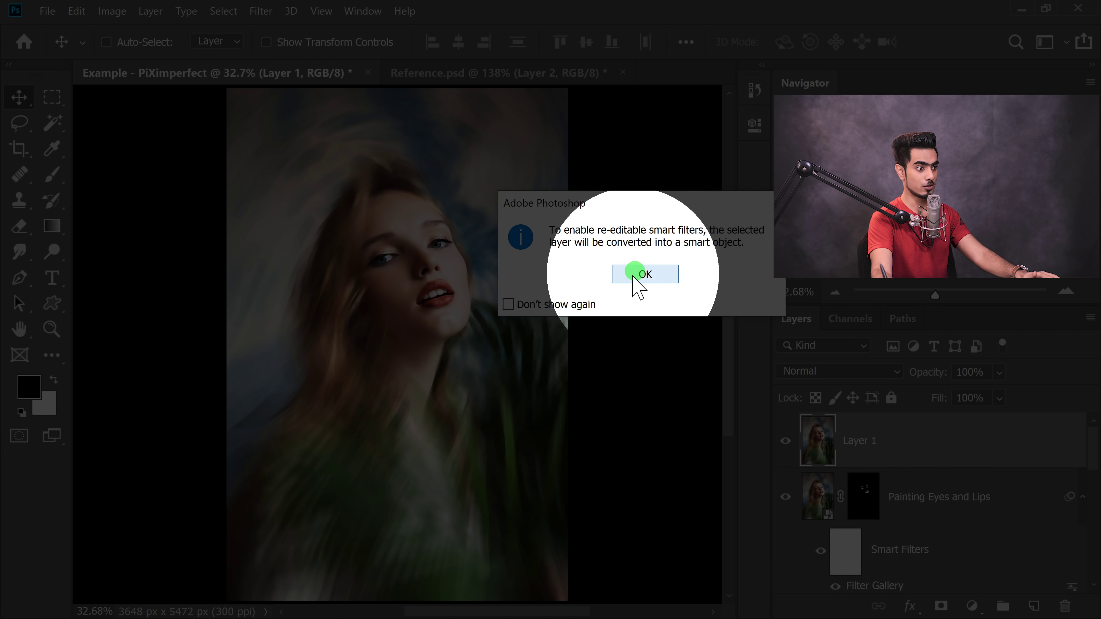
left_click(628, 275)
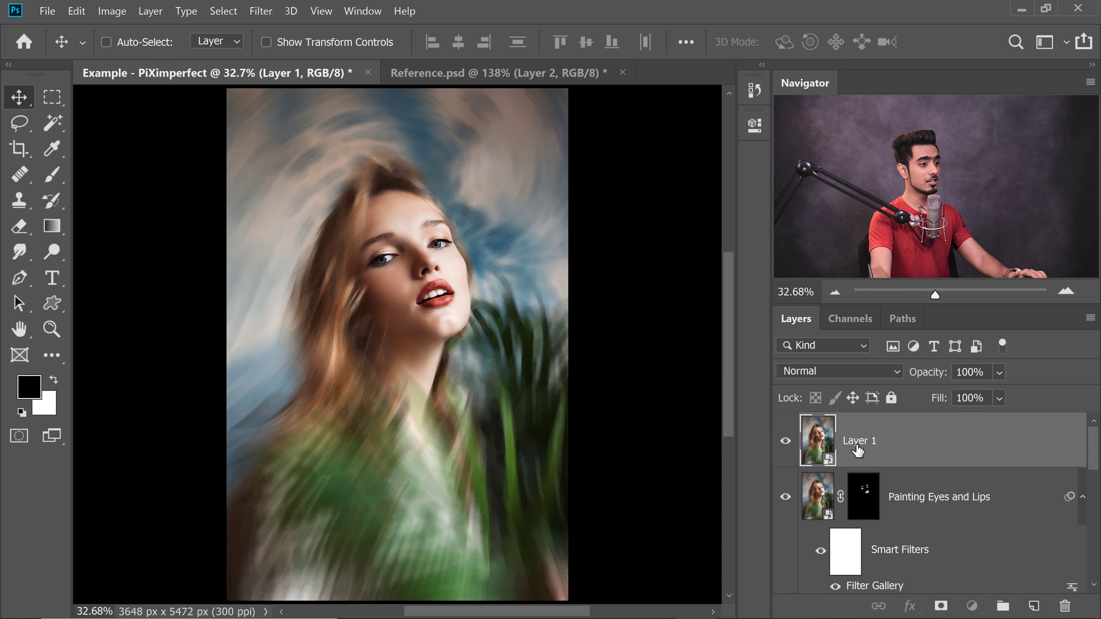
Step: Rename the new smart-object layer to 'Colors'
double_click(858, 441)
type("Colors")
key("Return")
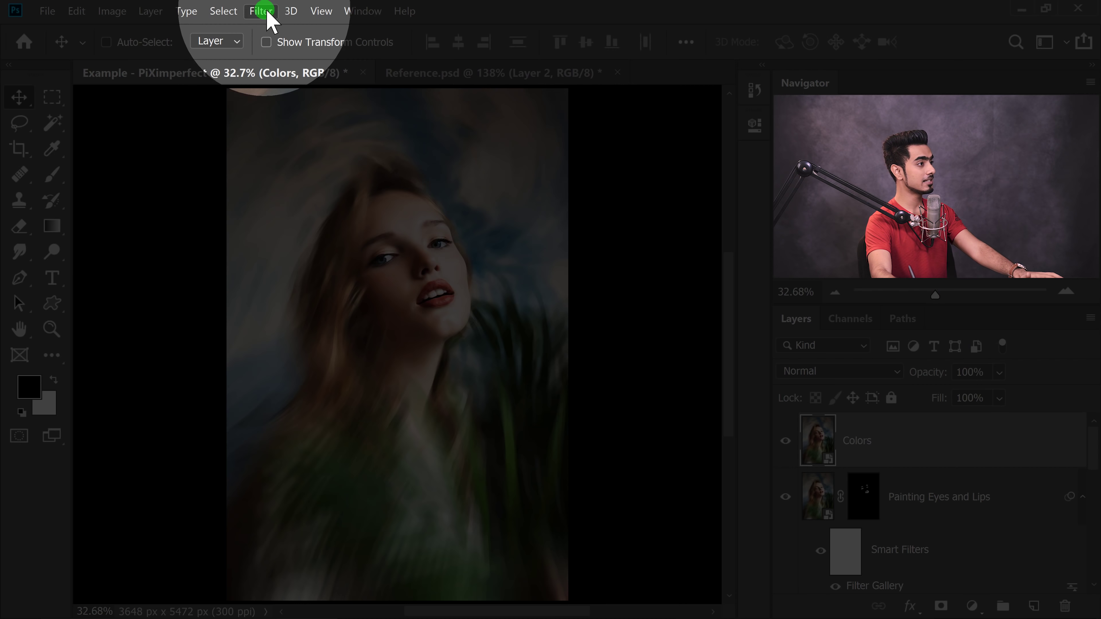
left_click(260, 11)
Step: In Camera Raw Basic, set Shadows +100, Contrast +34, Clarity +37, Dehaze +18, Vibrance +63, and related tones
left_click(287, 101)
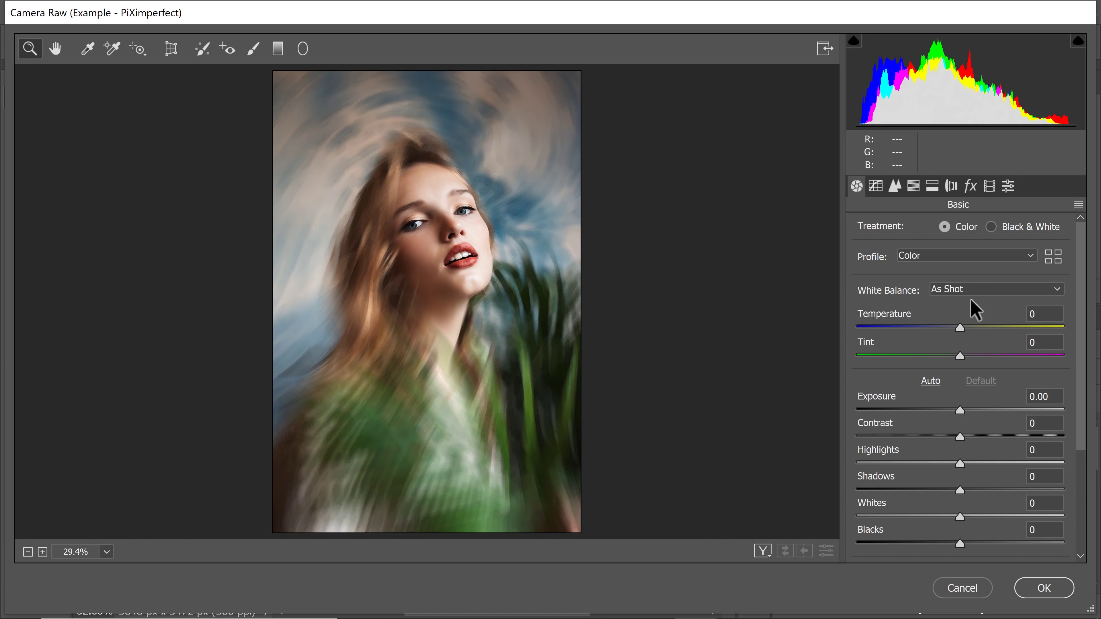
left_click_drag(1080, 386, 1054, 500)
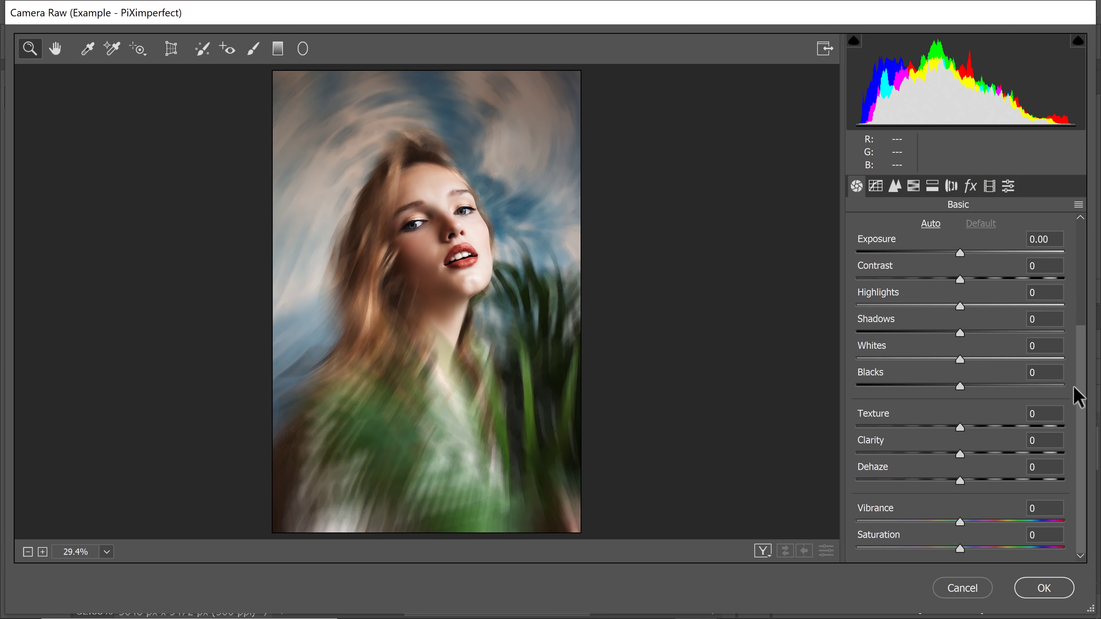
left_click_drag(1078, 396, 1083, 359)
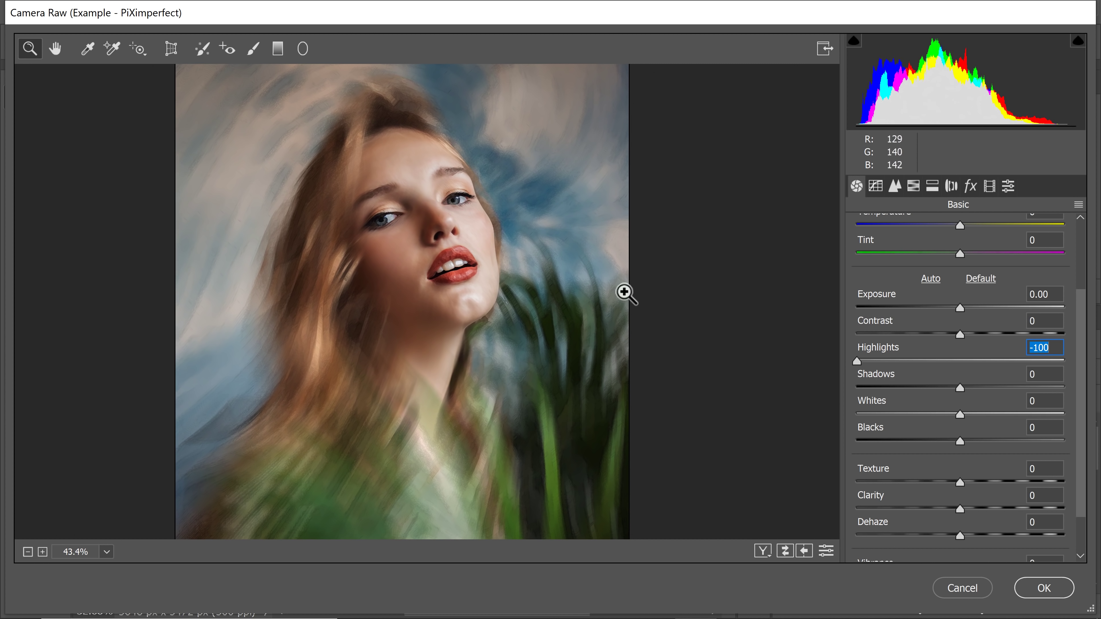
left_click_drag(961, 388, 1021, 387)
left_click_drag(961, 334, 973, 334)
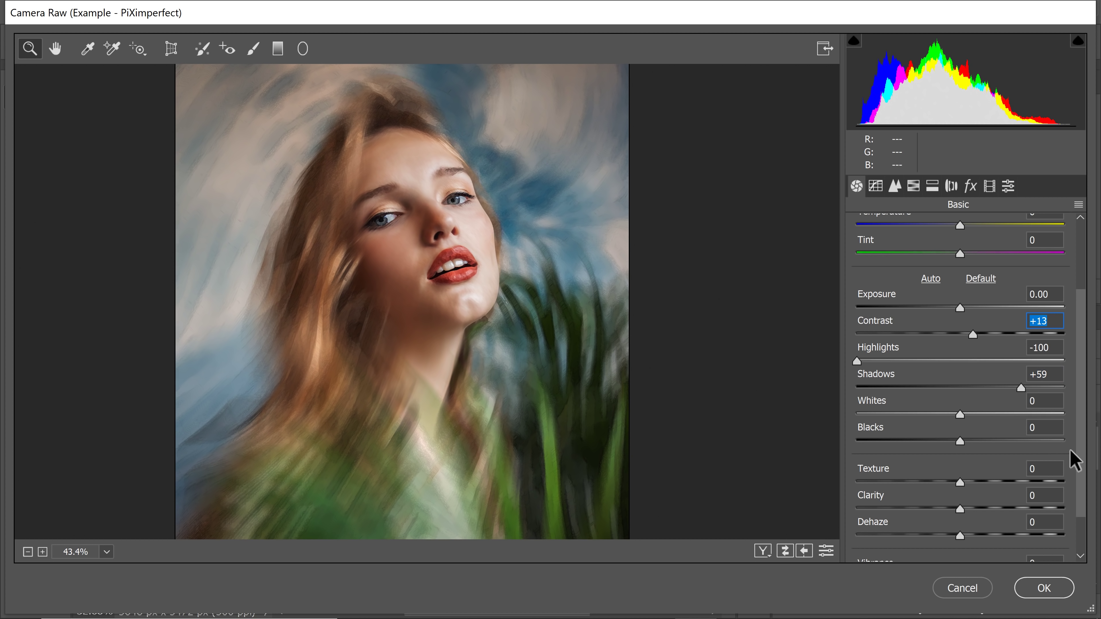
scroll(1076, 509, "down", 2)
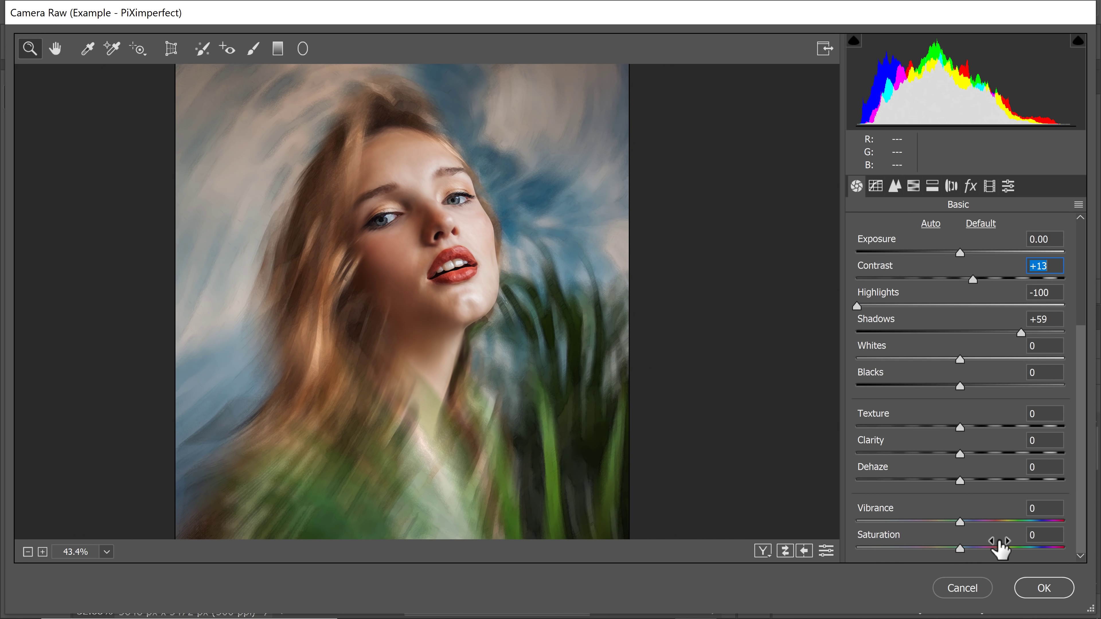
left_click_drag(965, 524, 1027, 517)
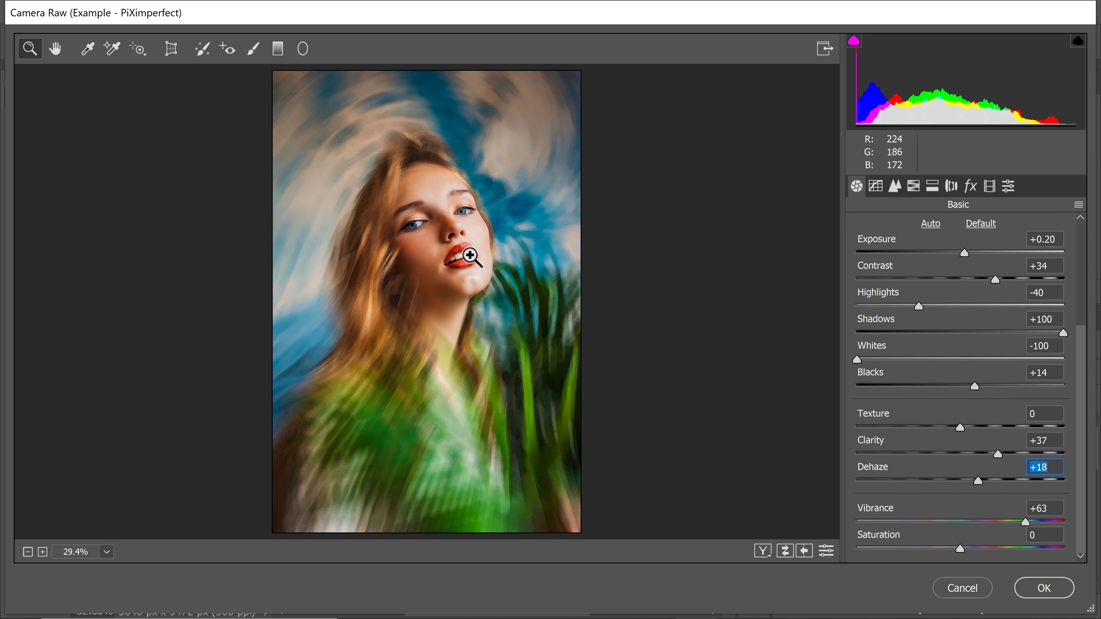
left_click_drag(459, 253, 521, 250)
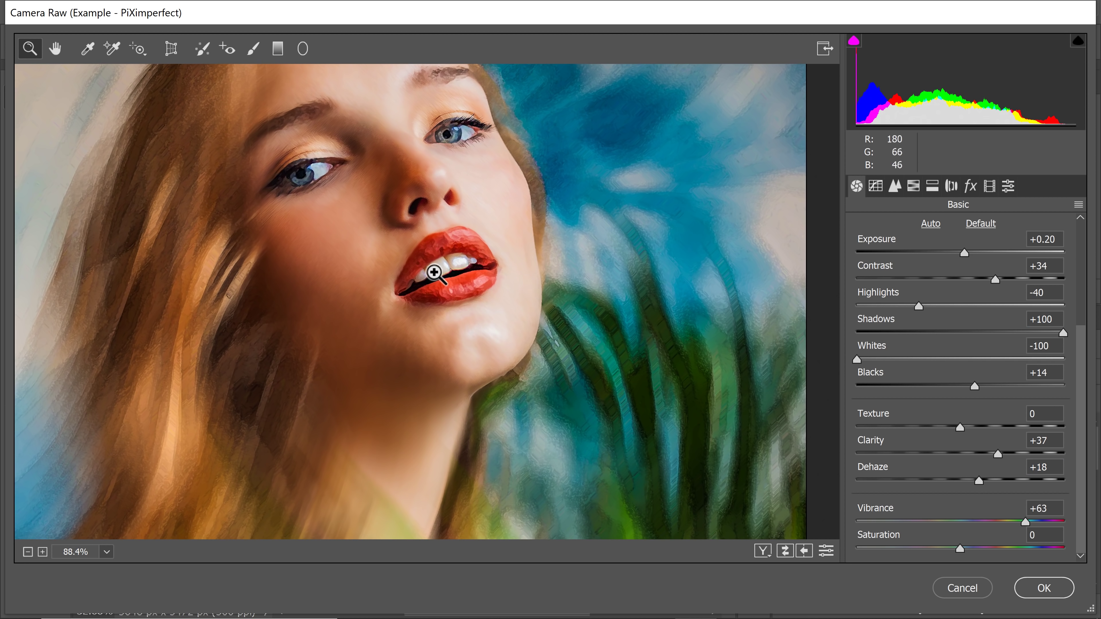
key("ctrl+0")
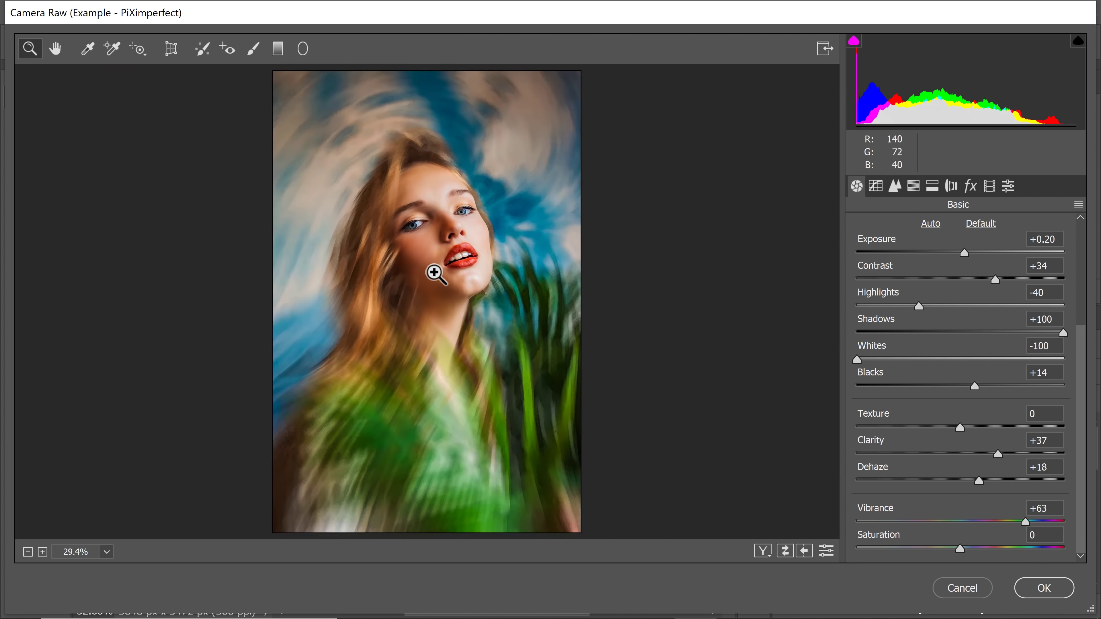
Step: Set HSL saturation Reds -12, Oranges -14, Yellows +22, Greens +11, Aquas +16, and apply the filter
left_click(914, 191)
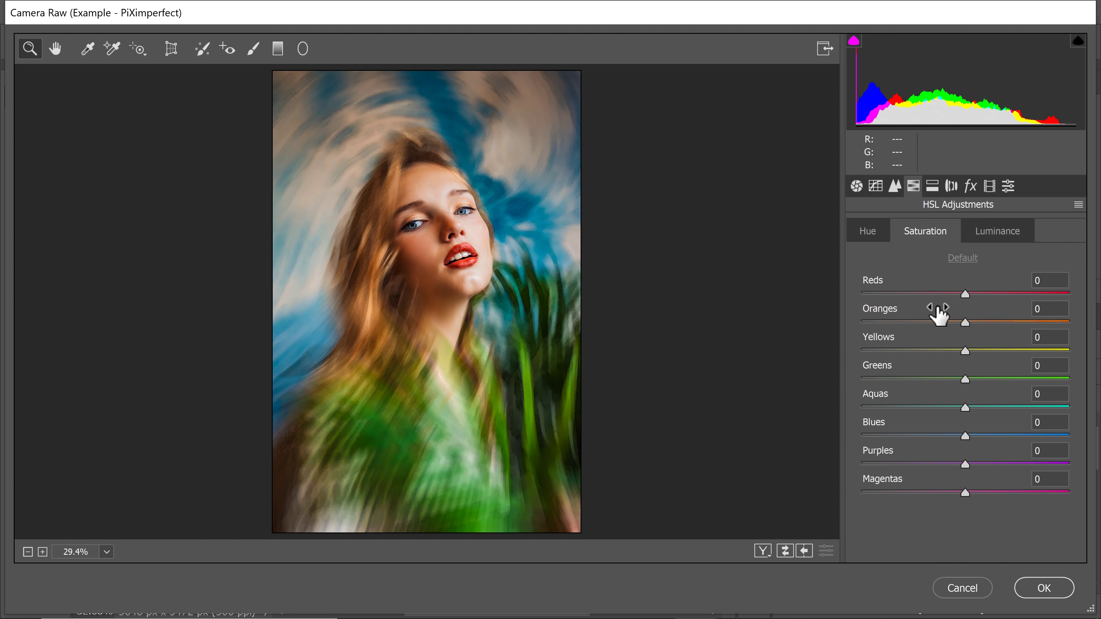
left_click_drag(472, 266, 518, 275)
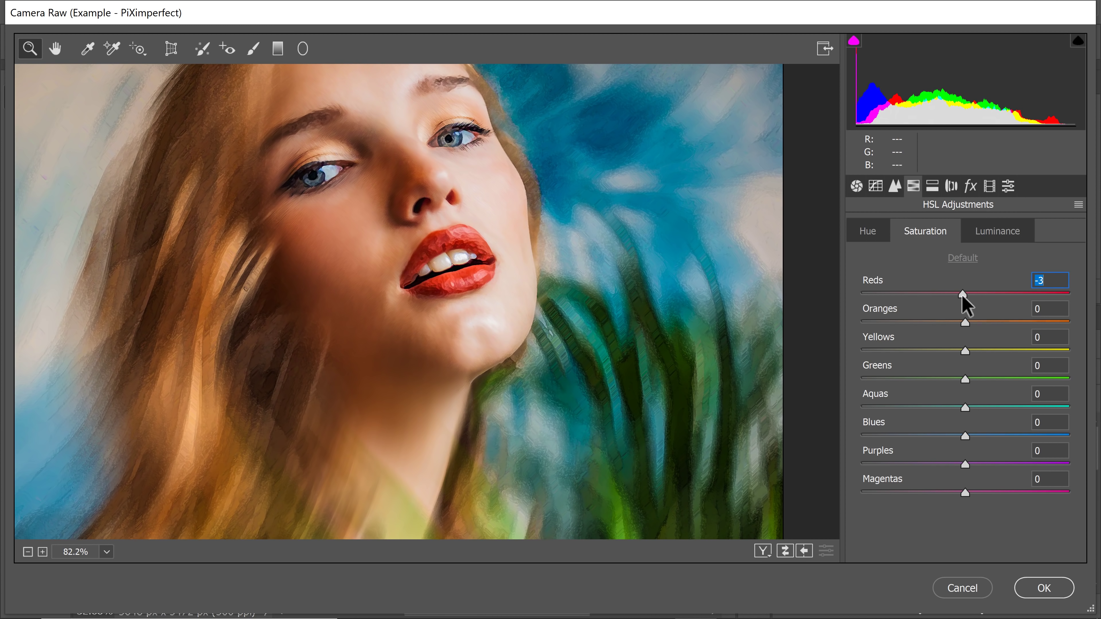
left_click_drag(962, 295, 954, 296)
left_click_drag(694, 289, 417, 263)
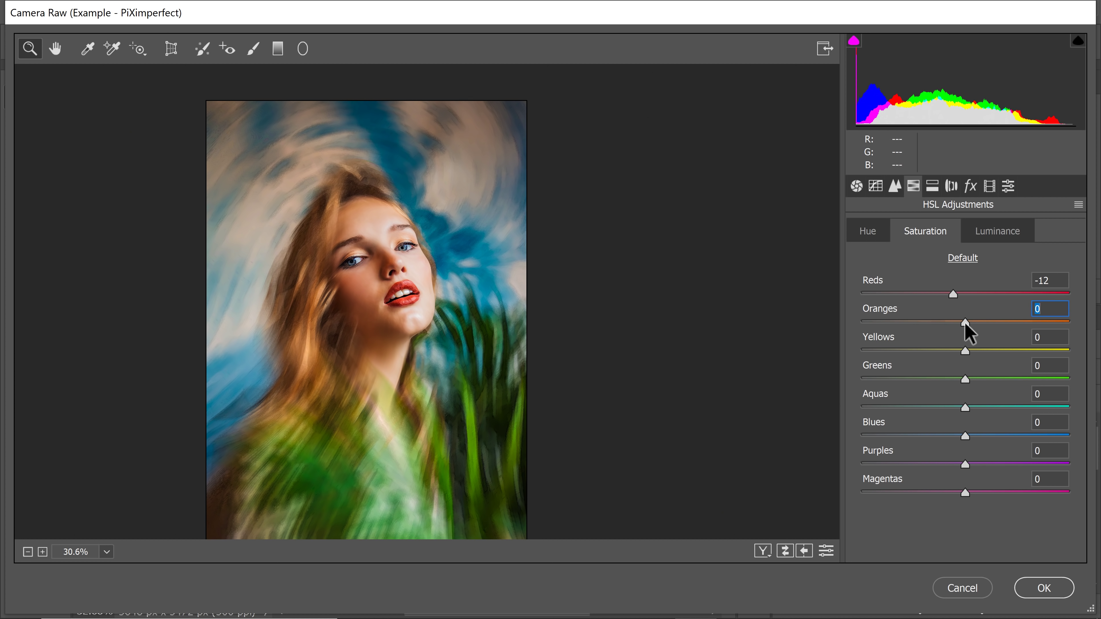
left_click_drag(965, 324, 949, 323)
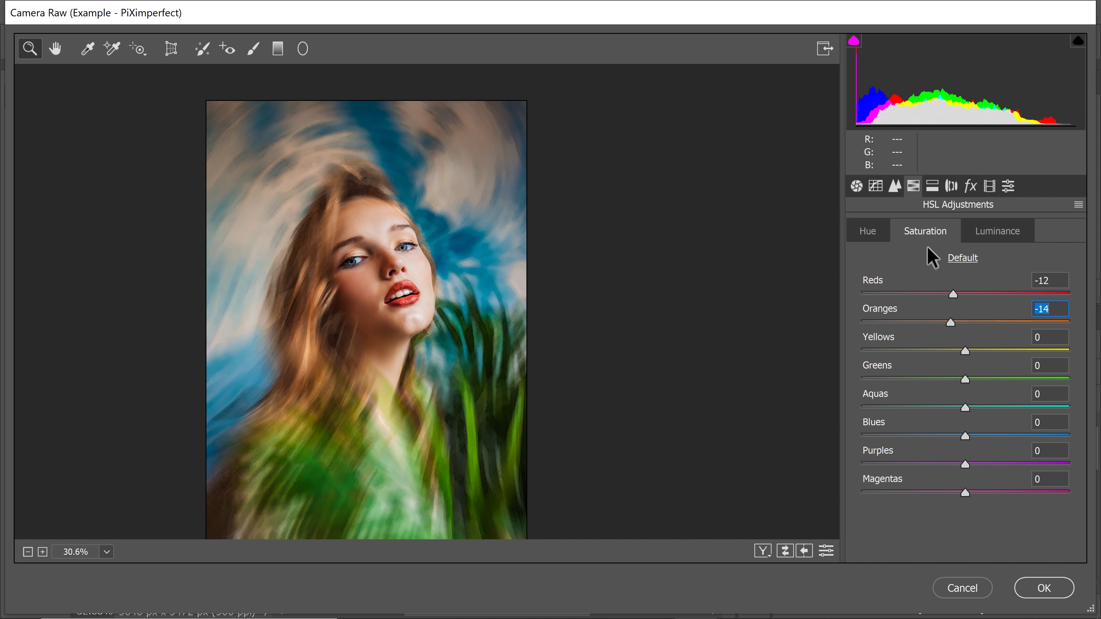
left_click_drag(965, 350, 976, 379)
mouse_move(965, 408)
left_mouse_down()
mouse_move(1000, 417)
mouse_move(982, 408)
left_mouse_up()
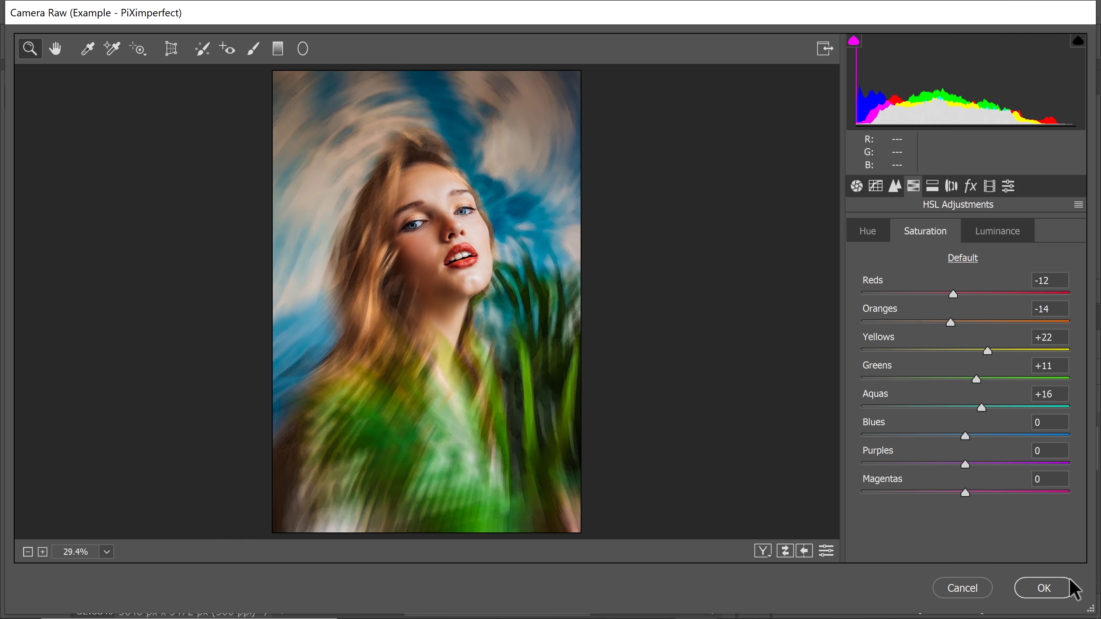
left_click(1043, 589)
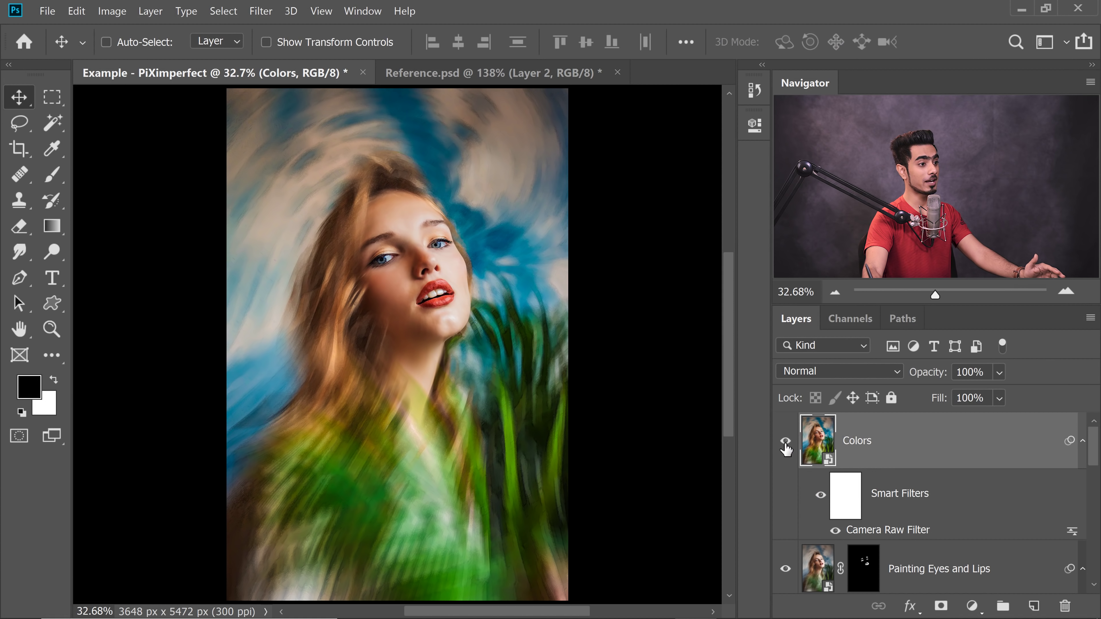
Step: Compare the Colors layer on and off, then set its opacity to 70%
left_click(786, 442)
left_click(786, 442)
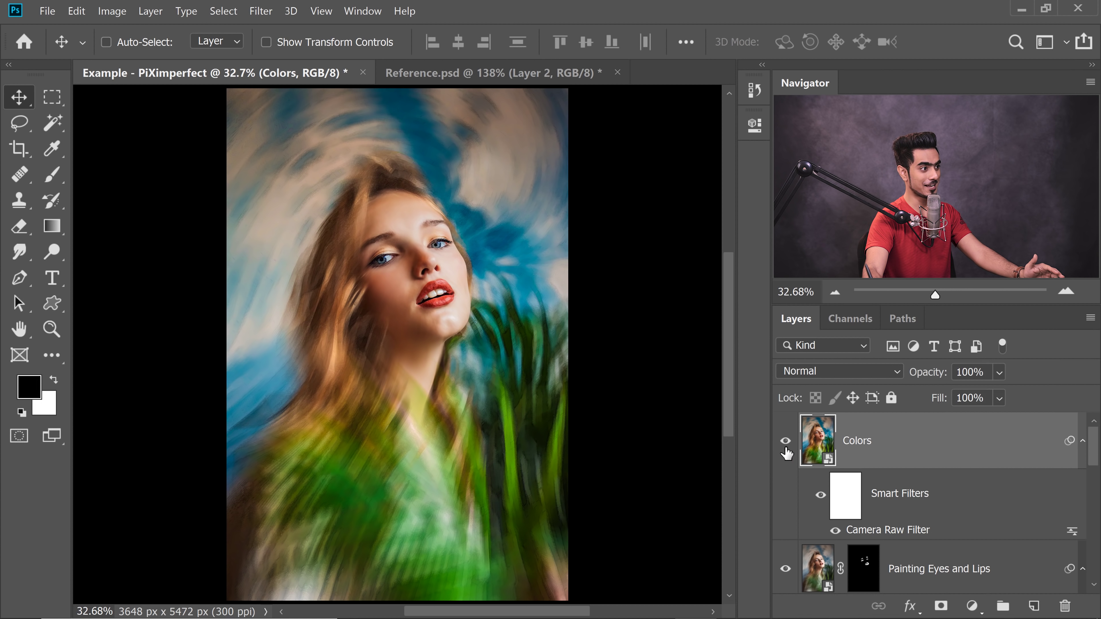
left_click_drag(924, 372, 767, 382)
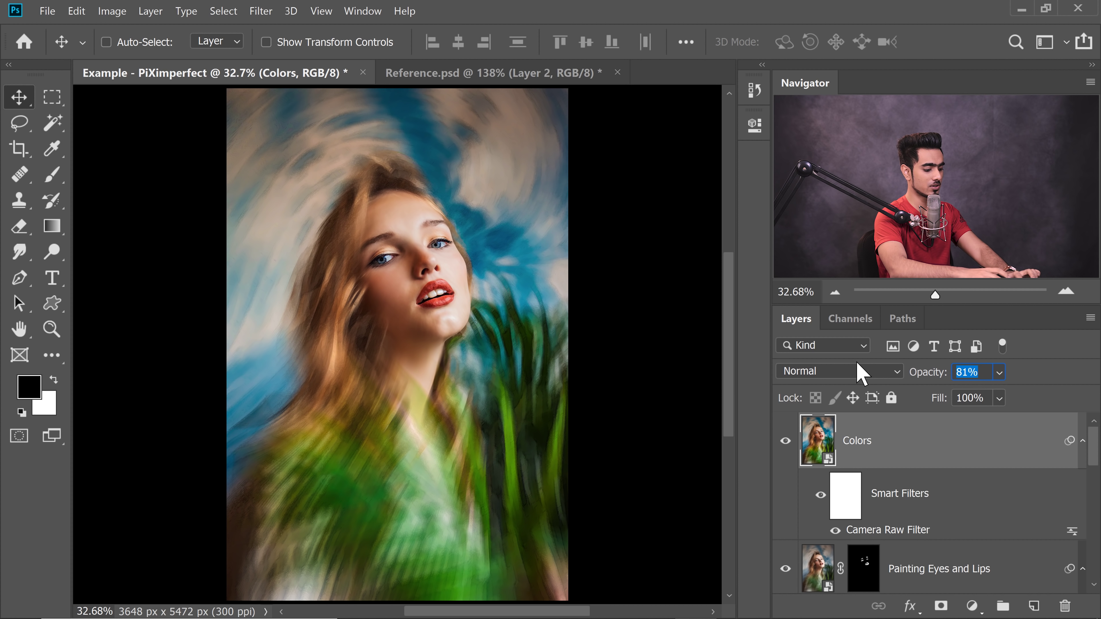
type("70")
key("Return")
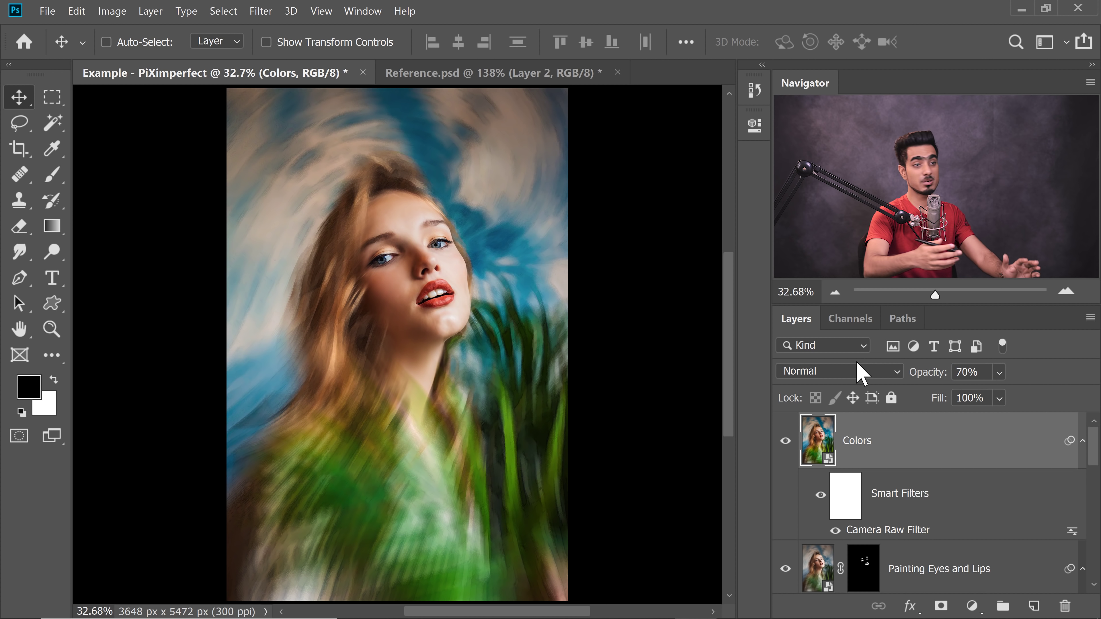